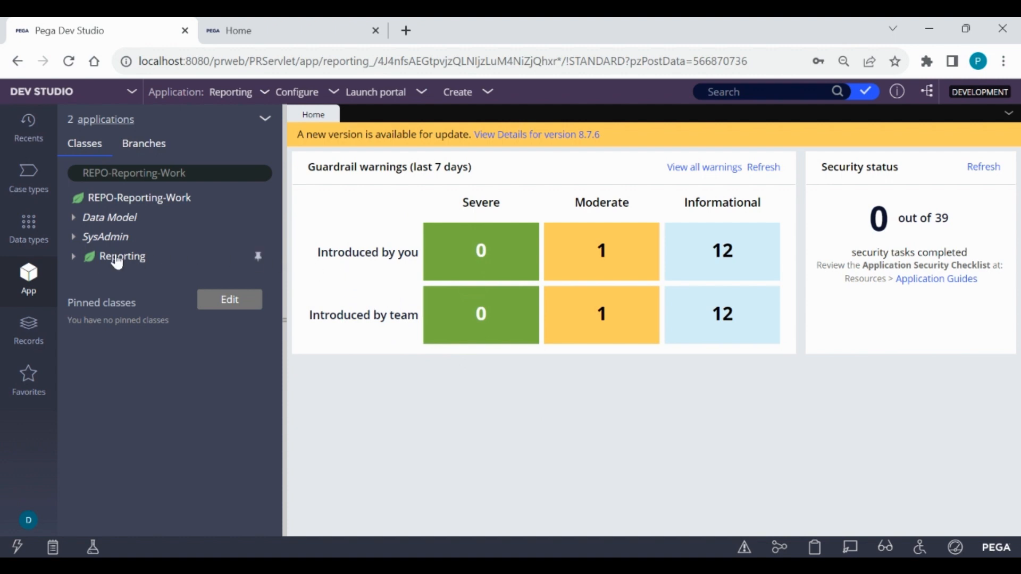
Step: Start a new decision table in the Decision category of the Reporting class
left_click(74, 258)
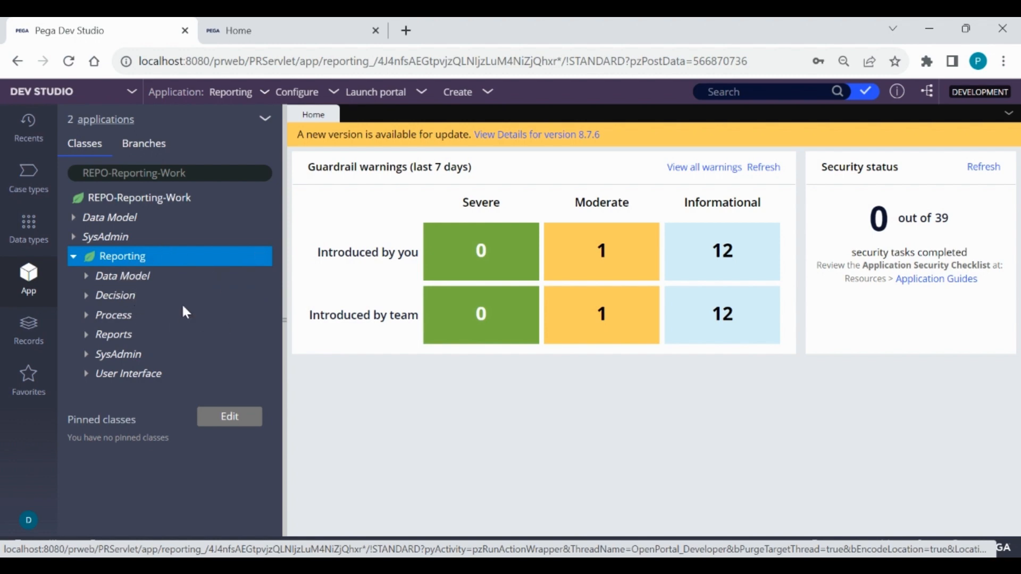
left_click(86, 296)
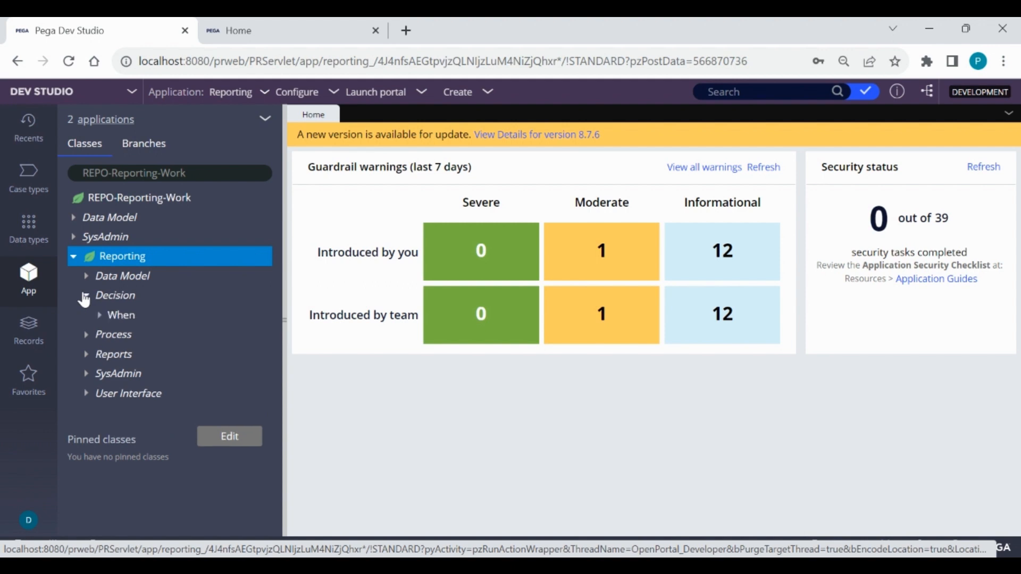
left_click(119, 295)
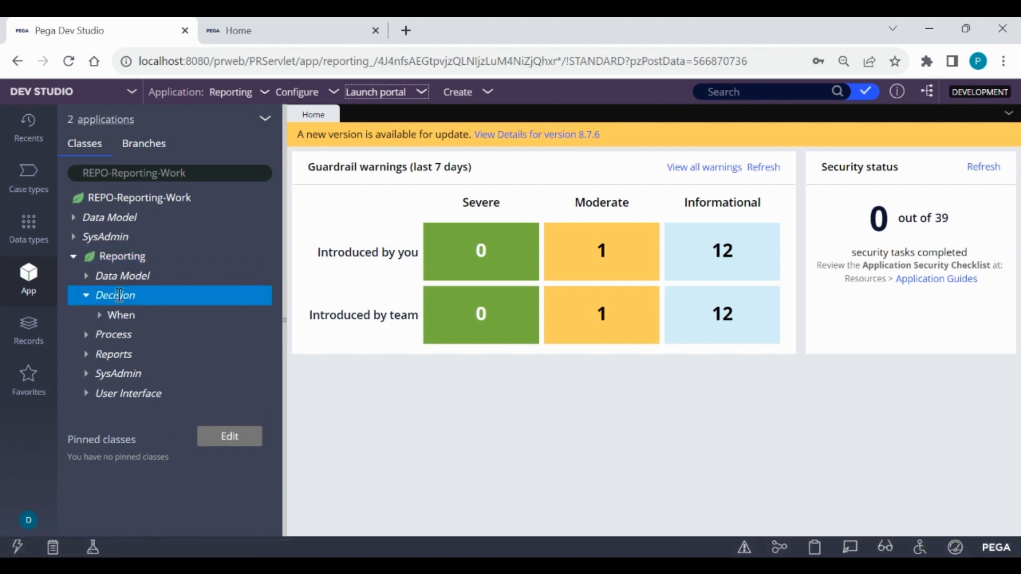
right_click(119, 296)
mouse_move(122, 315)
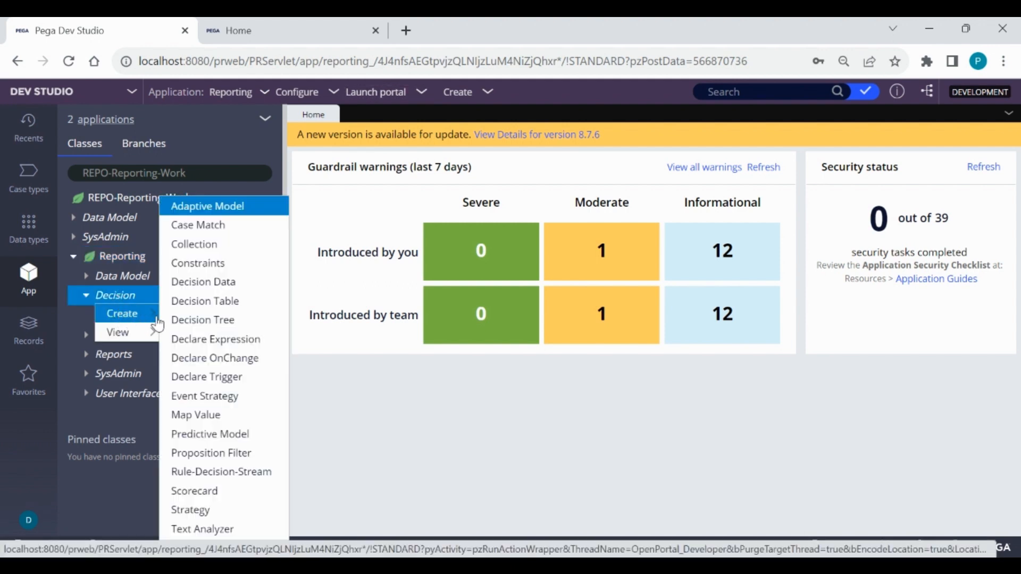
left_click(212, 307)
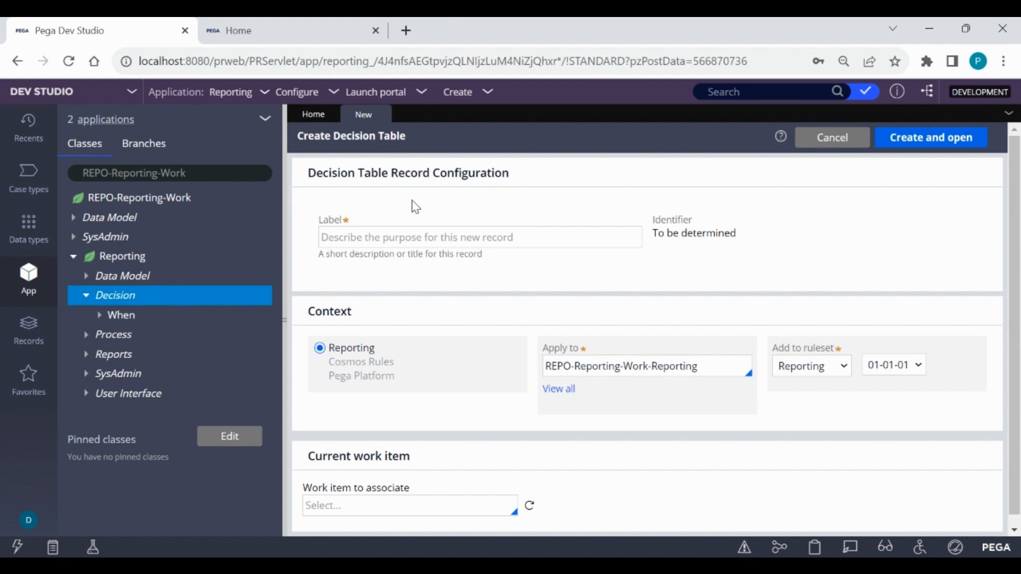
Step: Label the decision table Exemplo, then create and open it
left_click(416, 243)
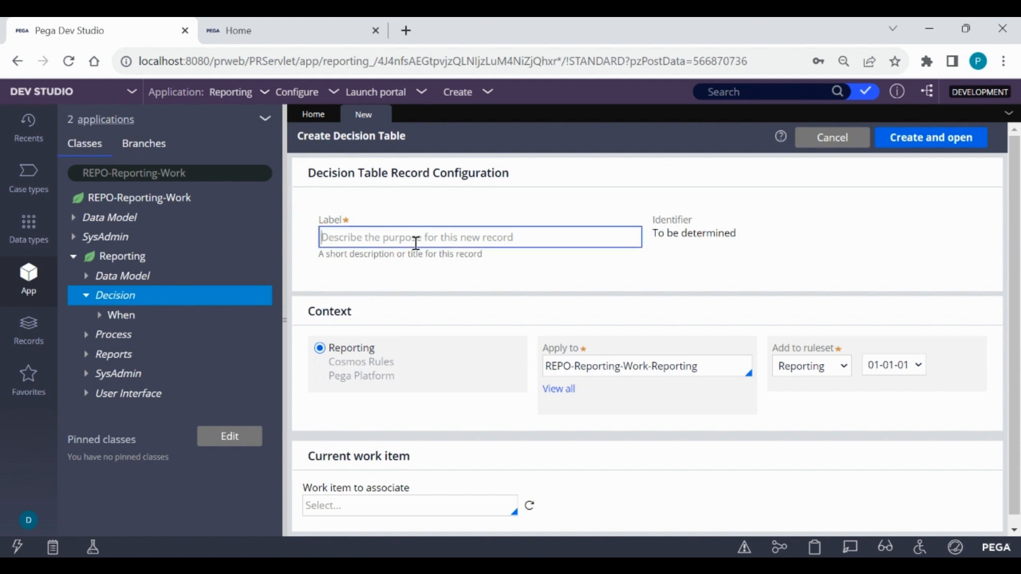
type("Exemp")
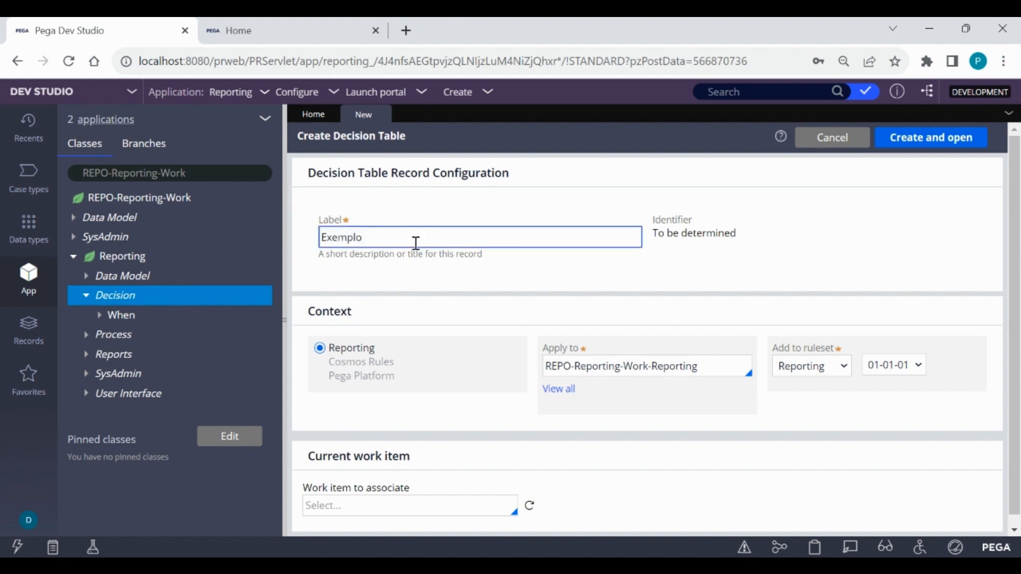
type("lo")
left_click(950, 250)
left_click(928, 139)
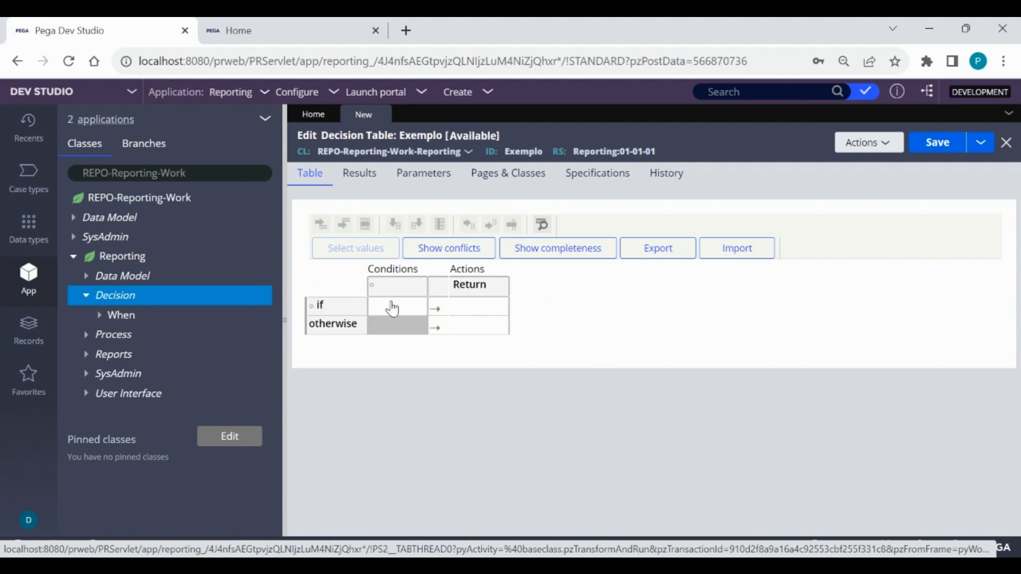
Step: Open the property chooser for the empty condition column and browse the available properties
left_click_drag(417, 271, 363, 270)
left_click(432, 401)
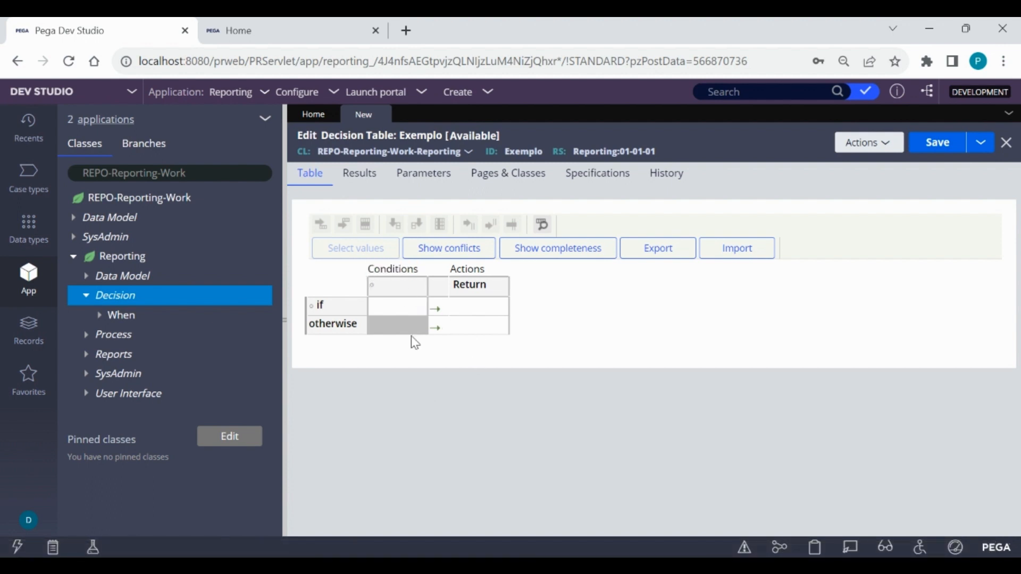
left_click(389, 309)
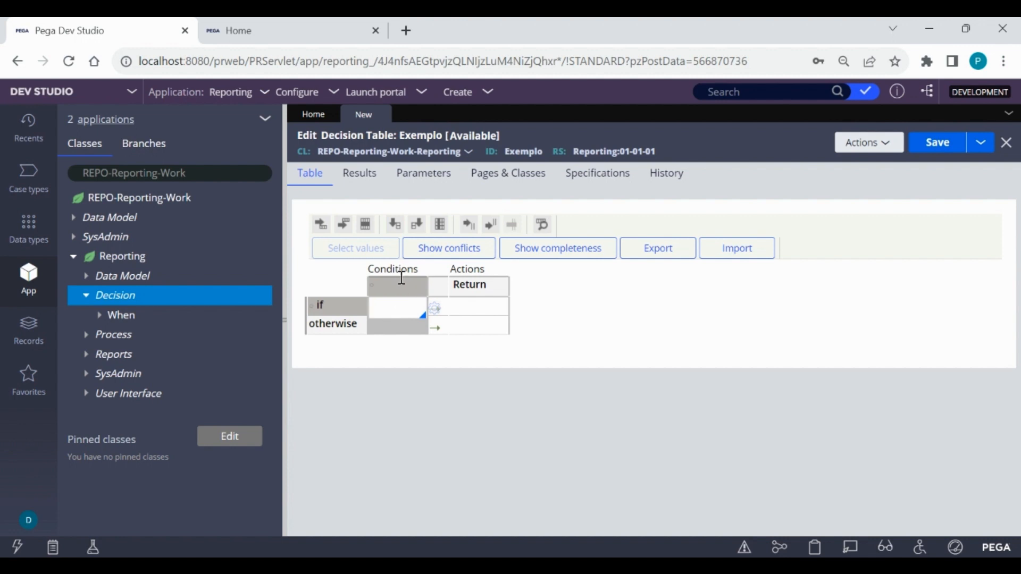
left_click(393, 288)
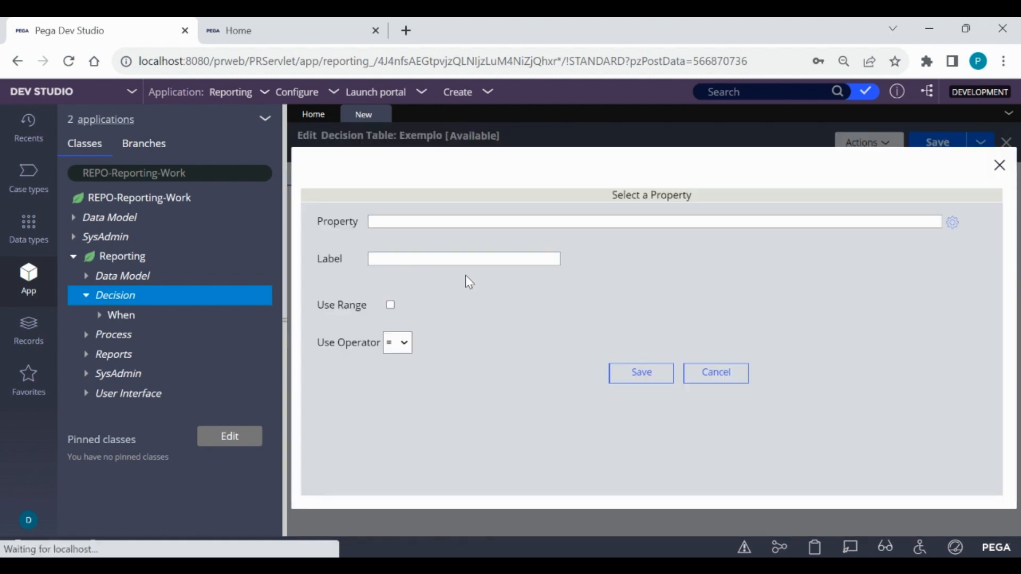
left_click(465, 222)
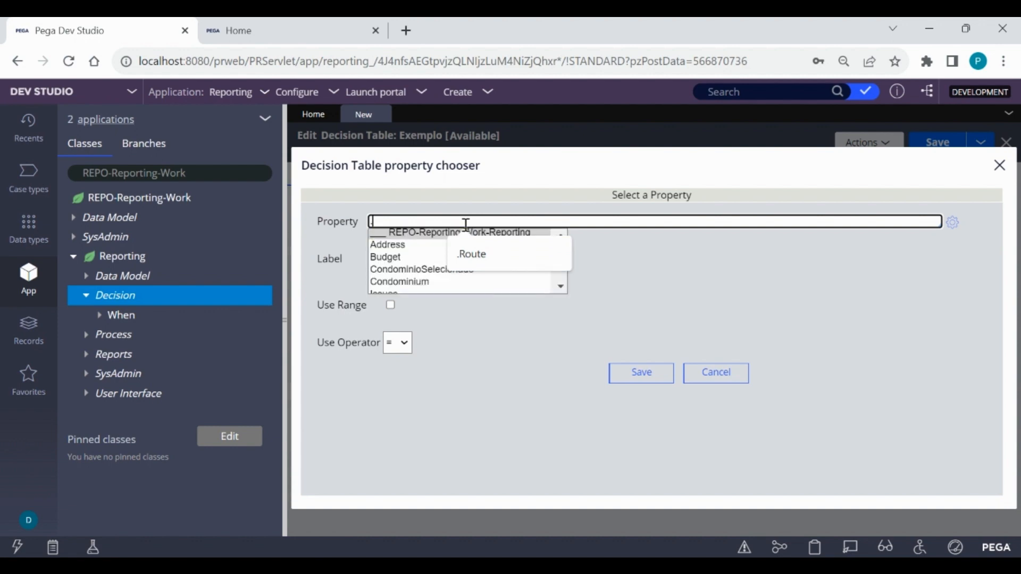
key("Down")
scroll(426, 250, "down", 2)
scroll(419, 260, "up", 2)
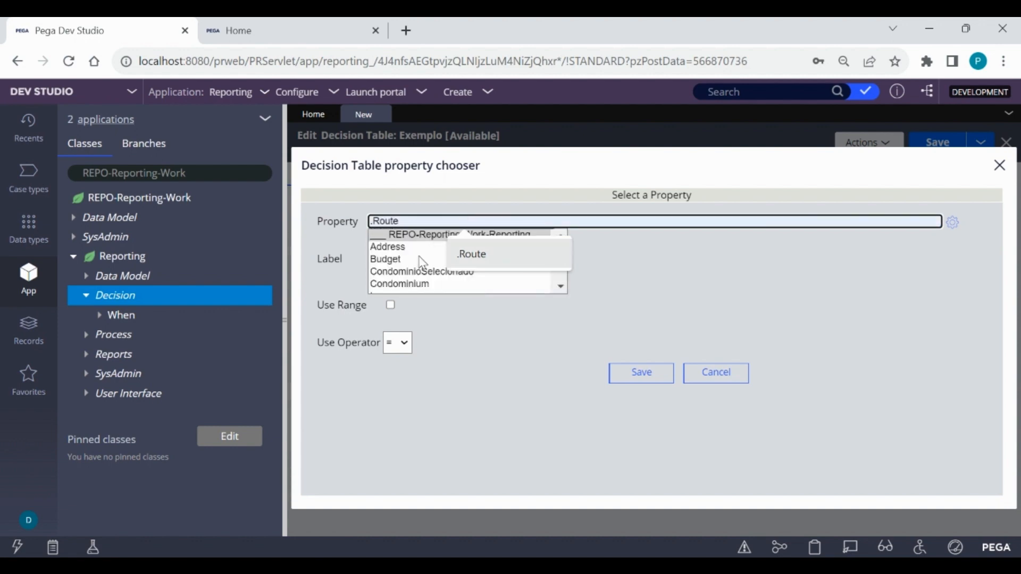
scroll(408, 265, "down", 3)
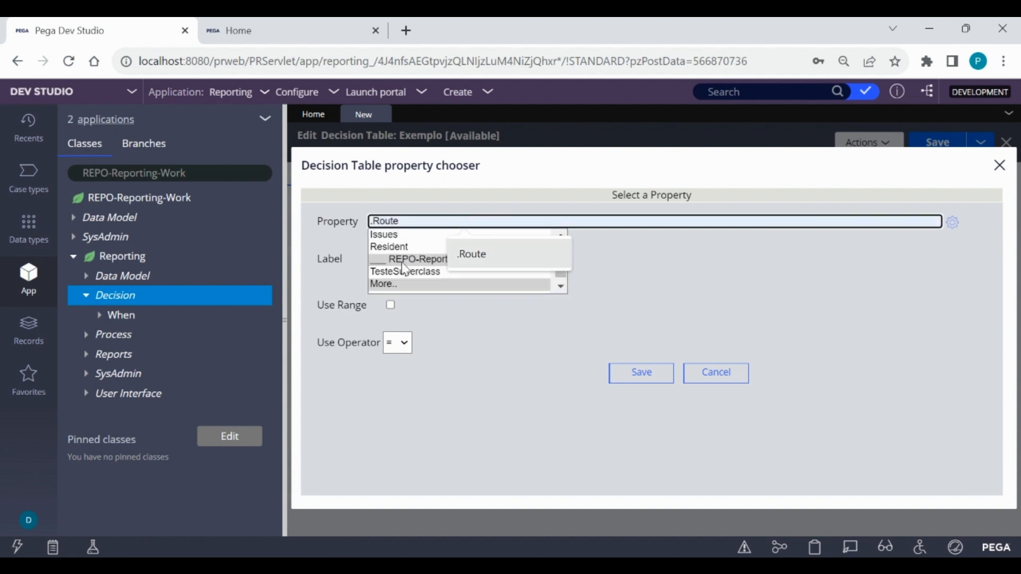
Step: Set the condition column's property to .Condominium.NumberOfBuildings and save the selection
left_click(546, 227)
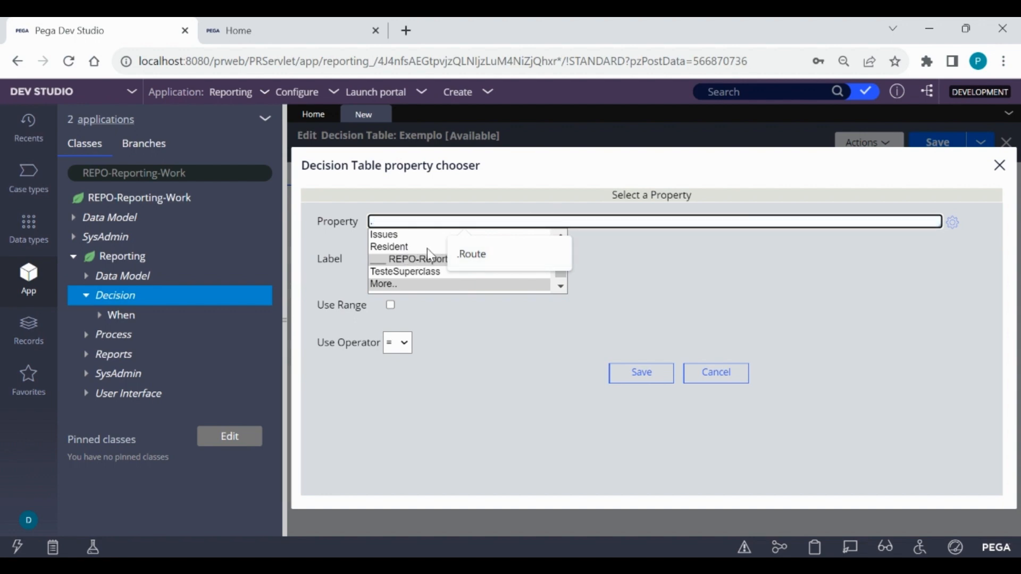
type("Con")
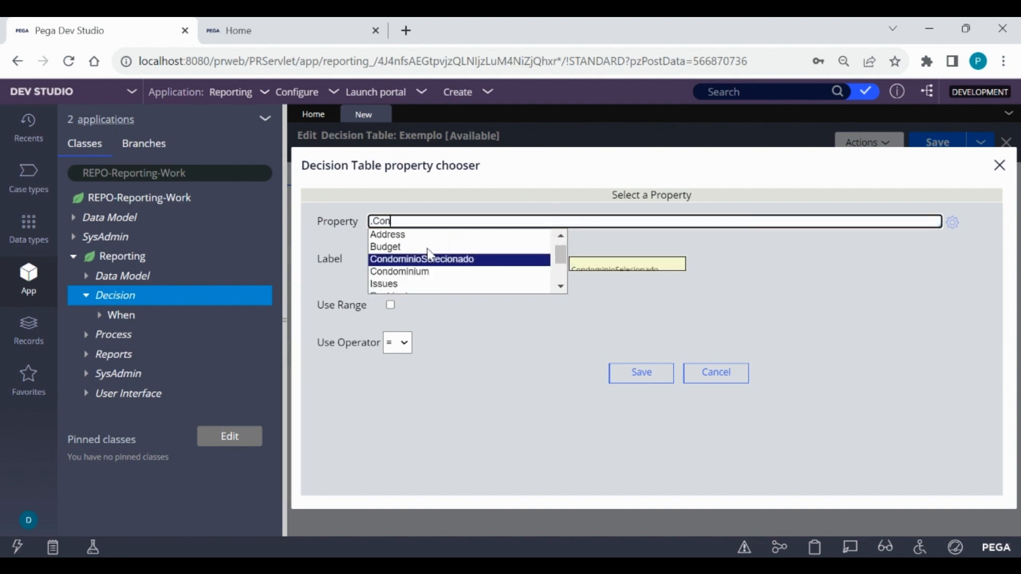
key("Down")
key("Return")
type(".")
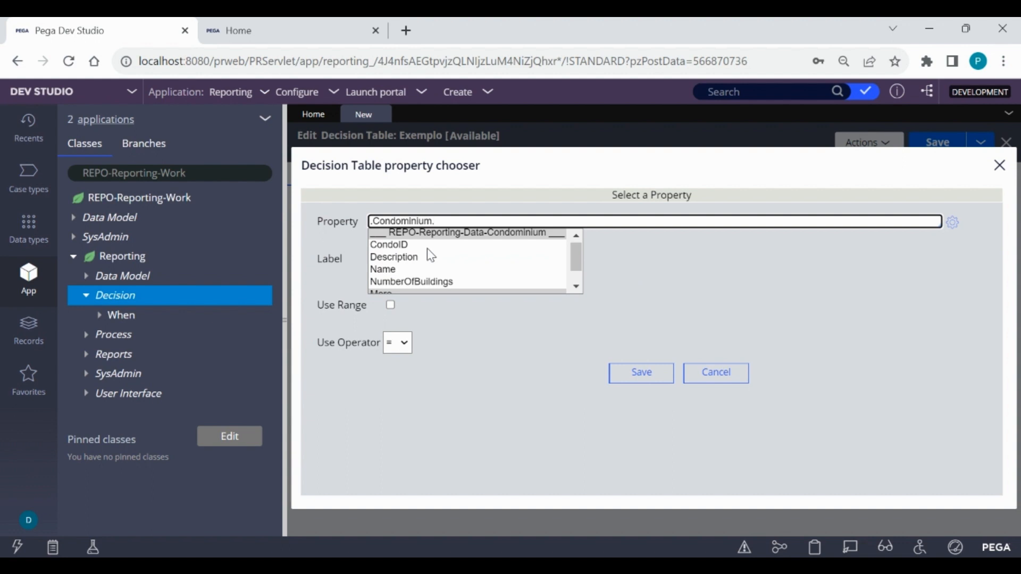
key("Down")
key("Down")
key("Down")
key("Down")
key("Return")
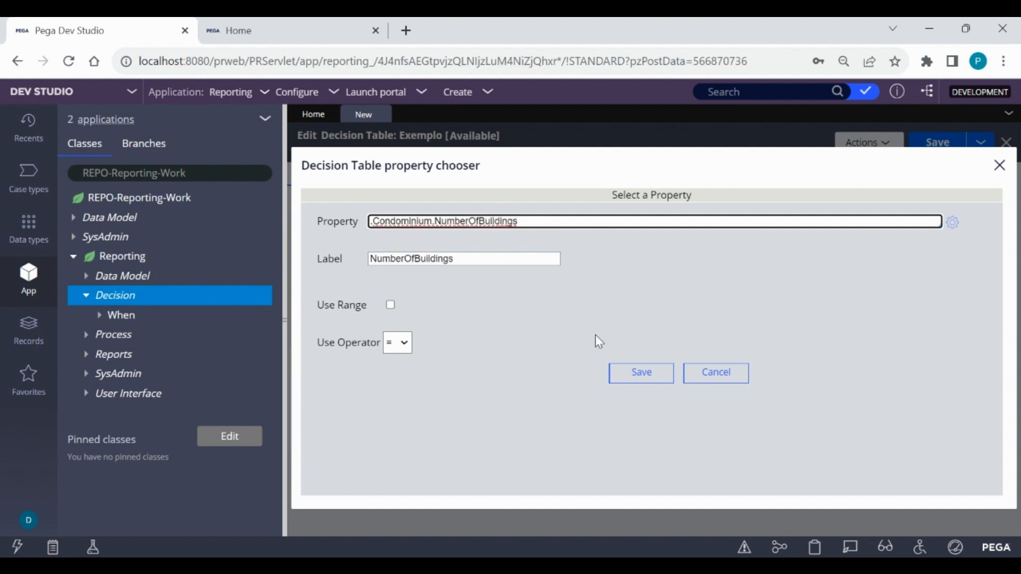
left_click(631, 373)
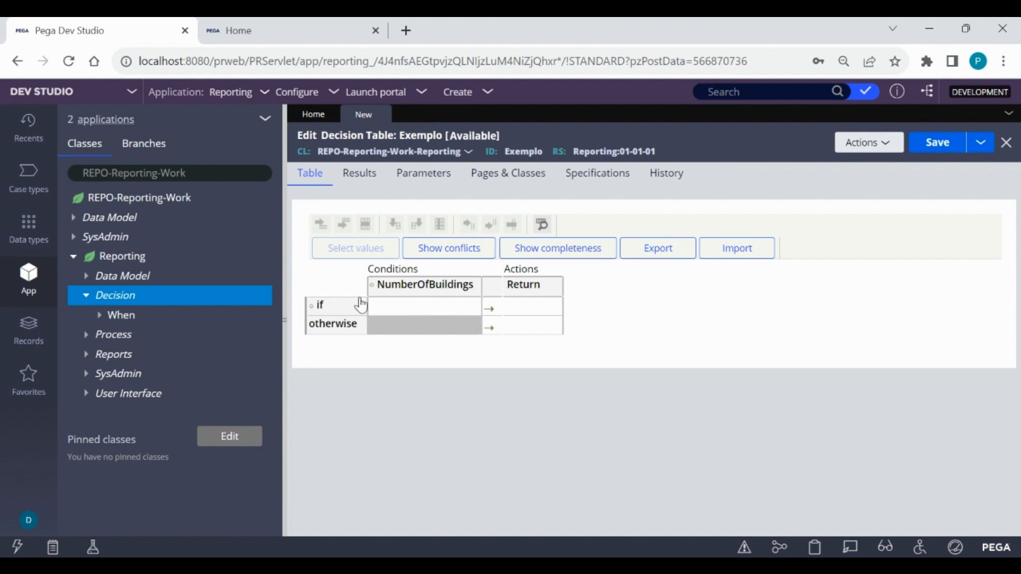
Step: Fill the if row with 30 as the NumberOfBuildings condition and "Prédio grande" as the return value
left_click(412, 306)
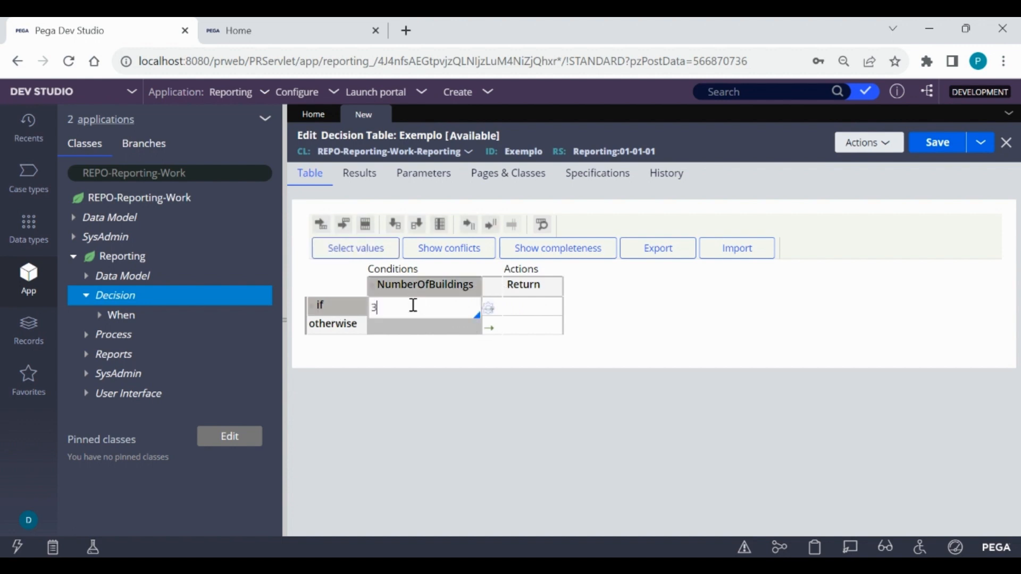
left_click(529, 307)
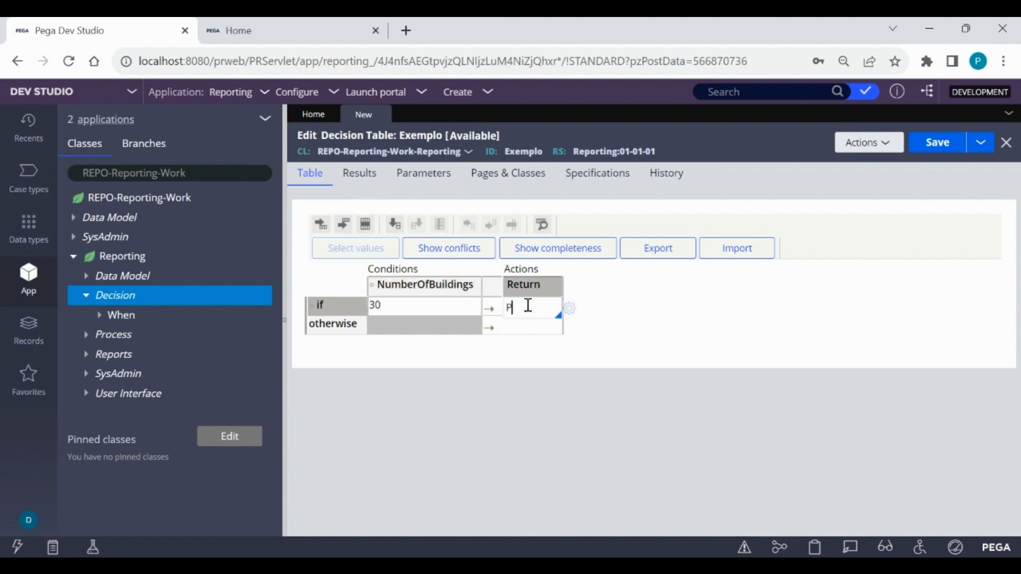
type("Prédio grande")
left_click(528, 373)
Step: Insert five else-if rows below the if row of the decision table
left_click(403, 305)
left_click(408, 306)
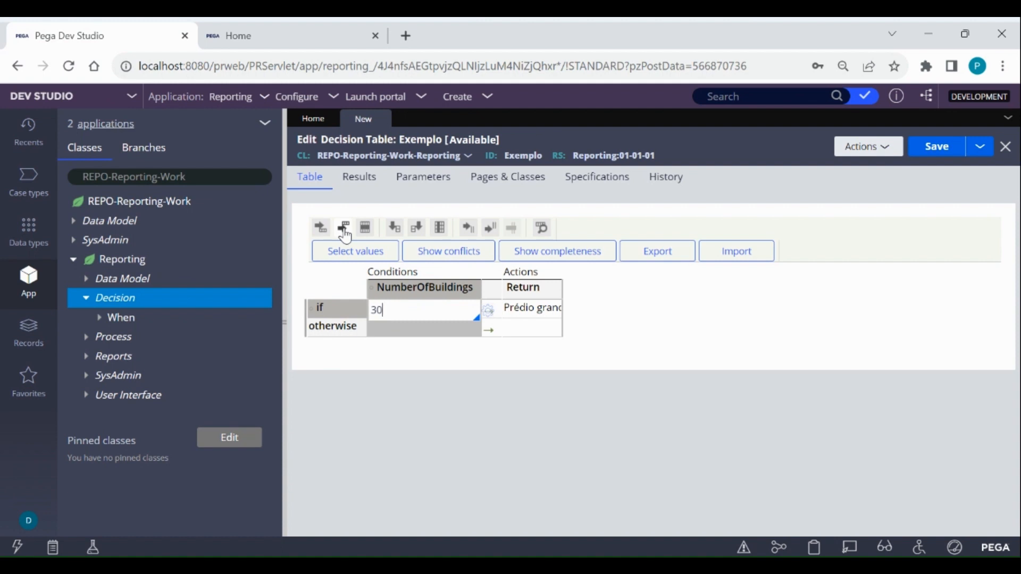
left_click(345, 234)
left_click(345, 234)
left_click(345, 234)
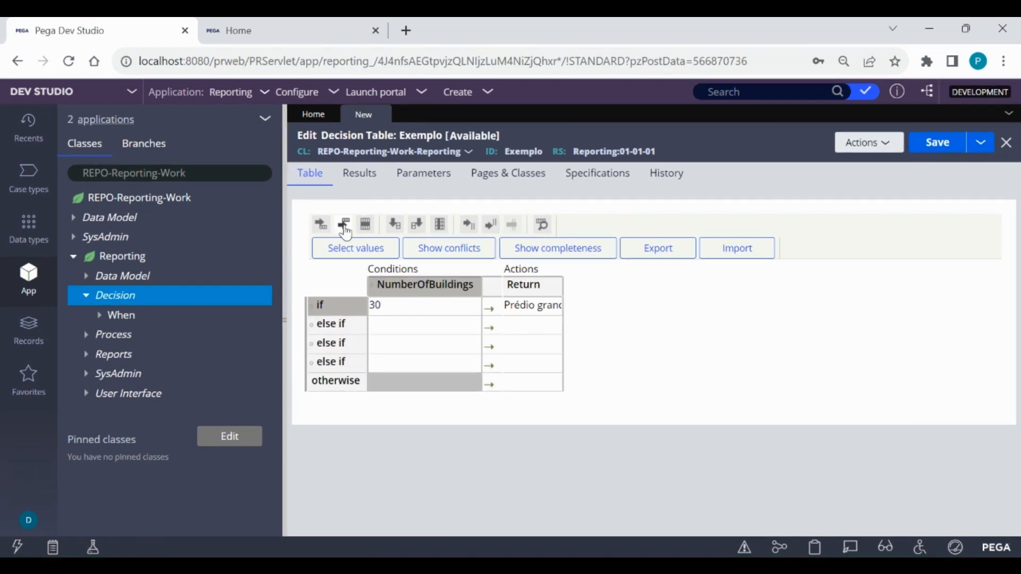
left_click(344, 234)
left_click(345, 234)
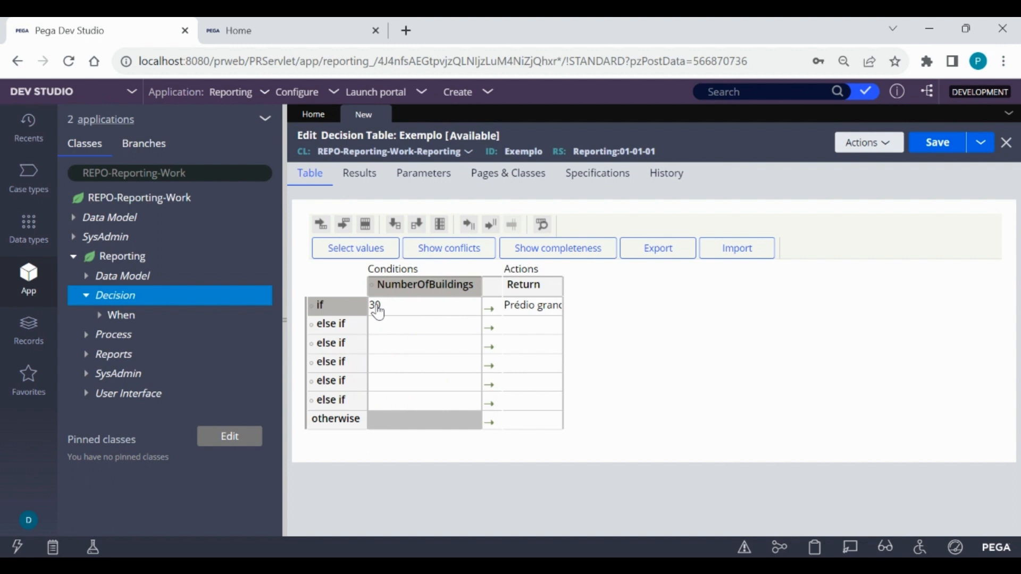
Step: Fill the first else-if row with condition 20 and return value "Prédio médio"
left_click(505, 305)
left_click(400, 326)
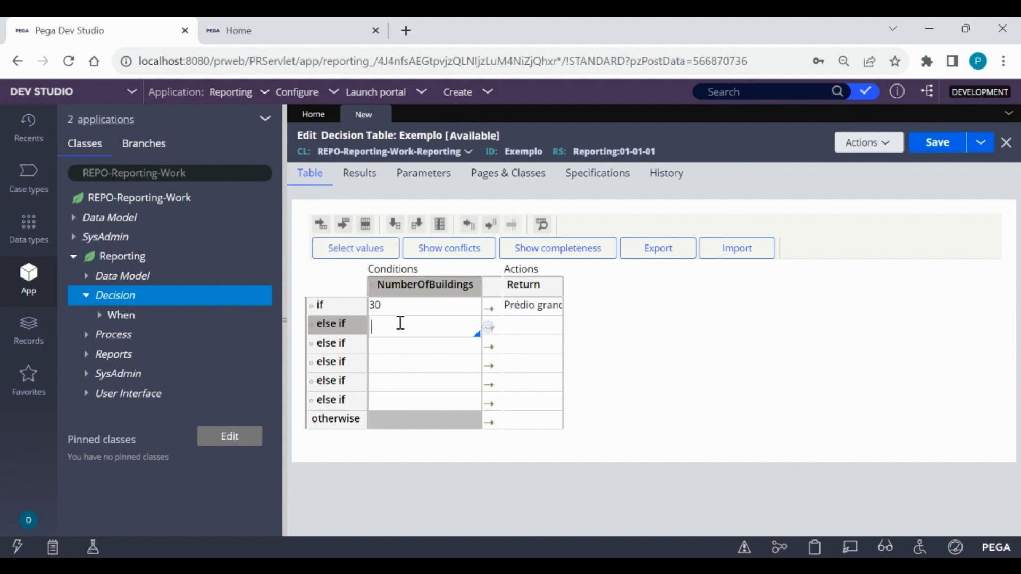
type("20")
left_click(524, 324)
type("Prédi")
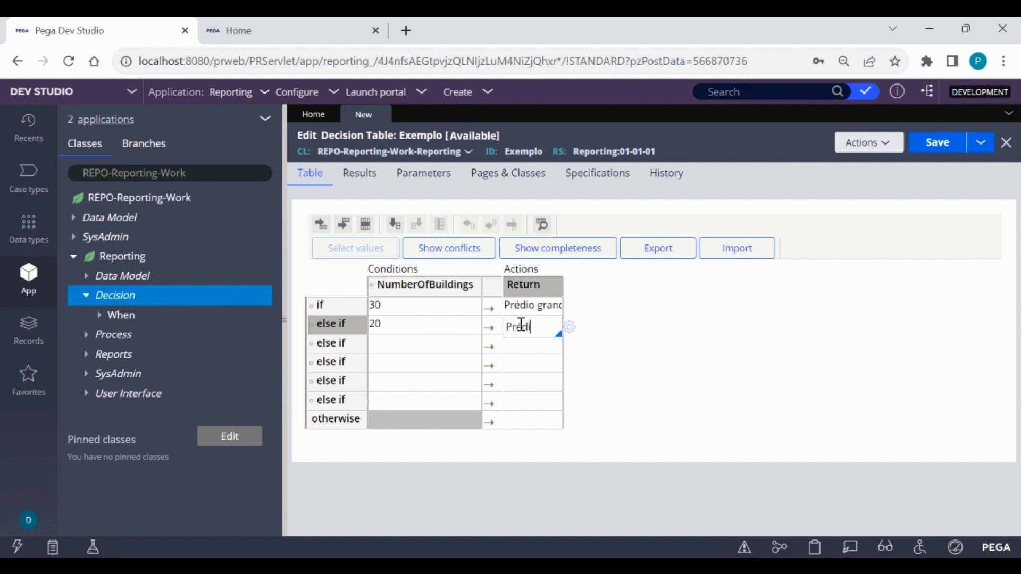
type("o médio")
Step: Fill the second else-if row with condition 10 and return value "Prédio pequeno"
left_click(432, 346)
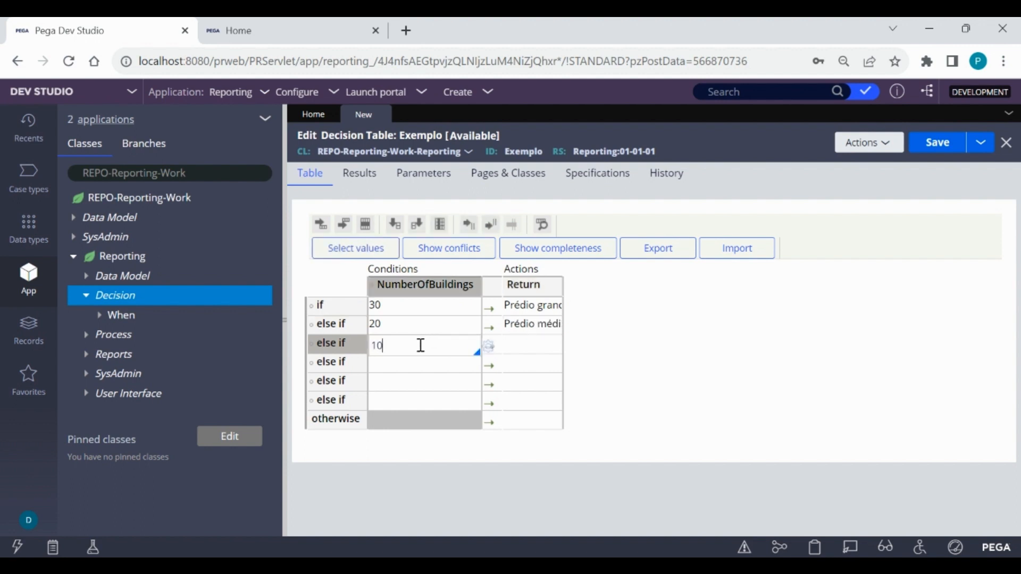
left_click(534, 350)
type("Prédi")
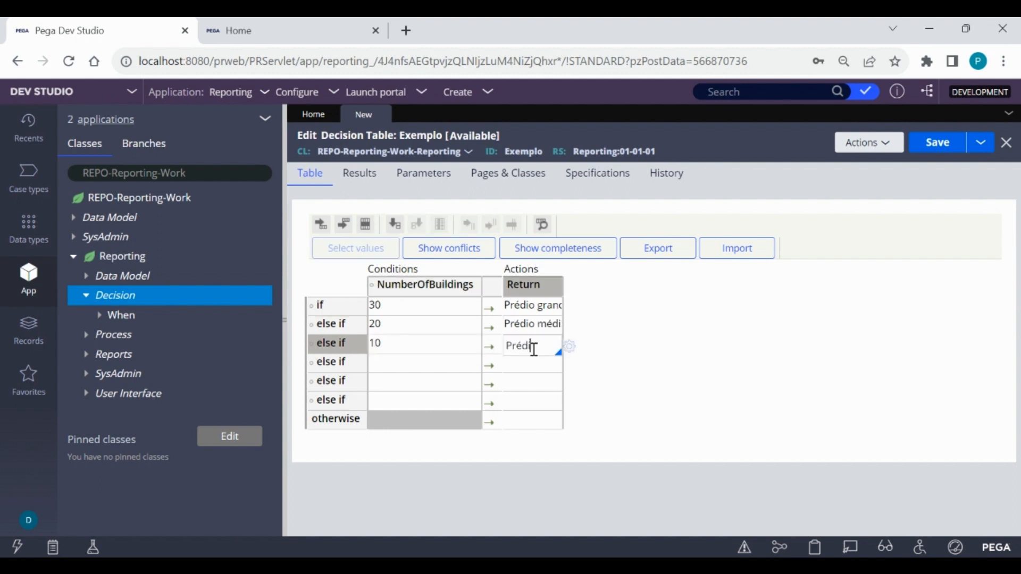
type("o pequeno")
left_click(599, 386)
Step: Fill the third else-if row with condition 5 and return value "Prédio minúsculo"
left_click(397, 363)
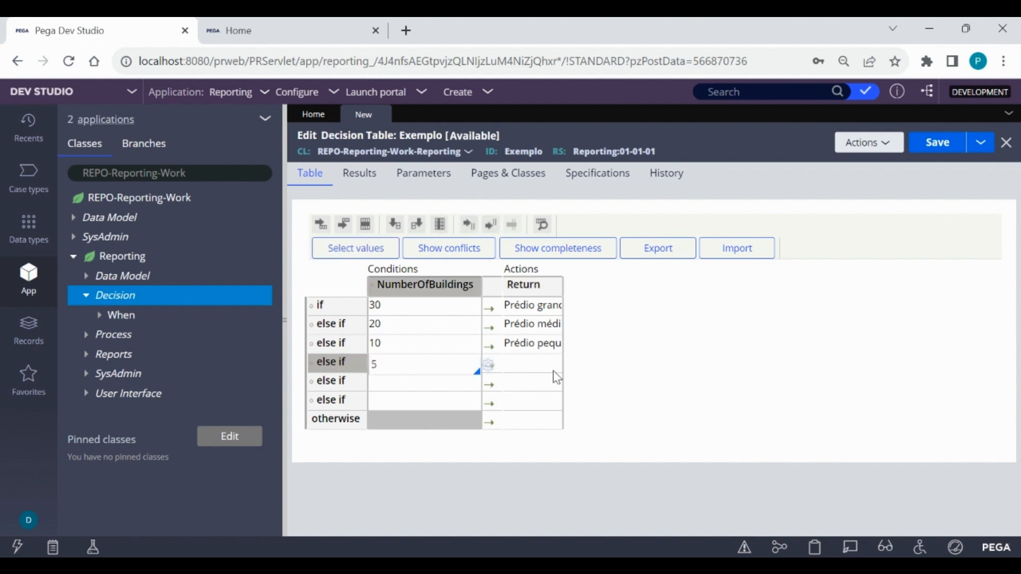
left_click(528, 366)
type("Prédio minúscu")
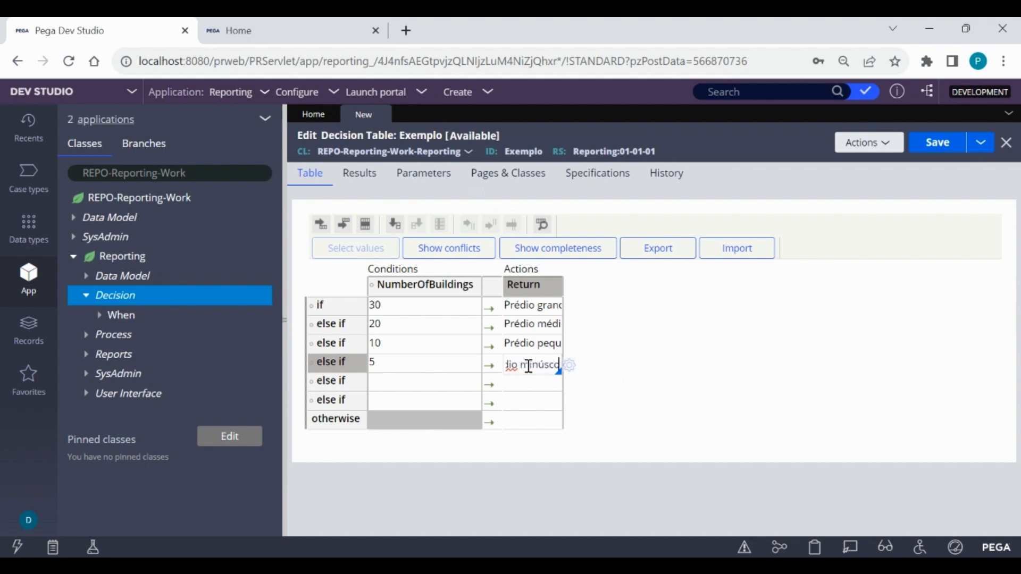
key("BackSpace")
type("ulo")
left_click(652, 383)
Step: Delete the two empty else-if rows above the otherwise row
left_click(399, 403)
left_click(401, 388)
left_click(402, 405)
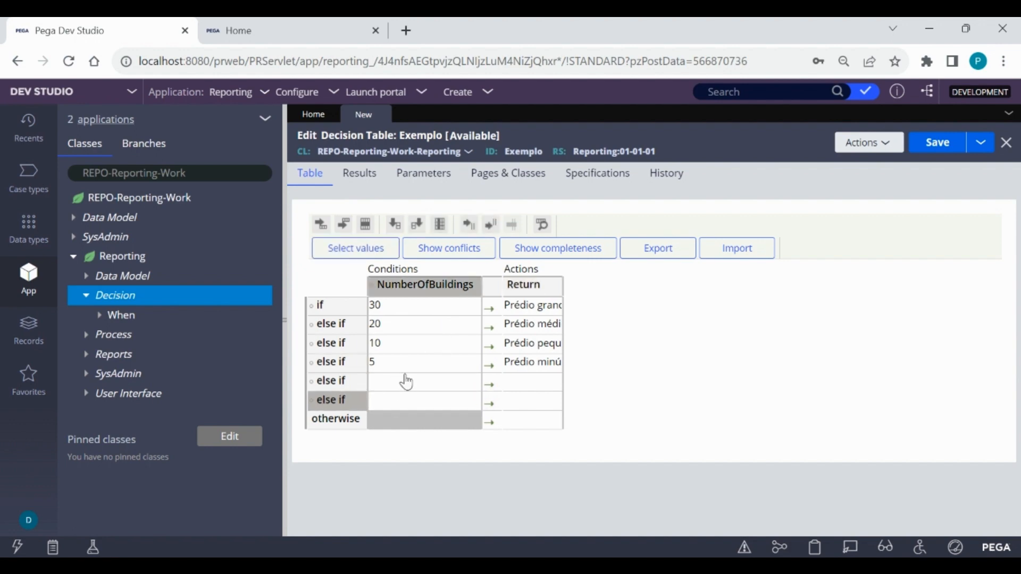
left_click(402, 385)
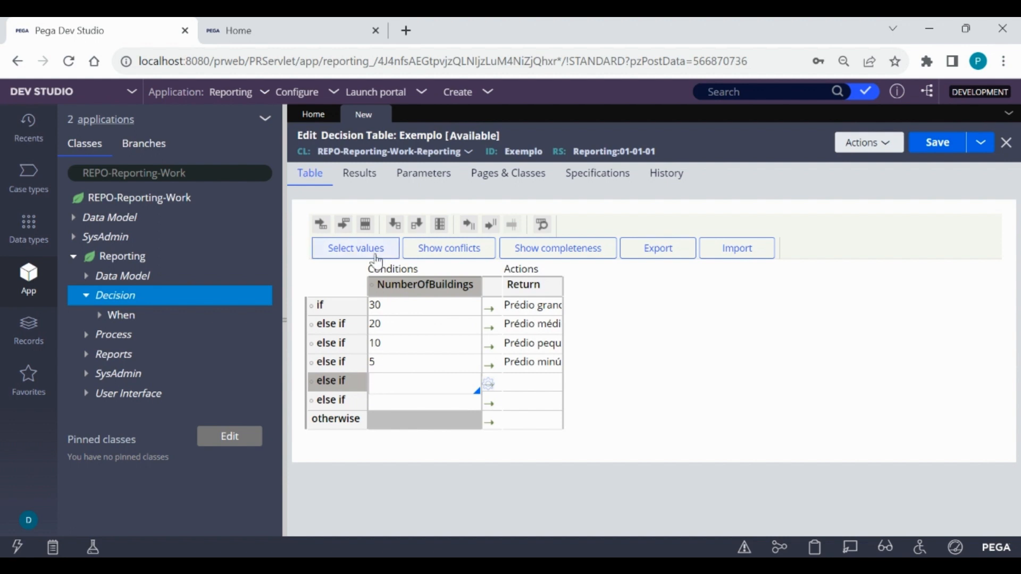
left_click(366, 225)
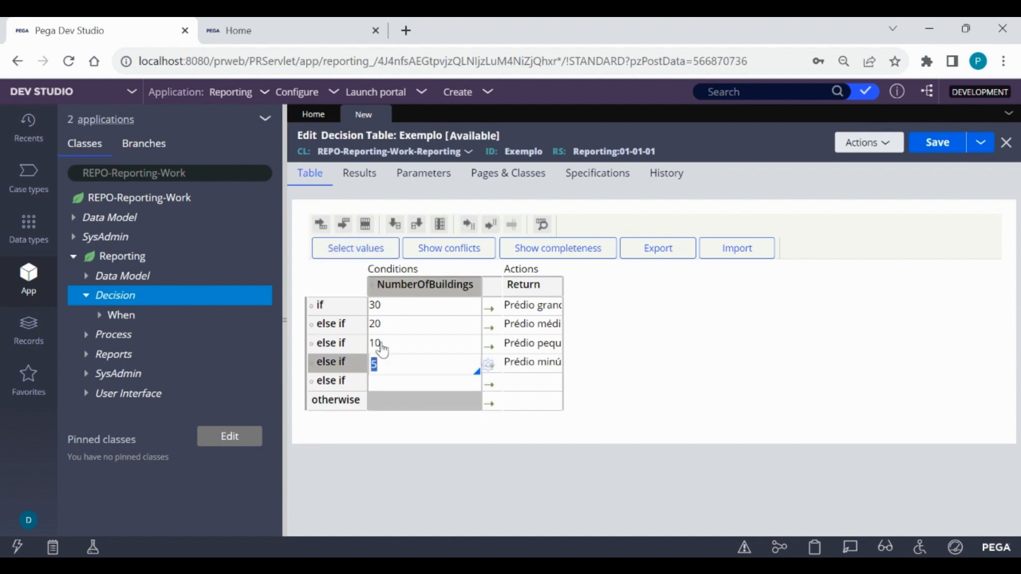
left_click(365, 224)
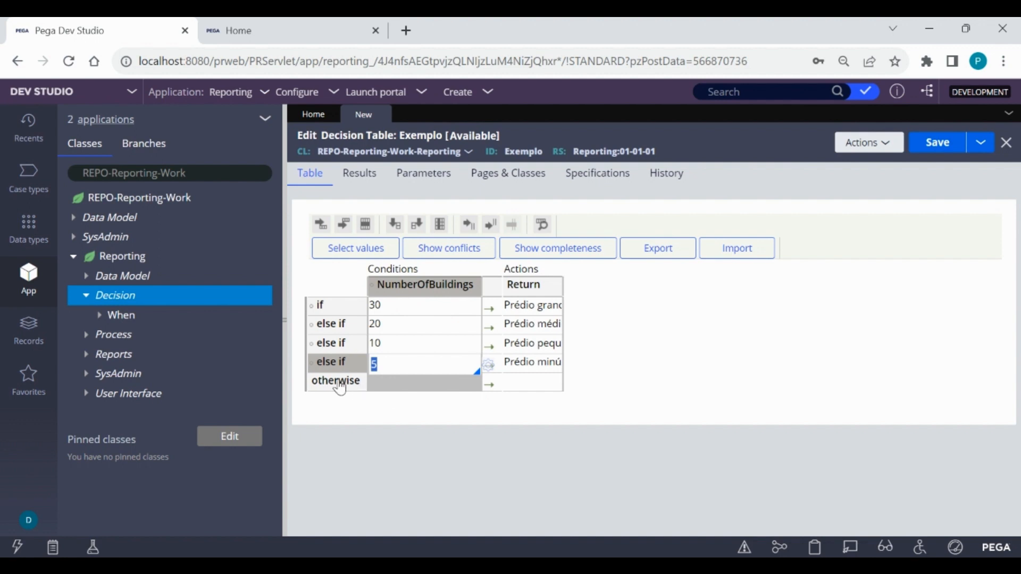
left_click(387, 309)
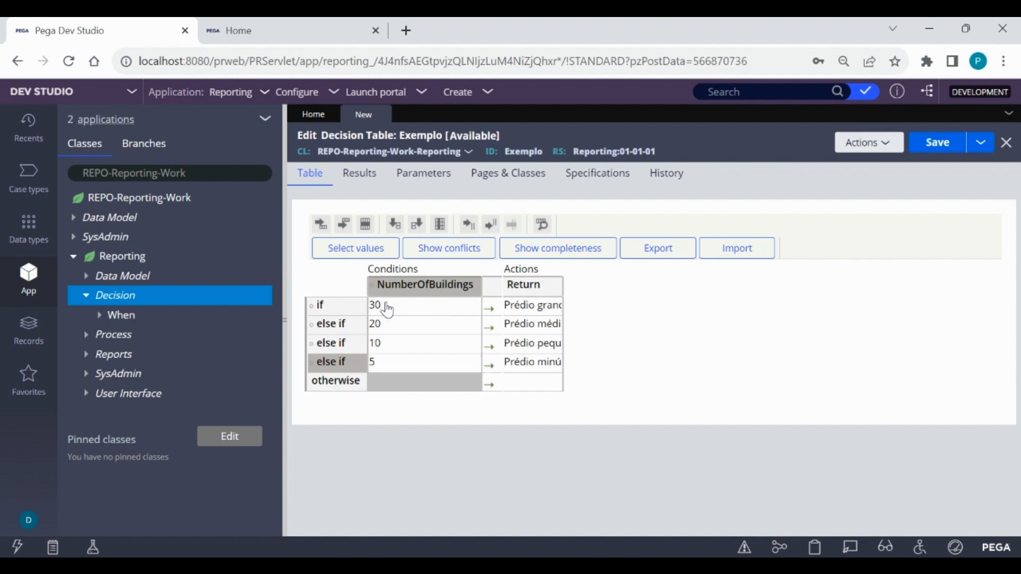
Step: Set the return value of the otherwise row to Null
left_click(388, 330)
left_click(392, 343)
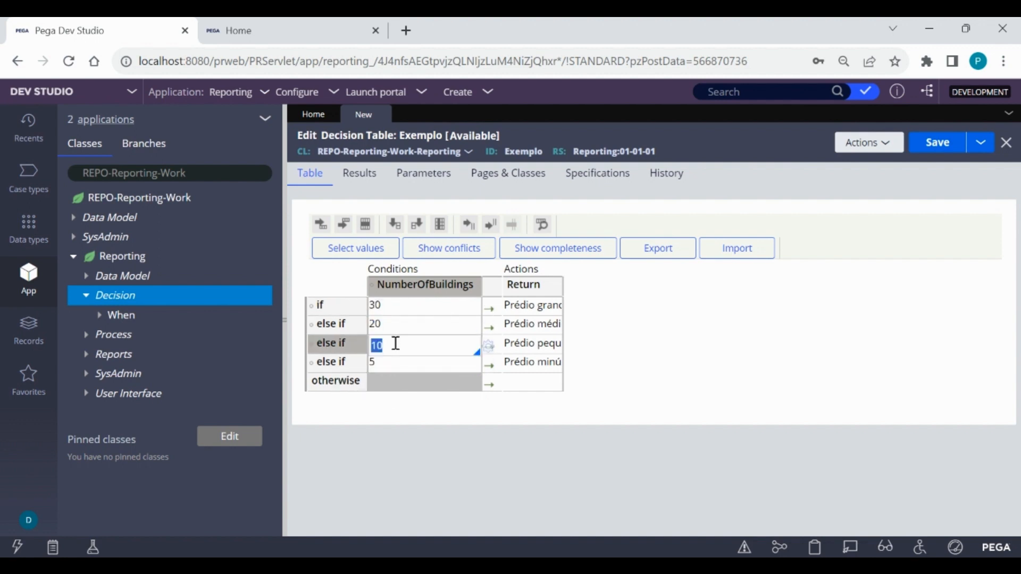
left_click(394, 364)
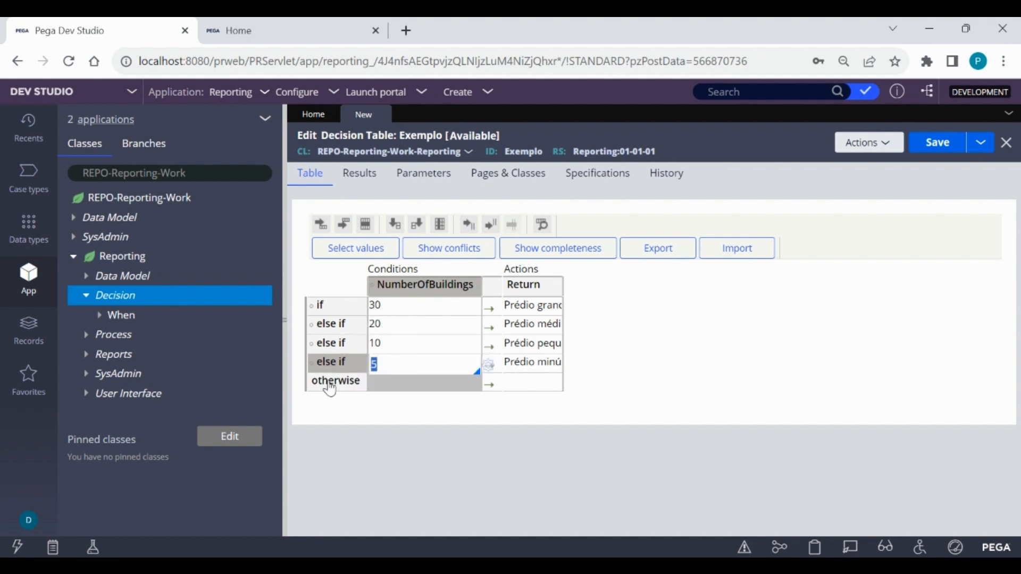
left_click(524, 384)
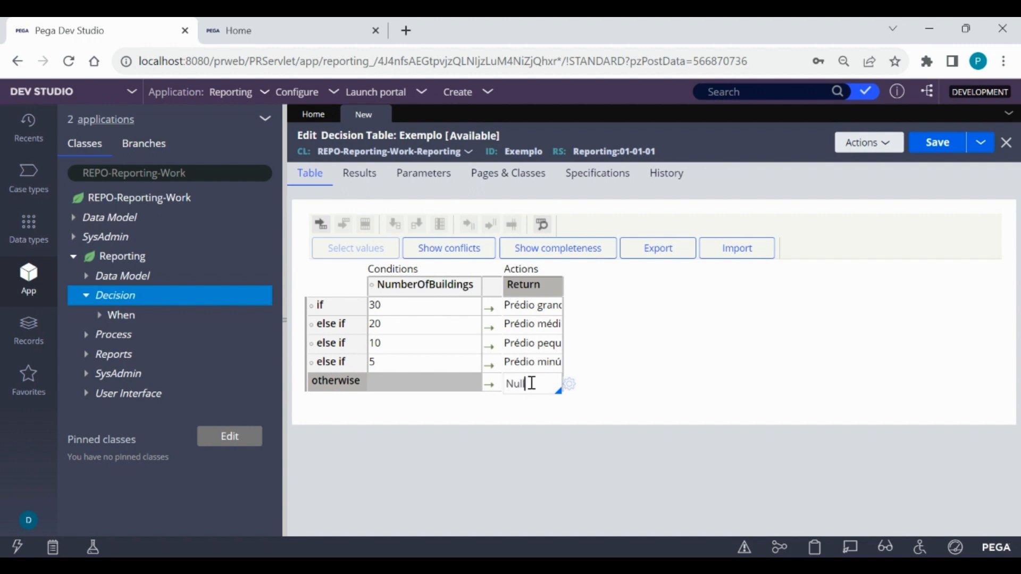
left_click(640, 371)
Step: Insert a condition column after NumberOfBuildings and assign it the property .Budget.NumberOfWorkers with the = operator
left_click(442, 303)
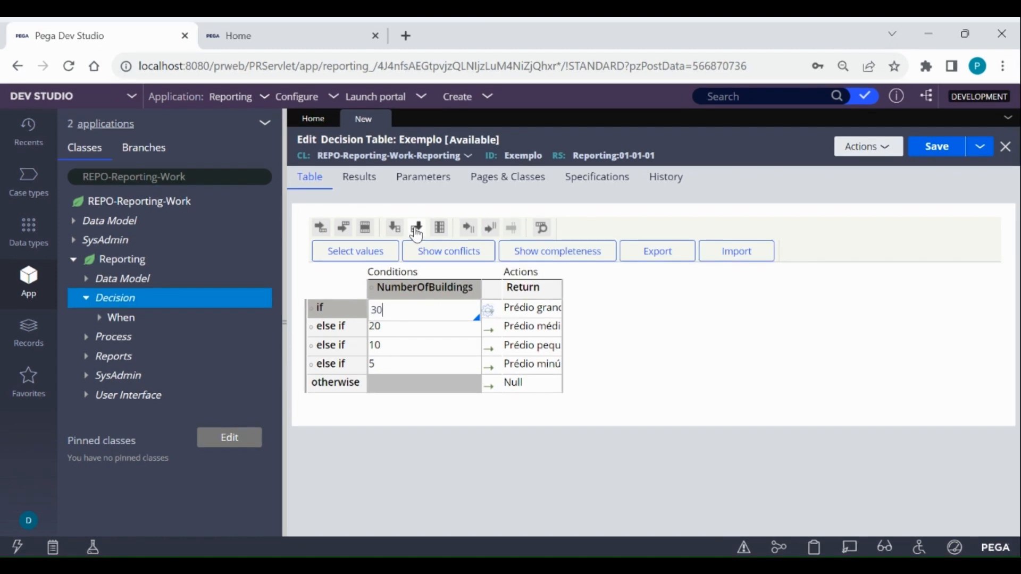
left_click(416, 233)
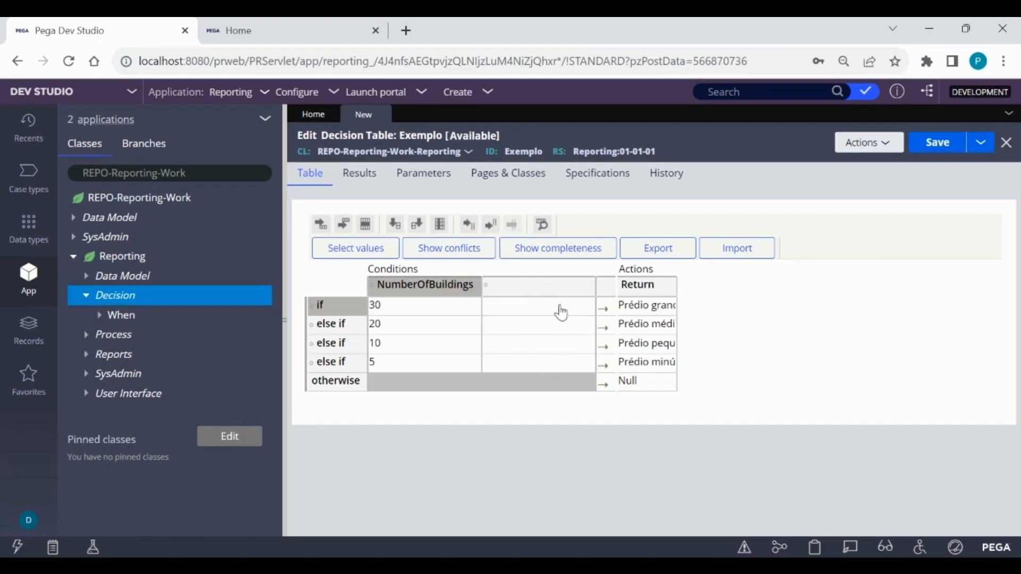
left_click(520, 287)
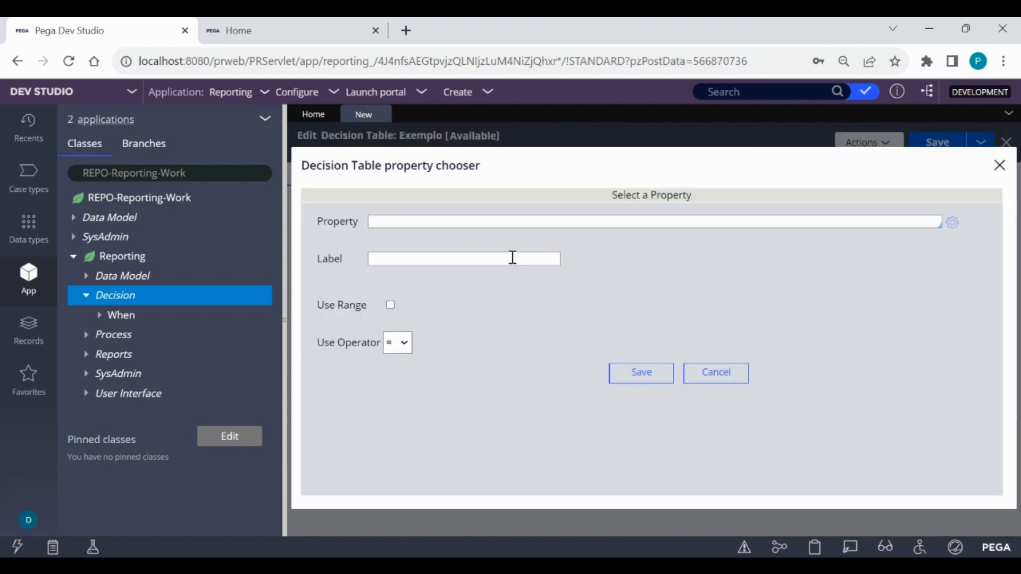
left_click(483, 218)
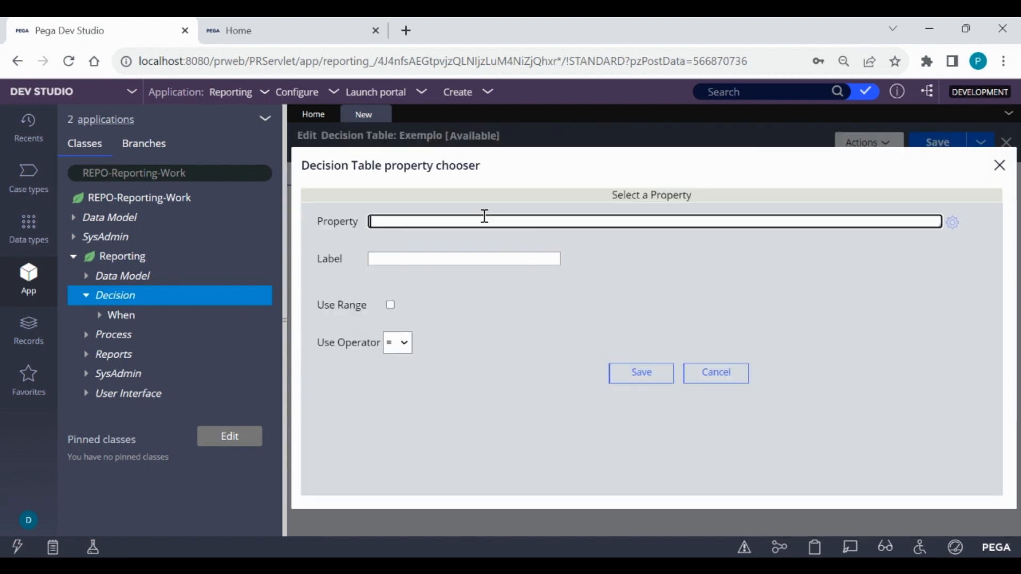
type(".")
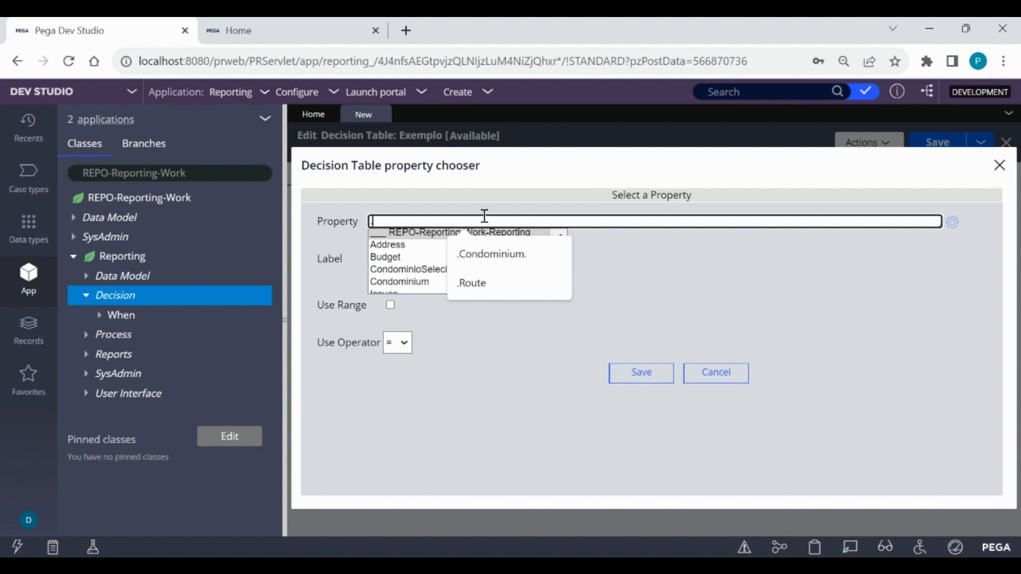
key("Down")
key("Down")
key("Down")
left_click(429, 258)
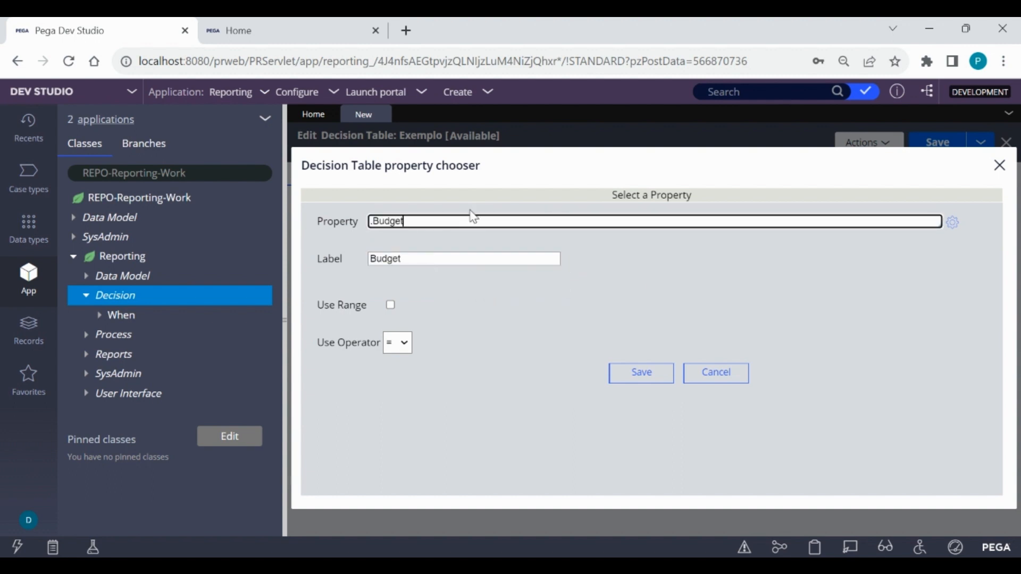
type(".")
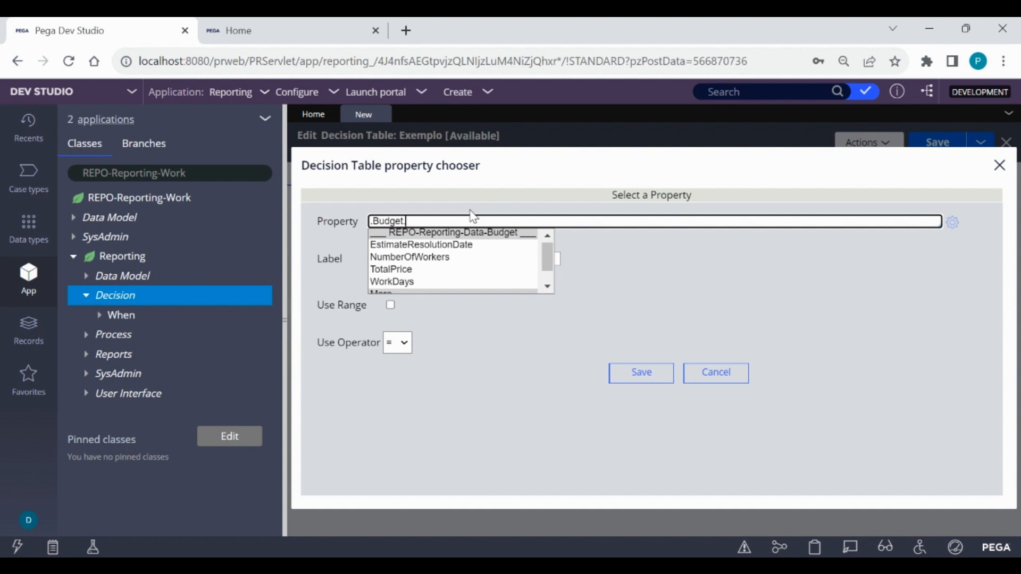
key("Down")
key("Down")
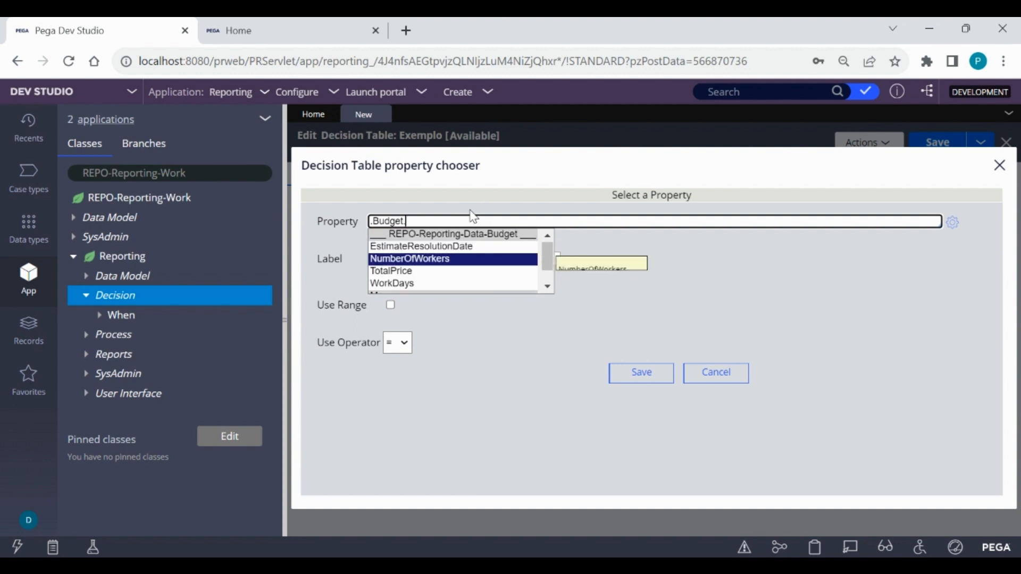
key("Return")
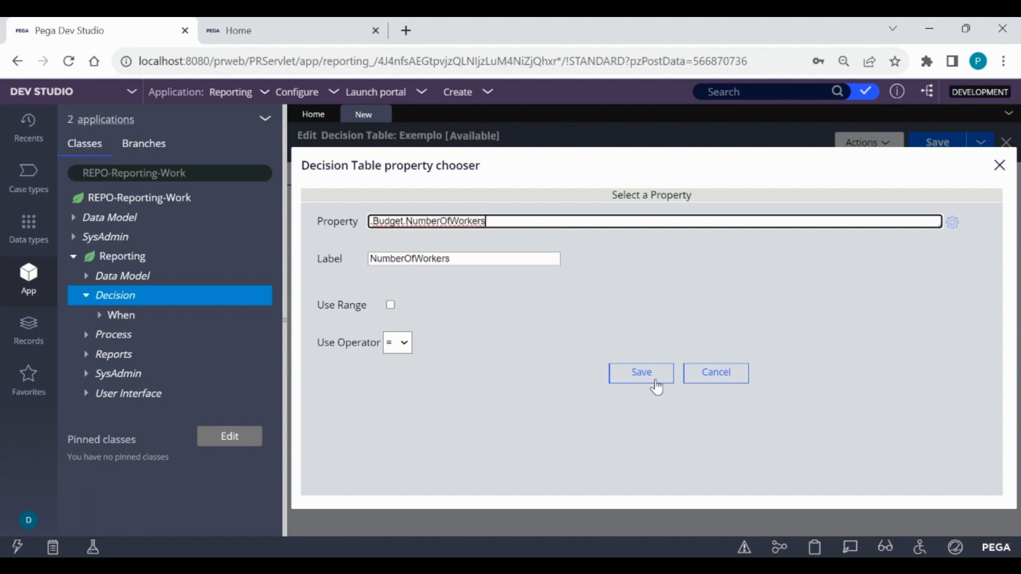
left_click(650, 379)
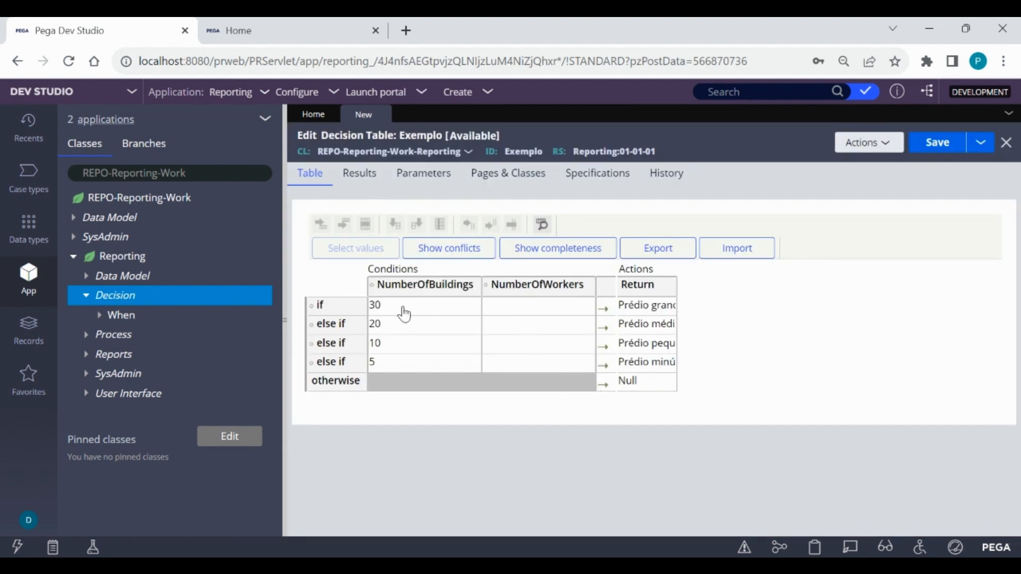
Step: Set the NumberOfWorkers condition to 10 in the if row and 8 in the first else-if row
left_click(520, 307)
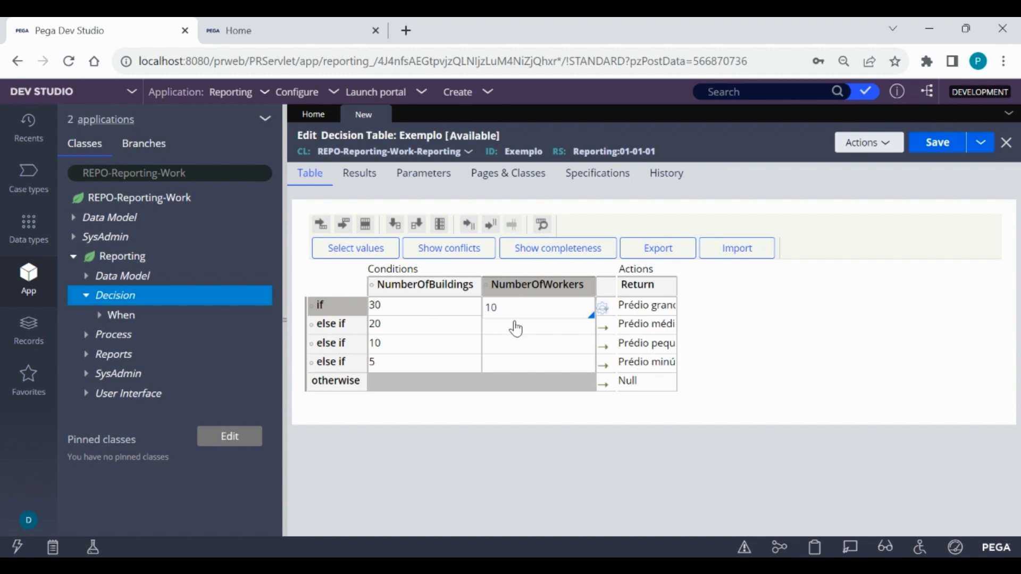
left_click(512, 325)
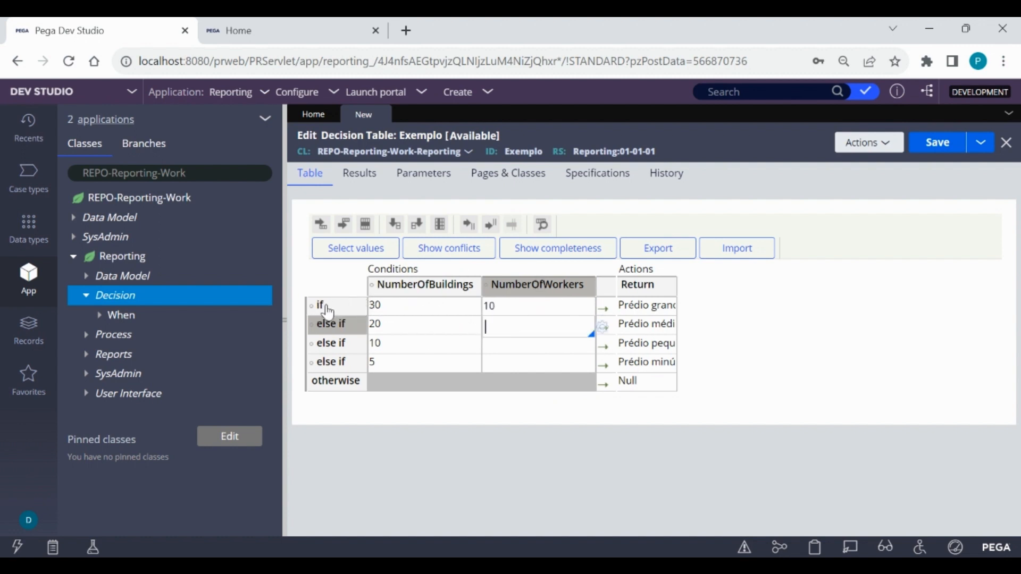
left_click(402, 306)
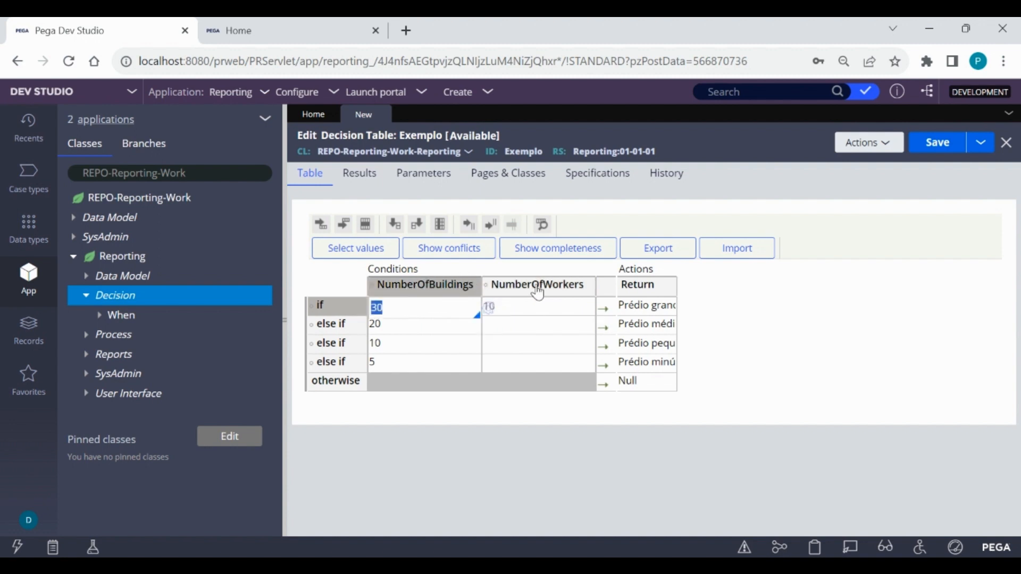
left_click(512, 313)
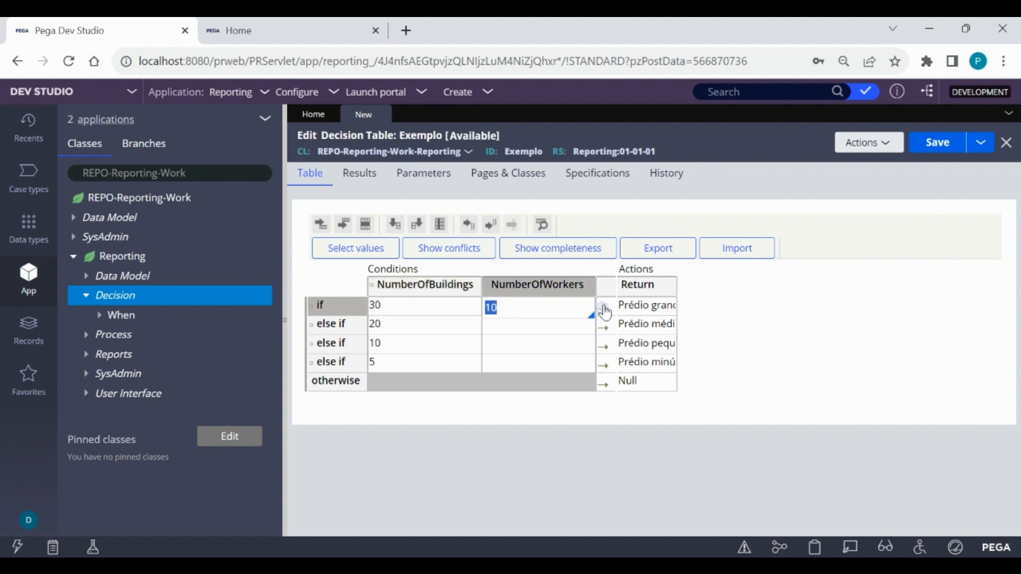
left_click(623, 306)
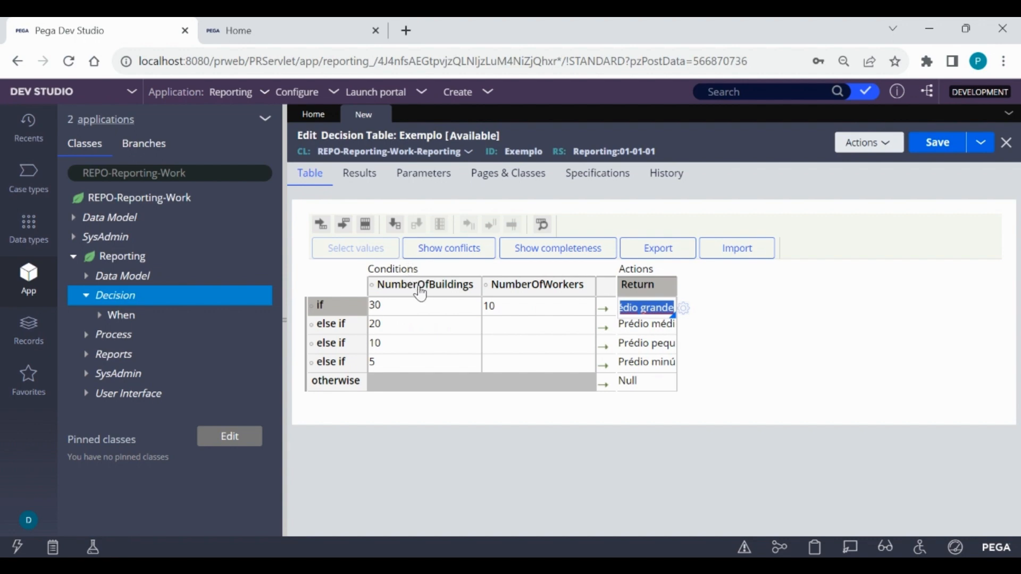
left_click(395, 326)
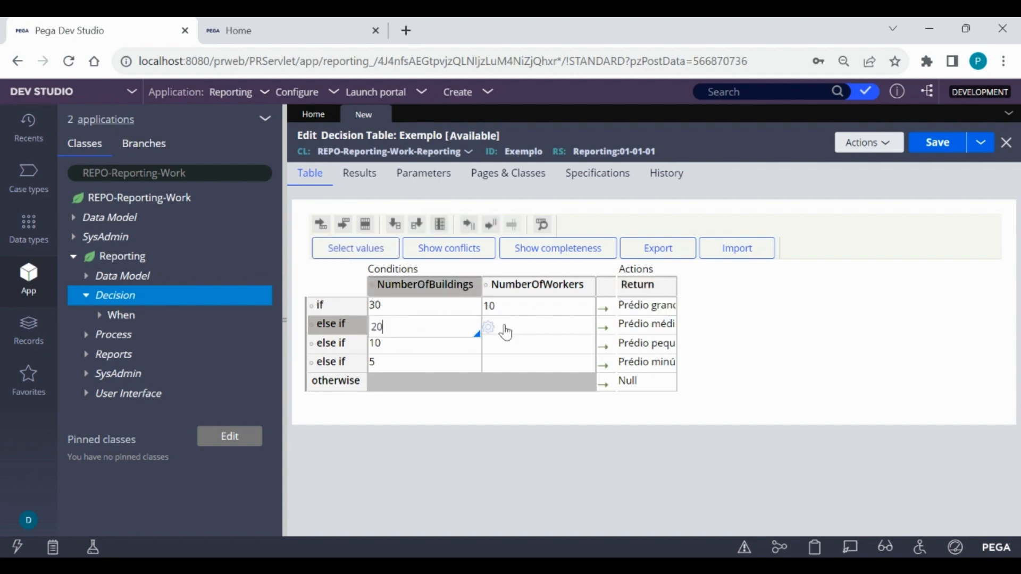
left_click(527, 323)
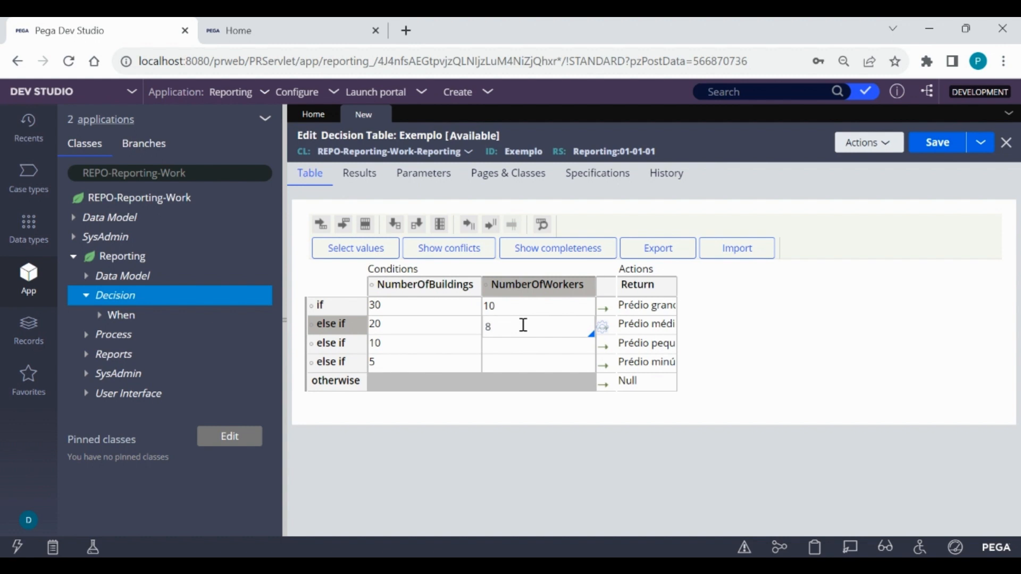
left_click(656, 326)
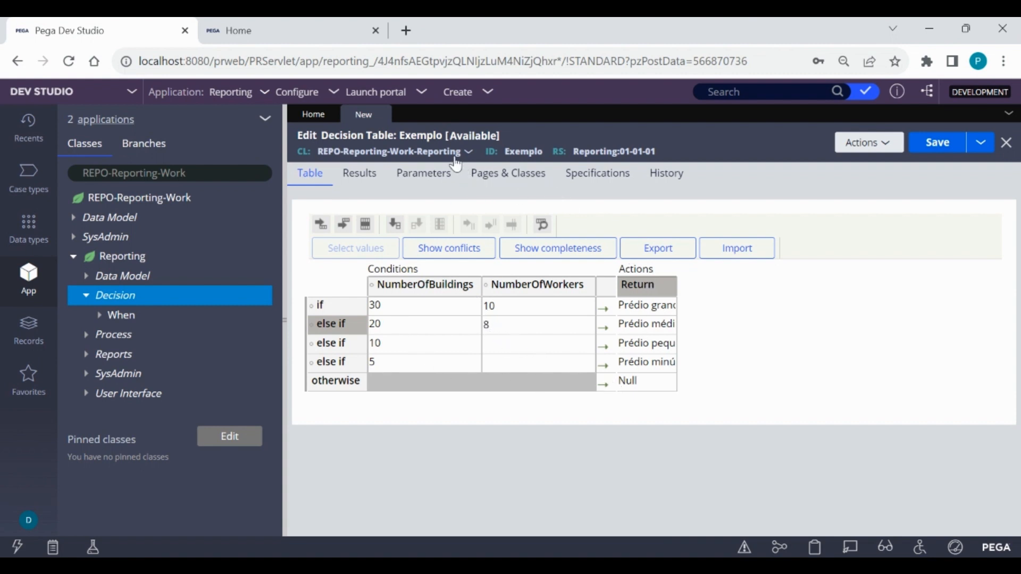
Step: Close the Exemplo decision table and discard its unsaved changes
left_click(381, 115)
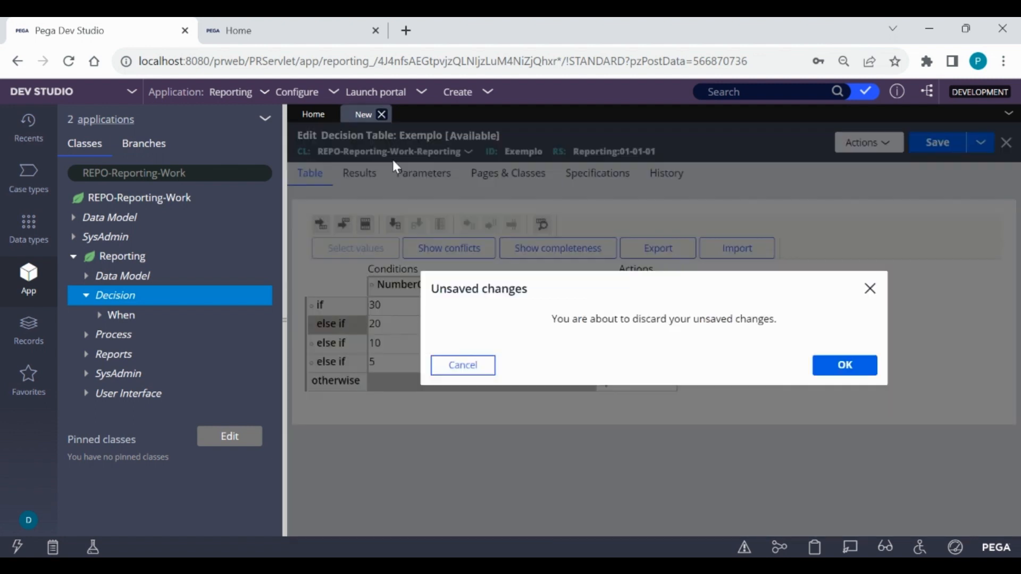
left_click(842, 364)
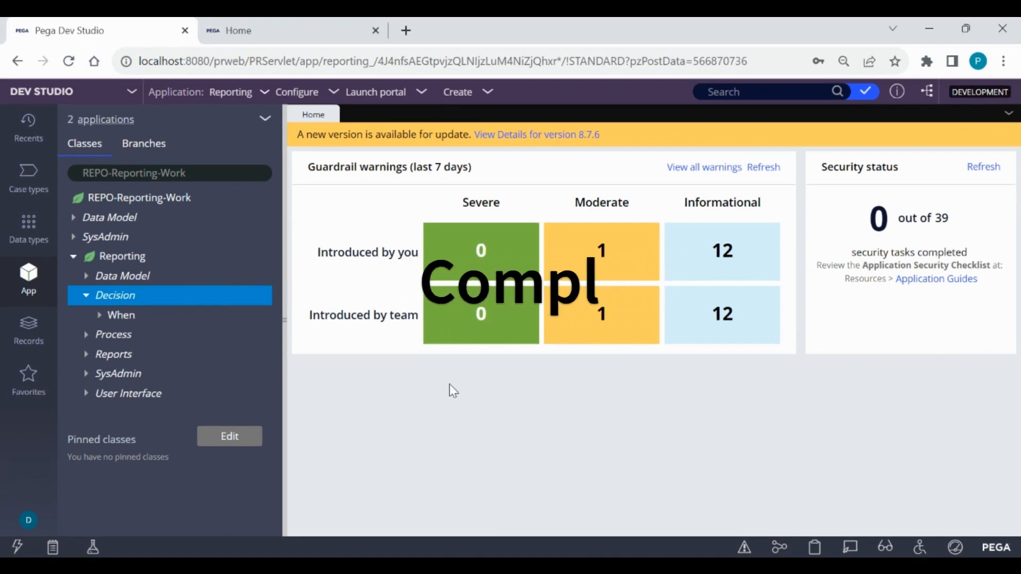
Step: Create a property labelled ComplexidadeGeral in the Reporting class's data model and open it
left_click(87, 276)
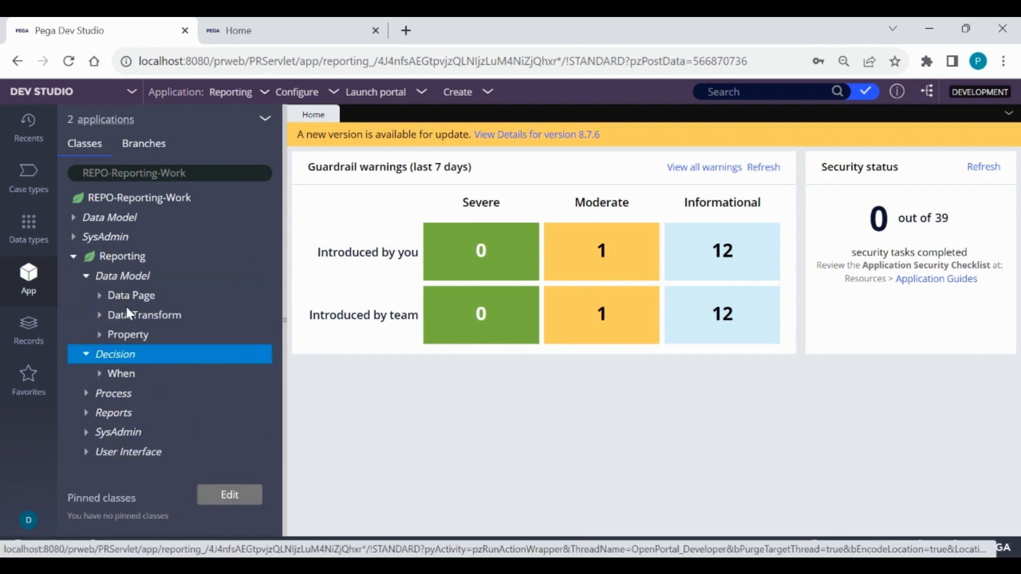
right_click(127, 335)
left_click(156, 351)
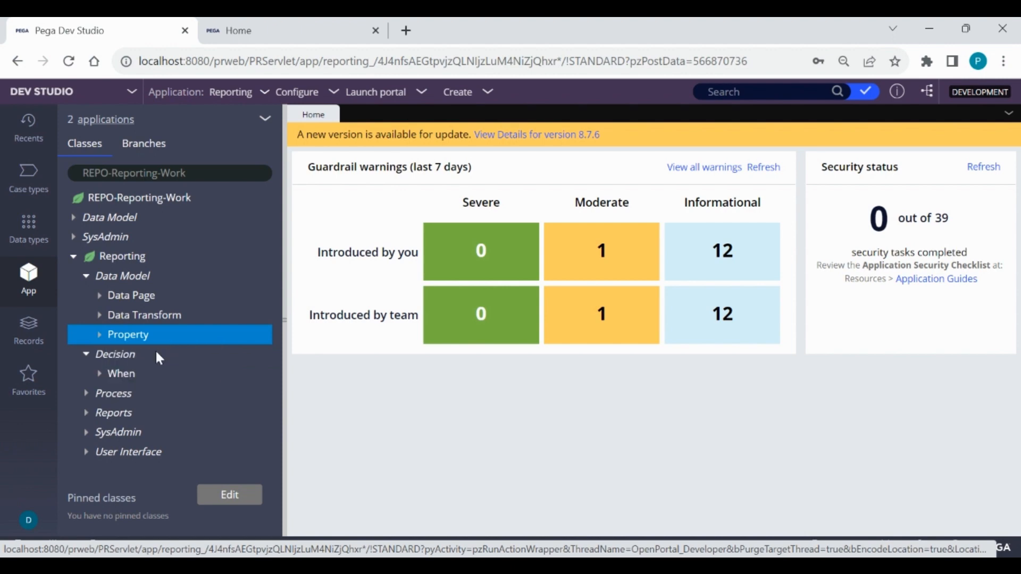
type("Co")
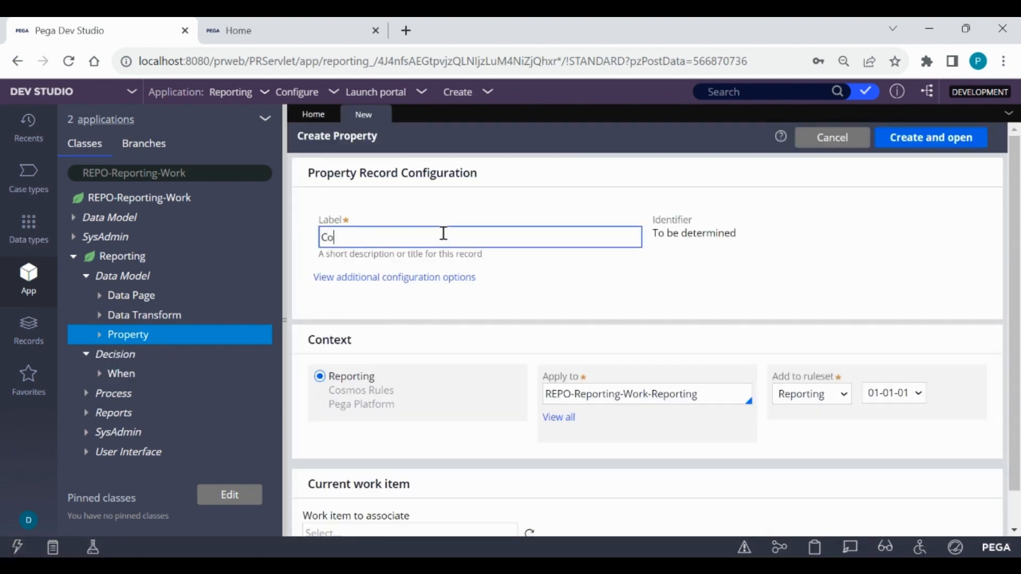
type("mplexidadeGer")
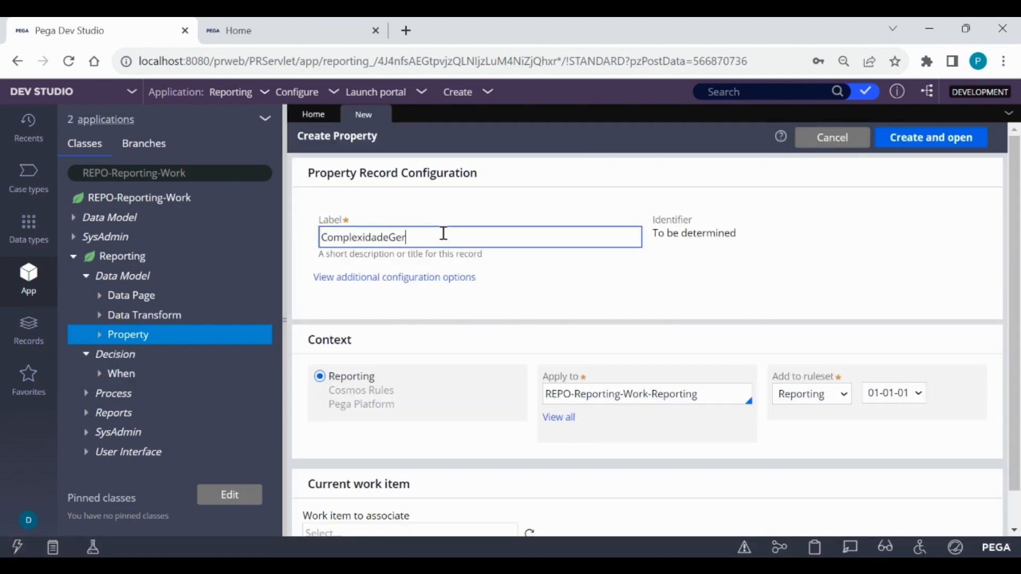
type("al")
left_click(742, 316)
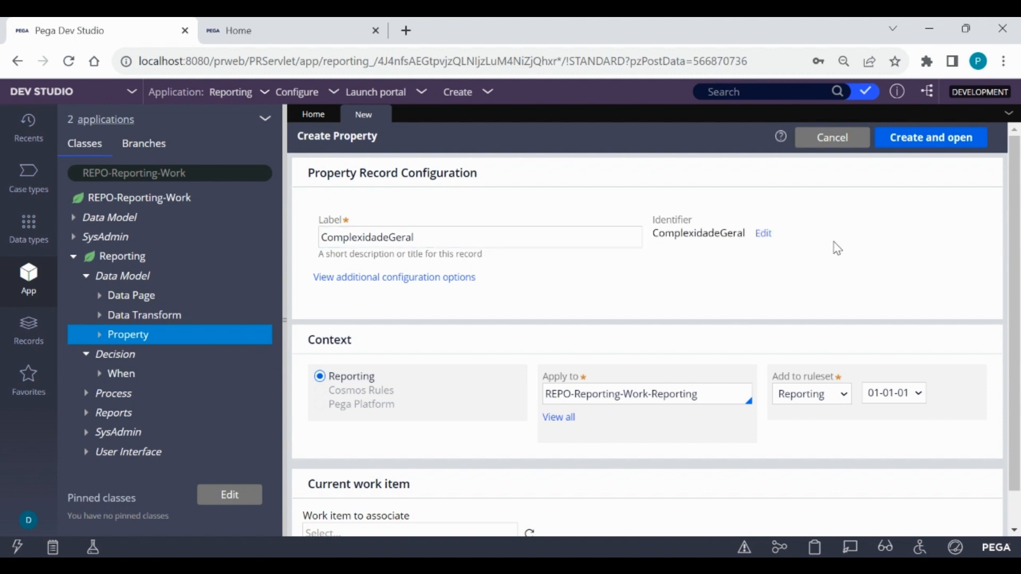
left_click(968, 134)
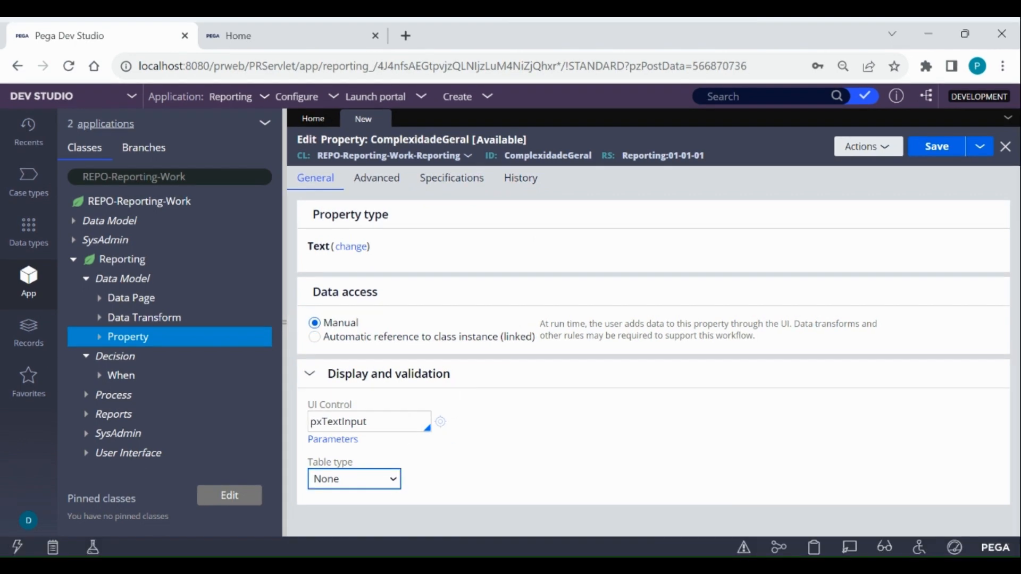
Step: Set the property's table type to Prompt List and enter standard value 1 with prompt value "Muito baixa"
left_click(347, 446)
scroll(539, 414, "down", 3)
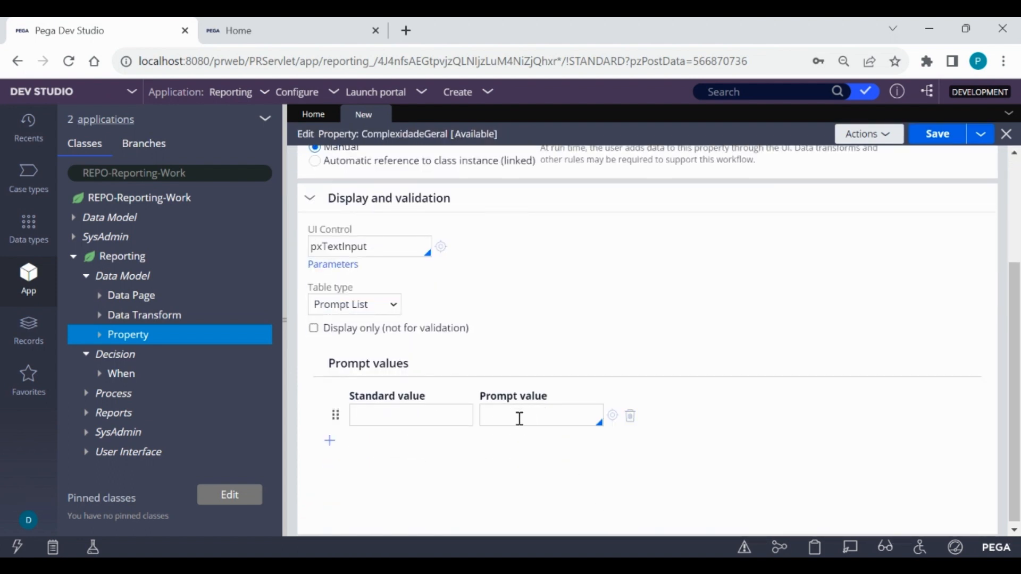
left_click(362, 416)
type("1")
left_click_drag(426, 397, 352, 400)
left_click(381, 417)
left_click(378, 413)
left_click_drag(551, 400, 482, 404)
Step: Add prompt list rows for standard value 2 as "Baixa" and 3 as "Média"
left_click(330, 440)
left_click(330, 462)
left_click(440, 431)
type("3")
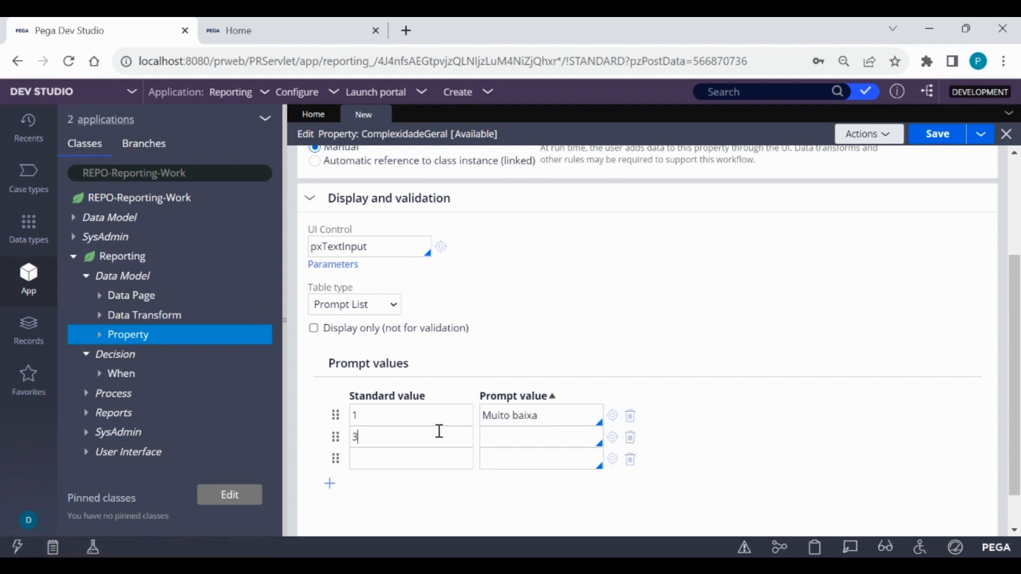
left_click(533, 439)
type("Baixa")
left_click(444, 462)
type("2")
left_click(407, 467)
type("3")
Step: Add prompt list rows for 4 as "Alta" and 5 as "Muito alta", and save the property
left_click(326, 485)
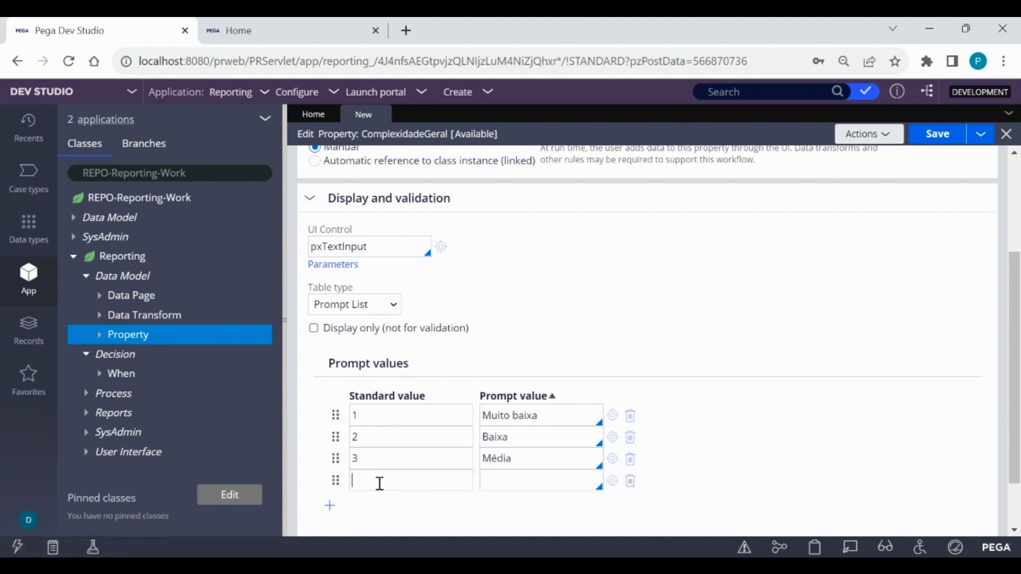
type("4")
left_click(504, 479)
type("Alta")
left_click(330, 506)
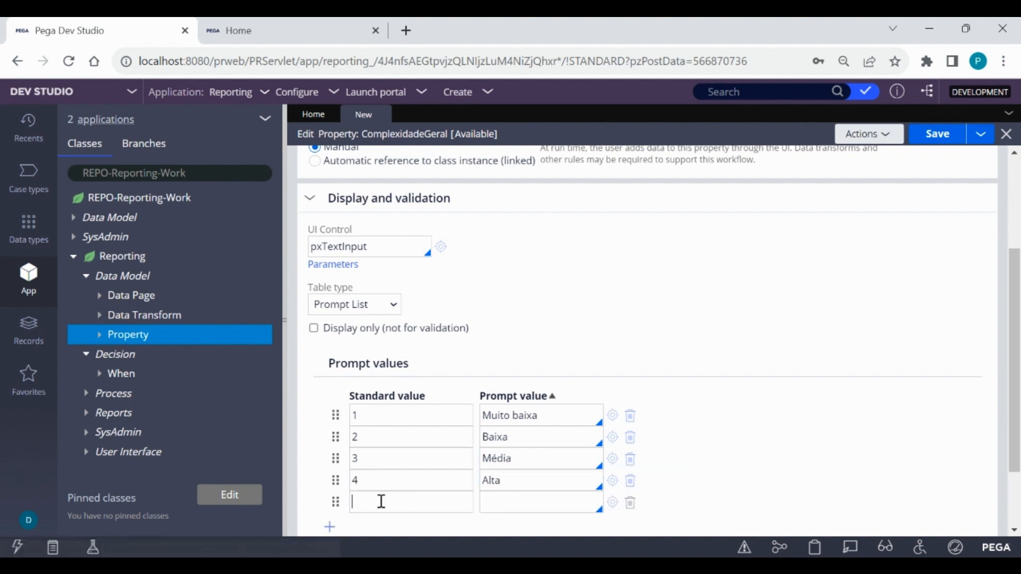
type("5")
left_click(551, 502)
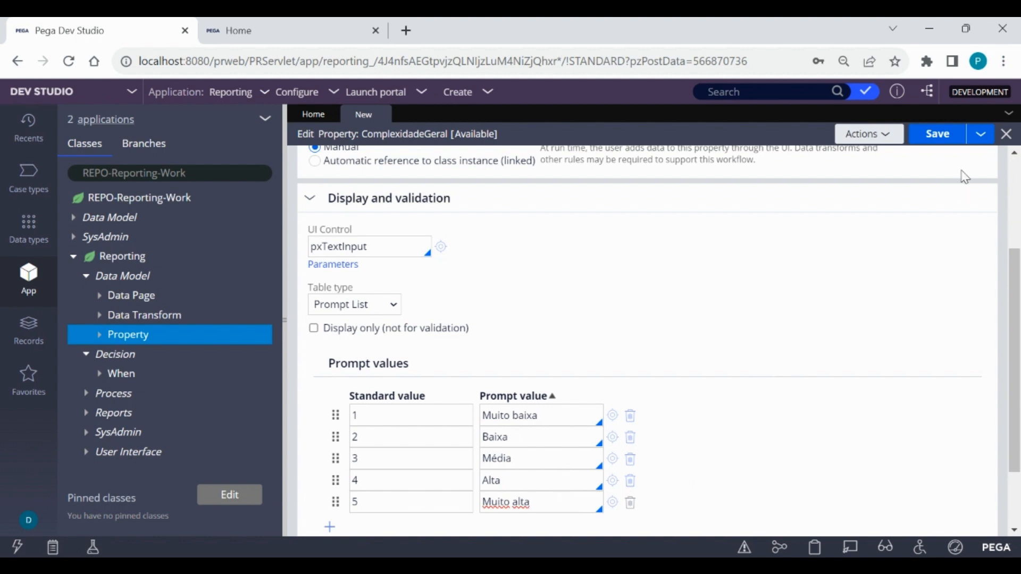
left_click(938, 134)
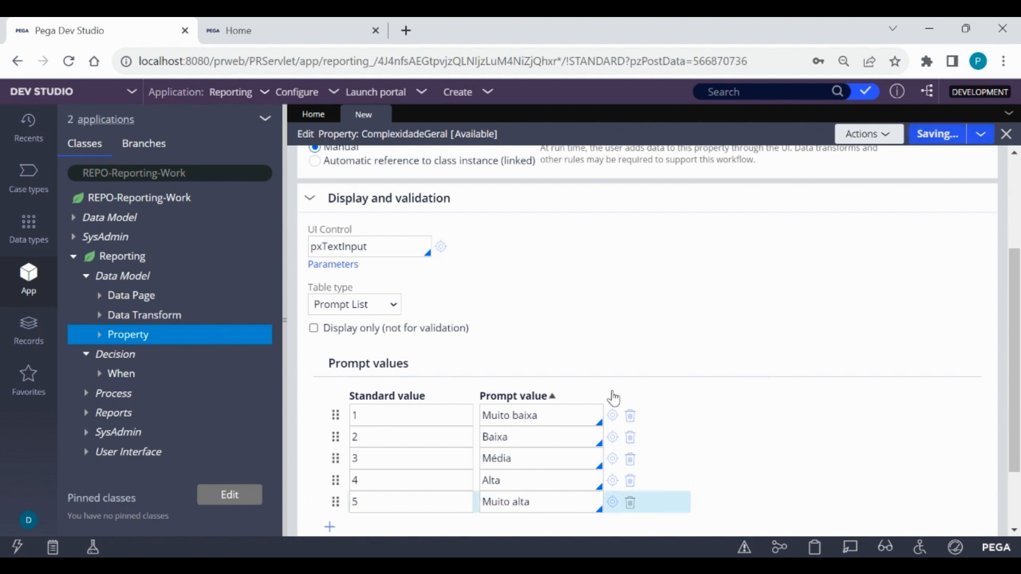
Step: Review the ComplexidadeGeral property's ID, table type and prompt values
scroll(576, 417, "down", 5)
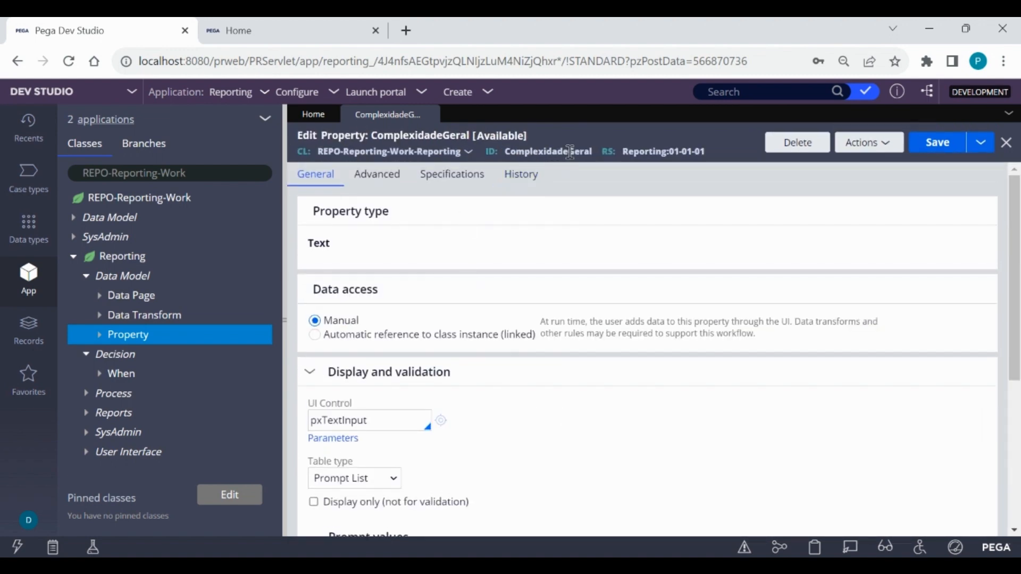
double_click(570, 152)
left_click(568, 154)
scroll(549, 277, "down", 5)
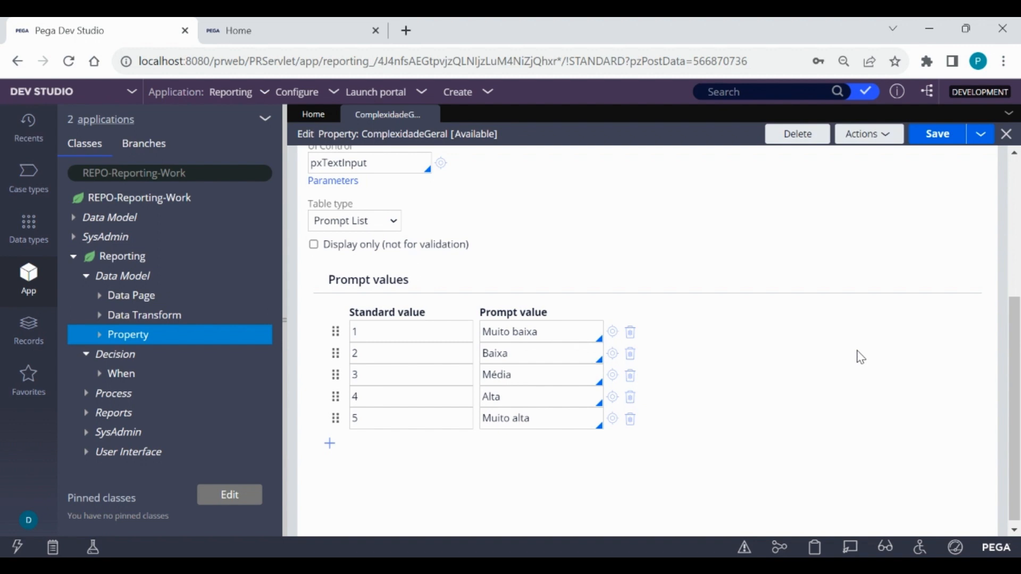
scroll(860, 357, "up", 1)
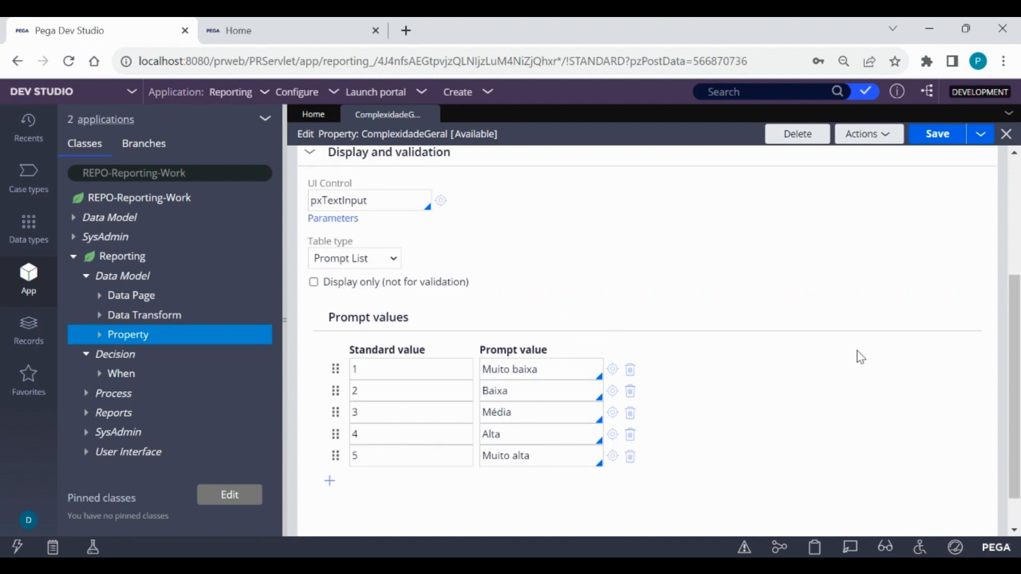
scroll(859, 357, "up", 5)
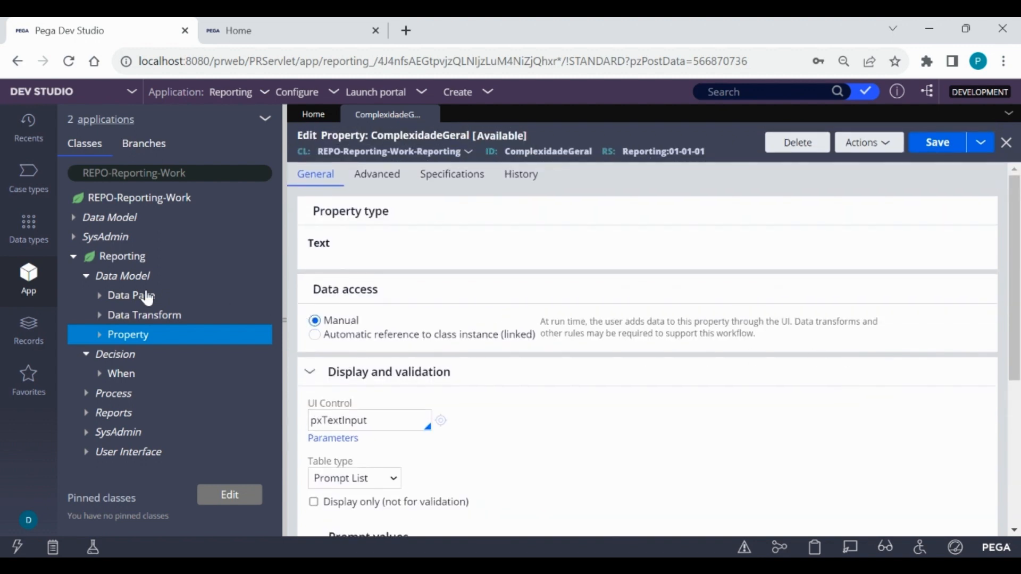
Step: Open the Reporting case type and the flow of its Reporting process
left_click(86, 276)
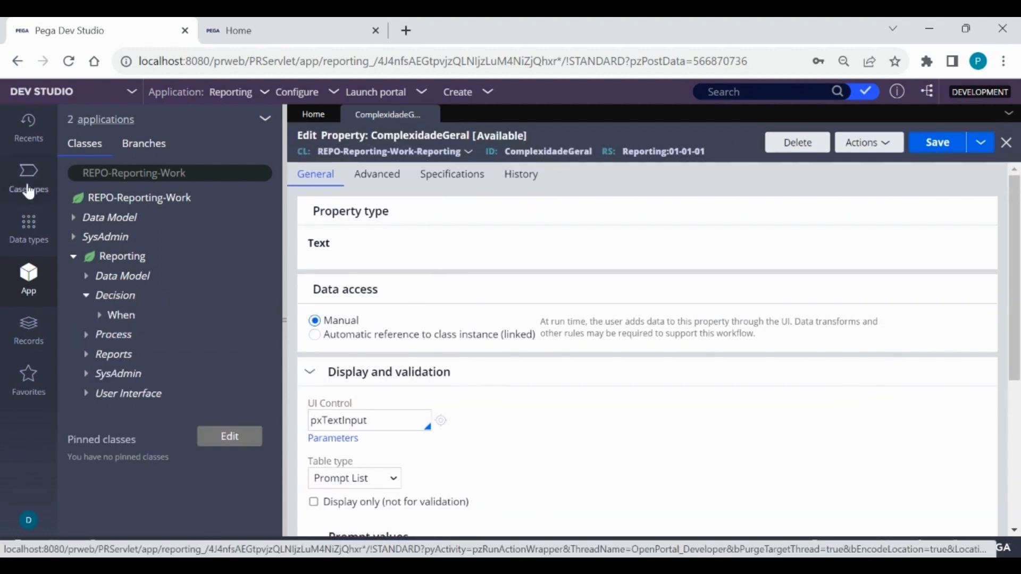
left_click(28, 184)
left_click(106, 169)
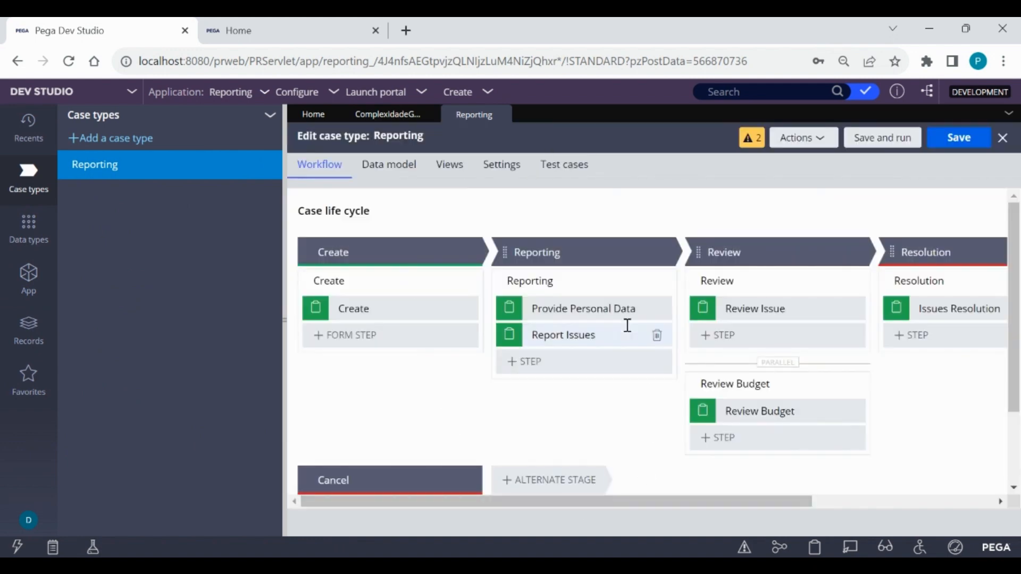
left_click(569, 280)
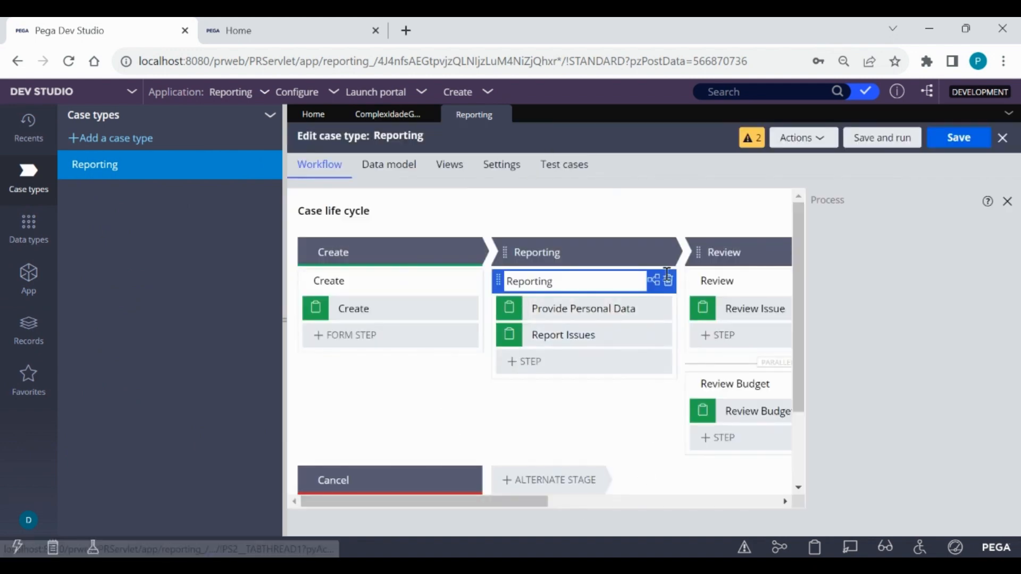
left_click(843, 296)
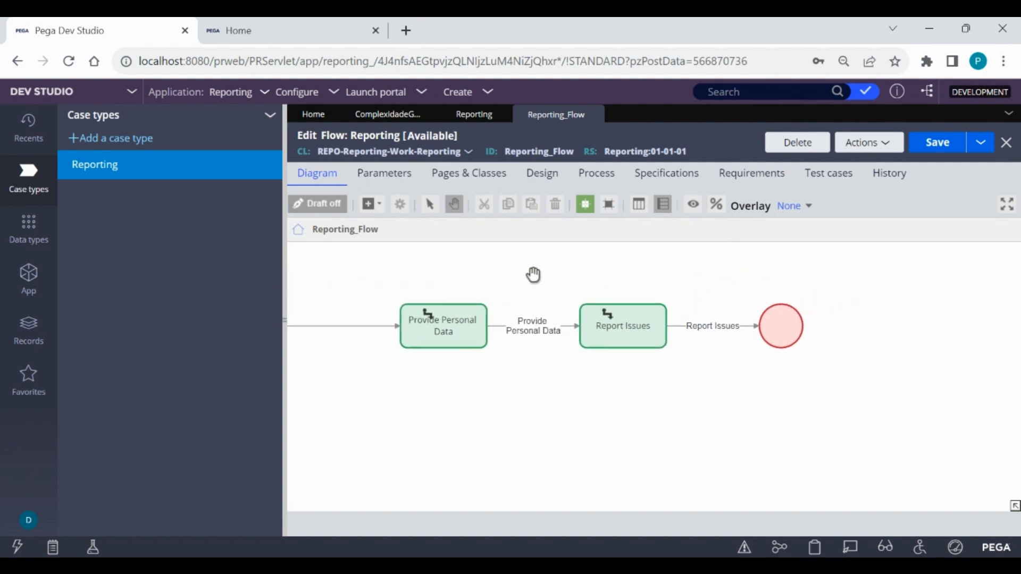
Step: Add an Assignment shape to the flow and connect it between Report Issues and the end shape
left_click(373, 206)
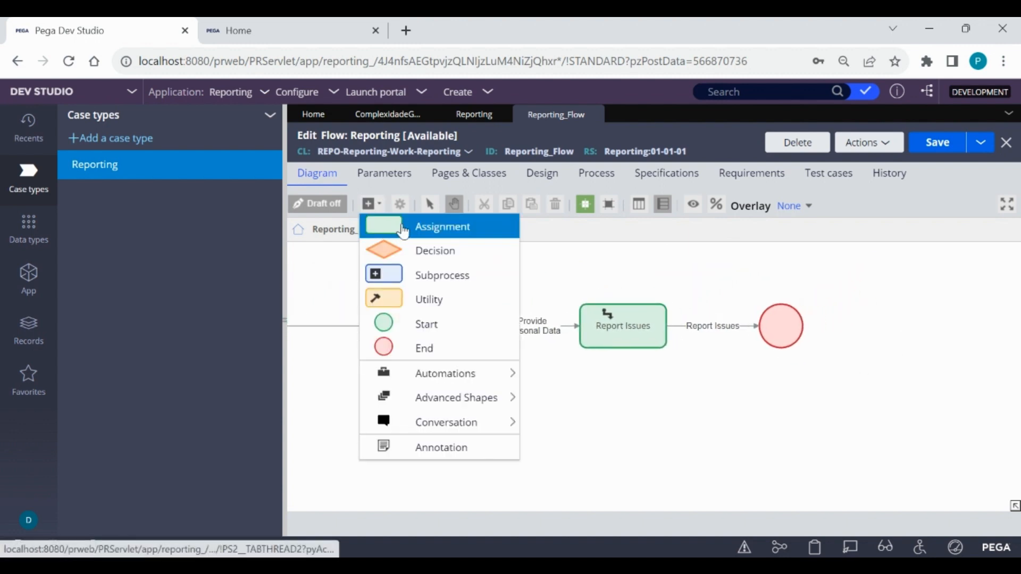
left_click_drag(424, 234, 802, 389)
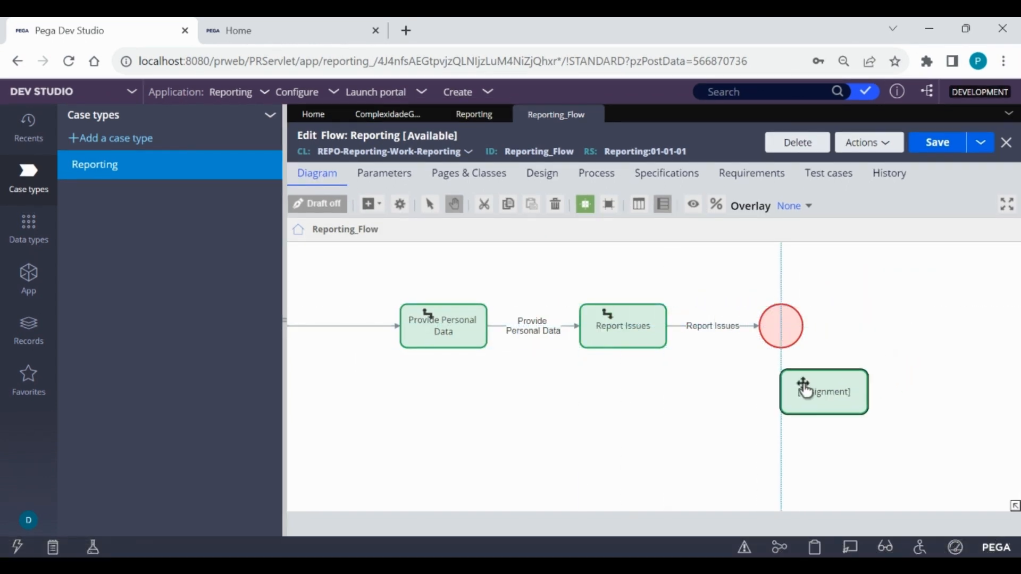
left_click(610, 344)
left_click(682, 326)
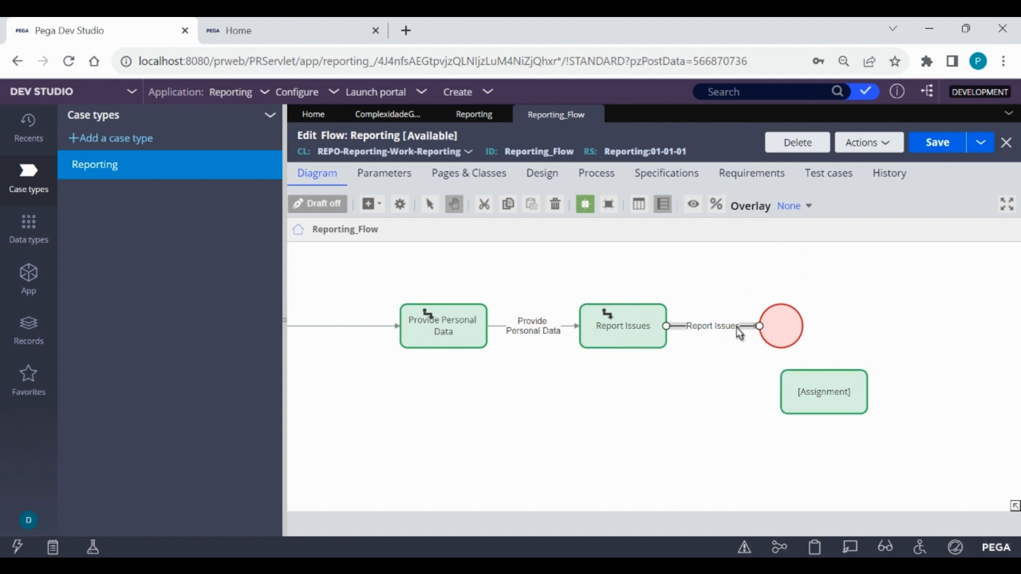
left_click_drag(766, 331, 727, 362)
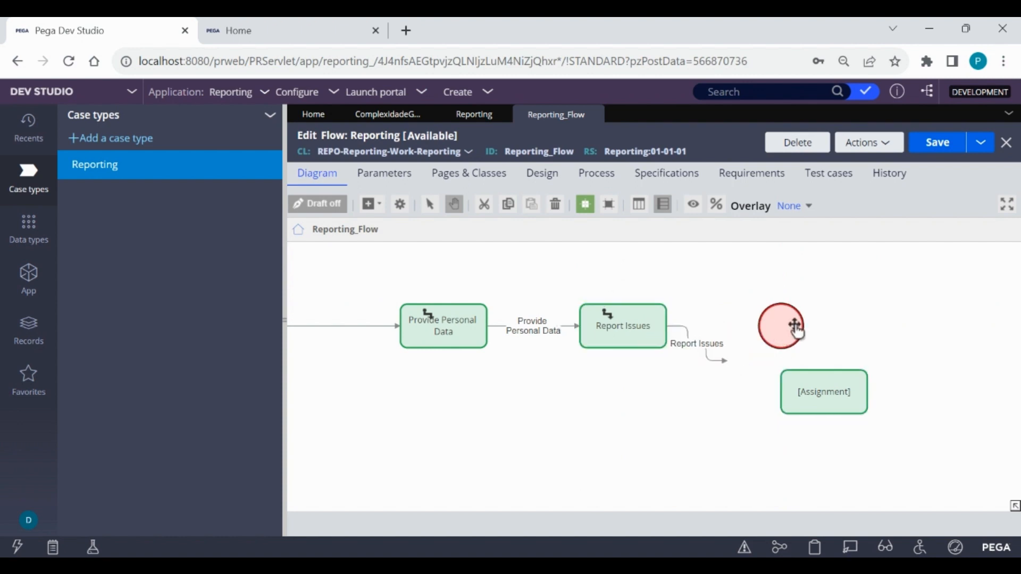
left_click_drag(794, 327, 931, 312)
left_click_drag(862, 379, 848, 334)
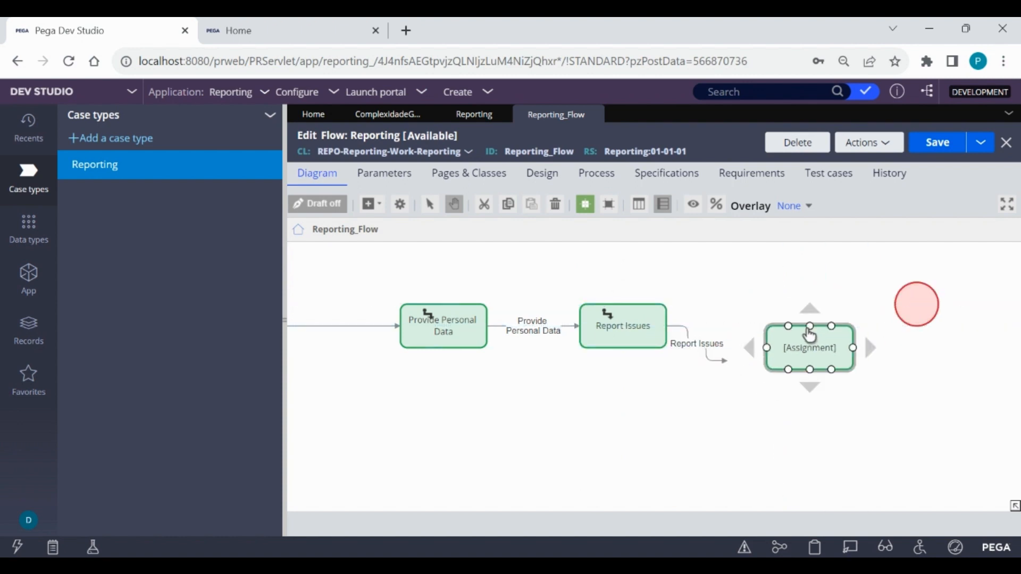
left_click_drag(723, 363, 795, 334)
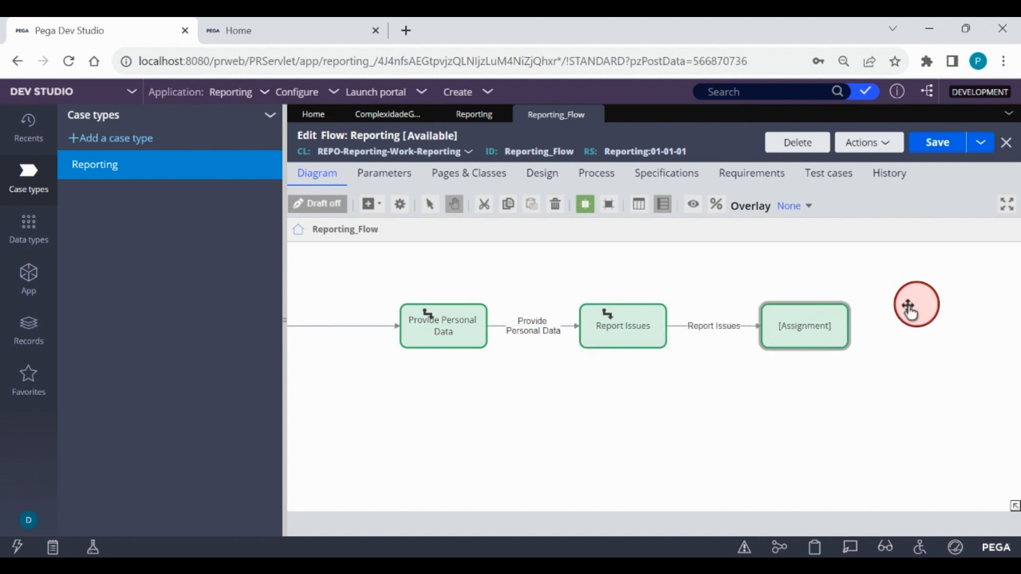
left_click_drag(909, 305, 934, 335)
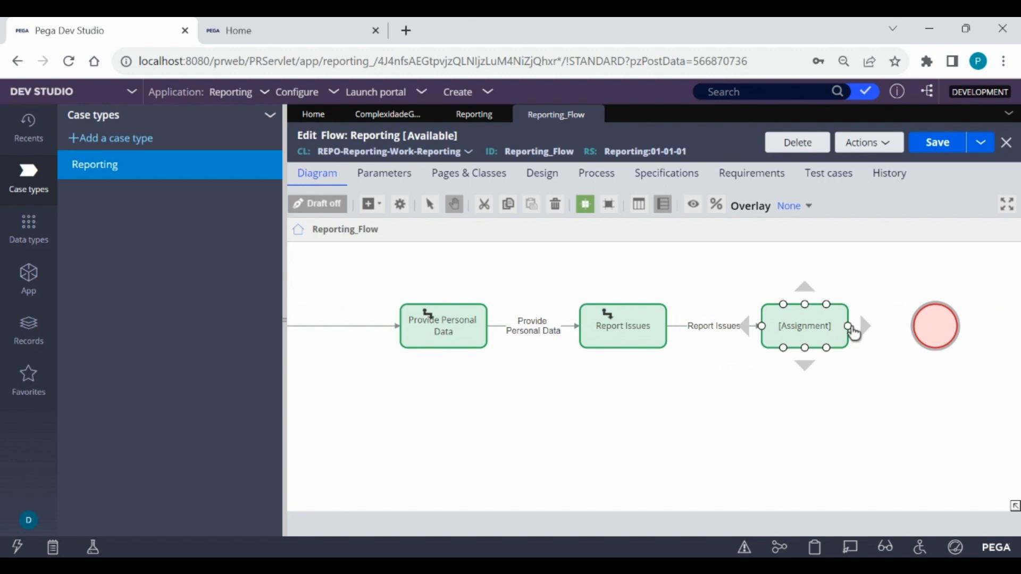
left_click_drag(860, 326, 916, 333)
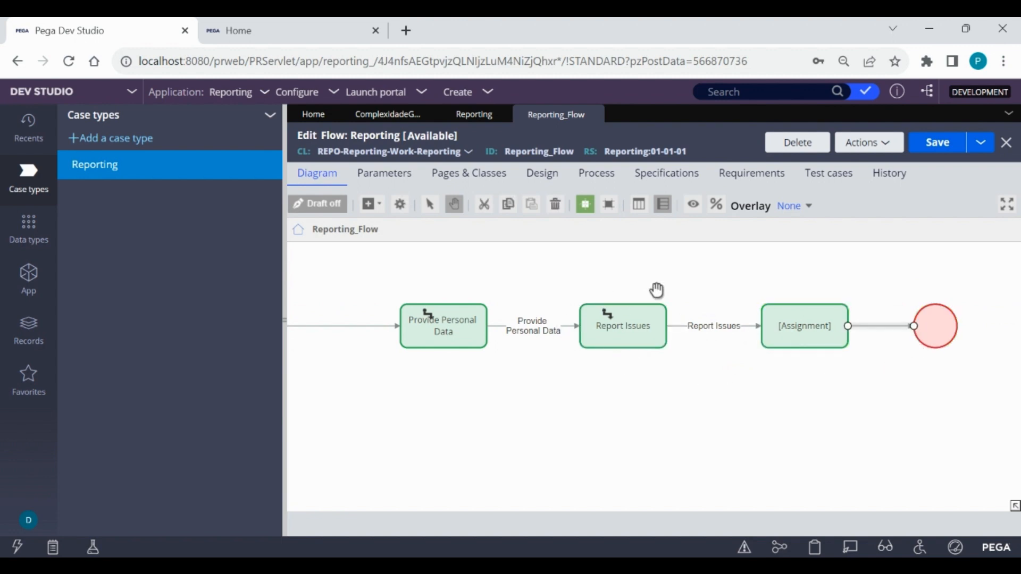
Step: Open the new assignment's properties and name it "Revisao de Complexidade"
left_click(612, 338)
left_click(792, 340)
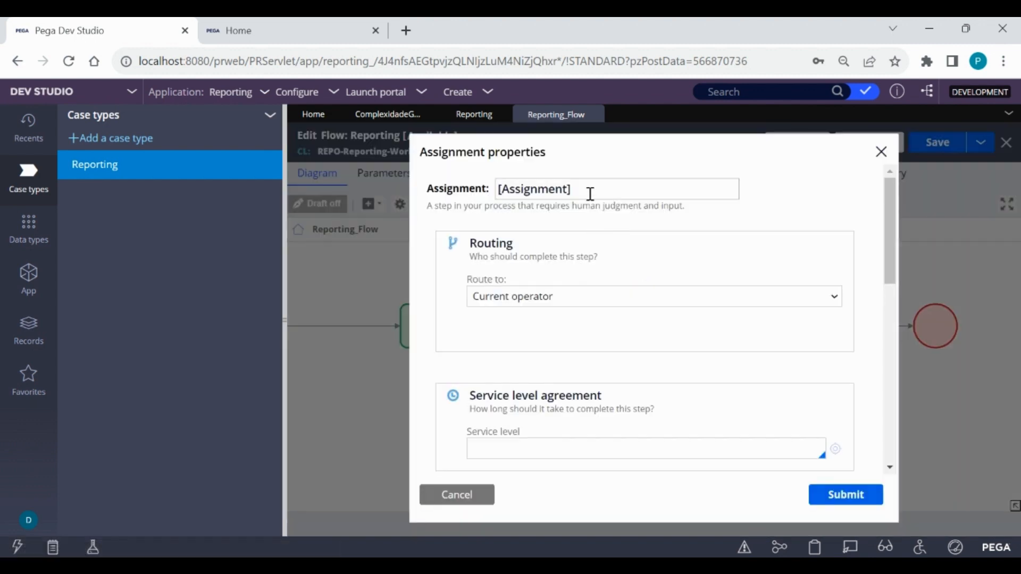
triple_click(590, 193)
type("Rev")
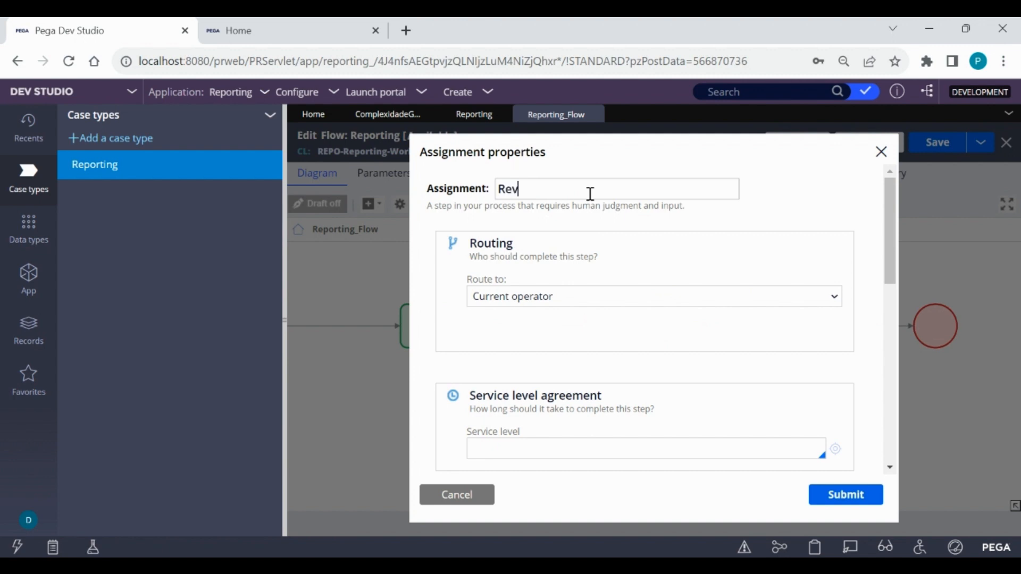
type("isao de Complexidade")
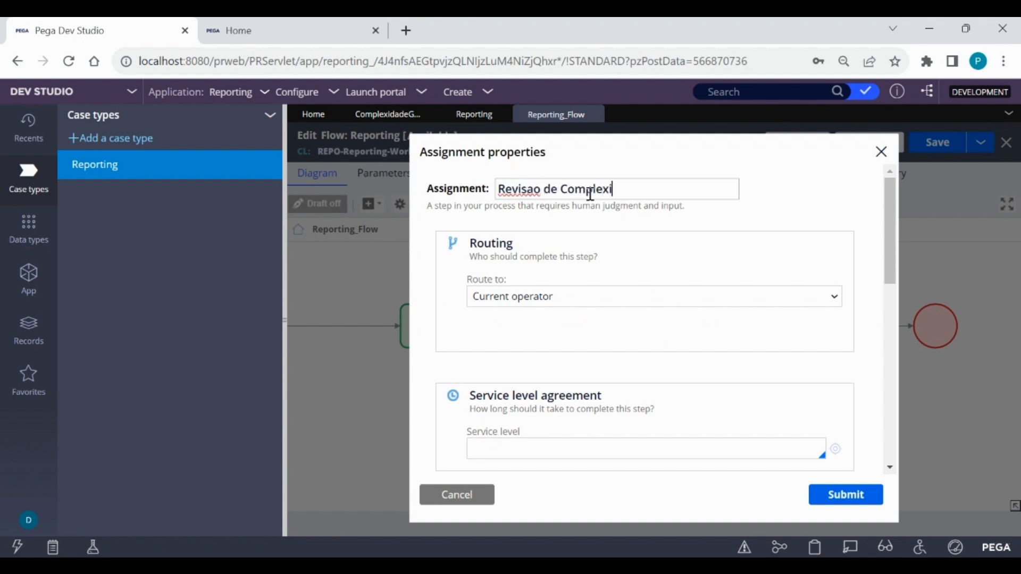
left_click(588, 294)
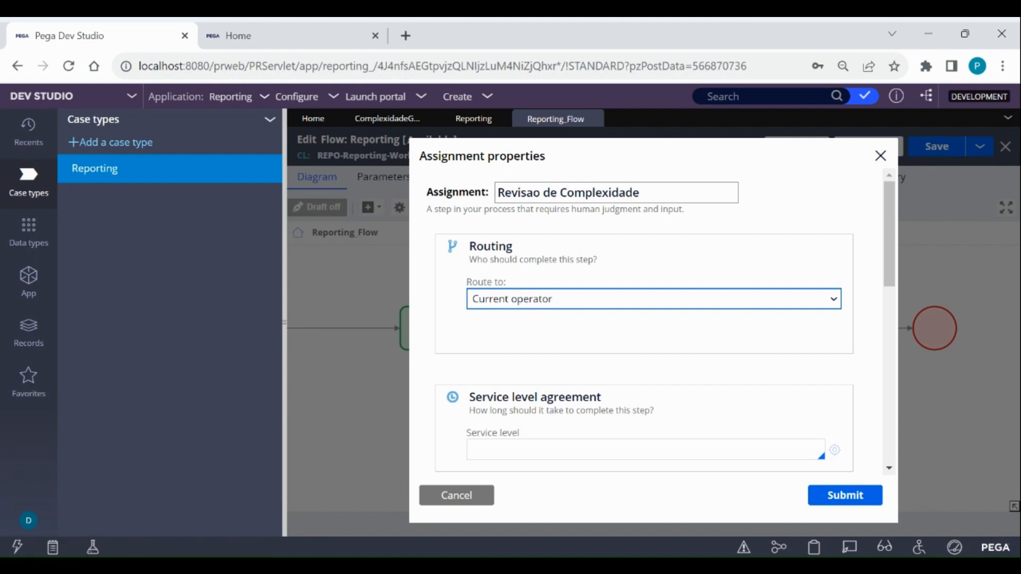
left_click(564, 351)
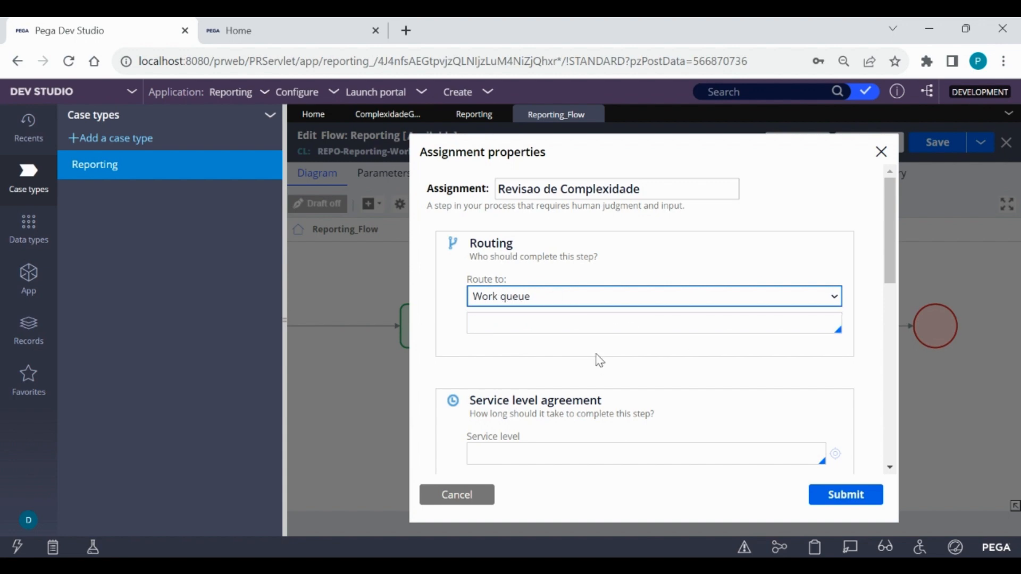
left_click(573, 317)
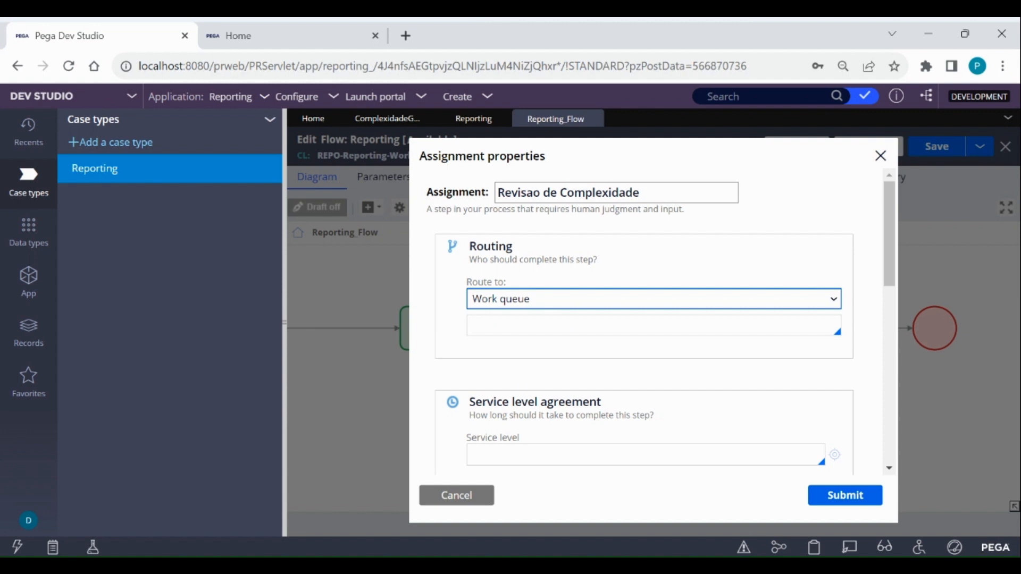
left_click(523, 372)
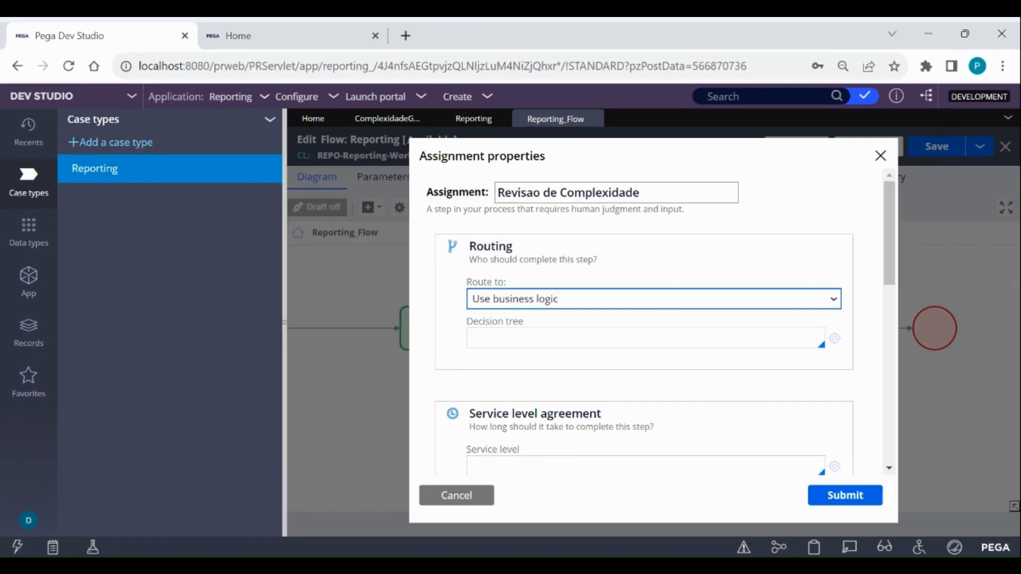
Step: Set the assignment's routing to Custom with Work queue as the assignment type
left_click(532, 360)
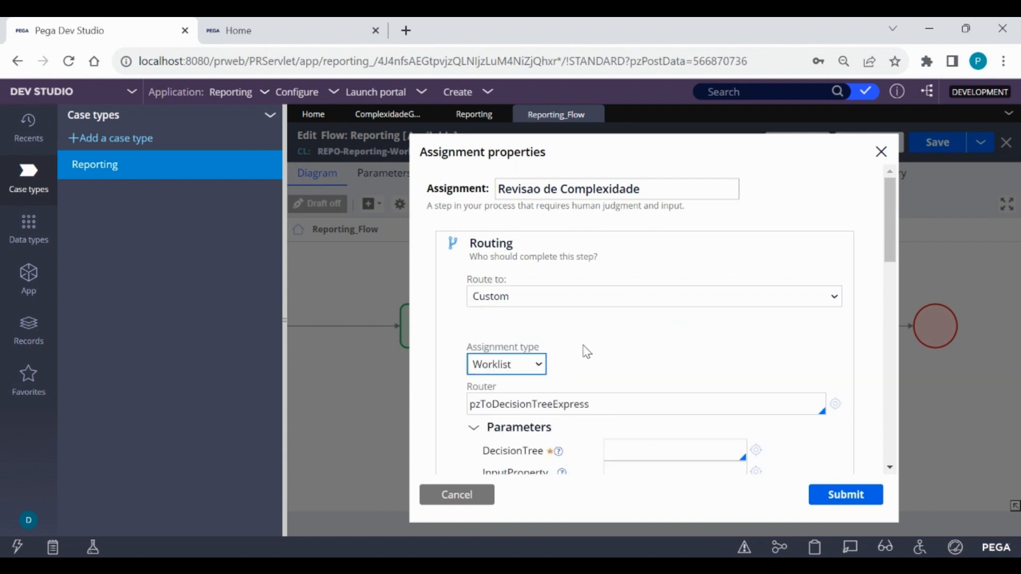
scroll(586, 350, "down", 2)
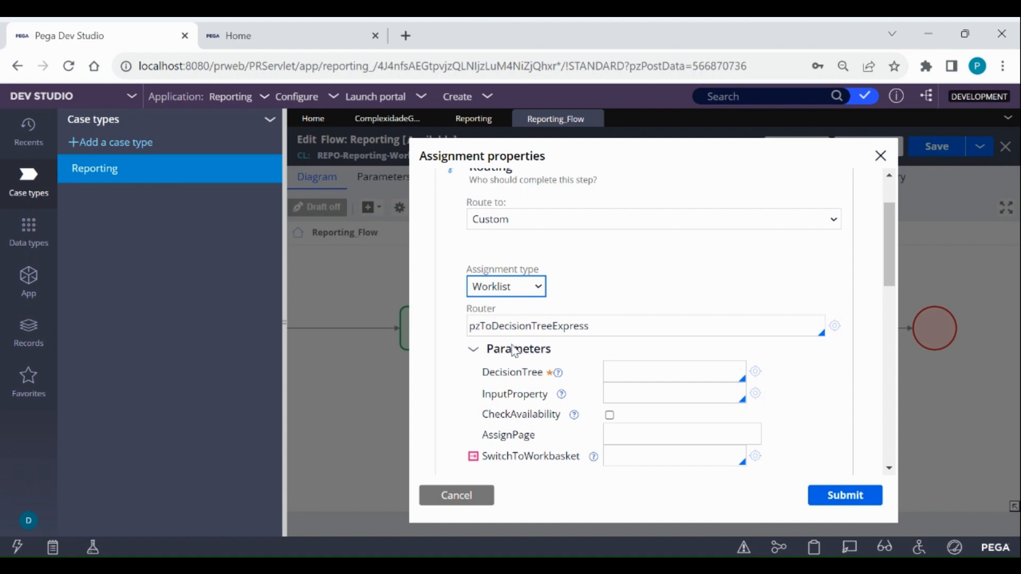
key("Down")
Step: Replace the custom routing's router with ToDecisionTable
left_click_drag(615, 326, 468, 326)
key("BackSpace")
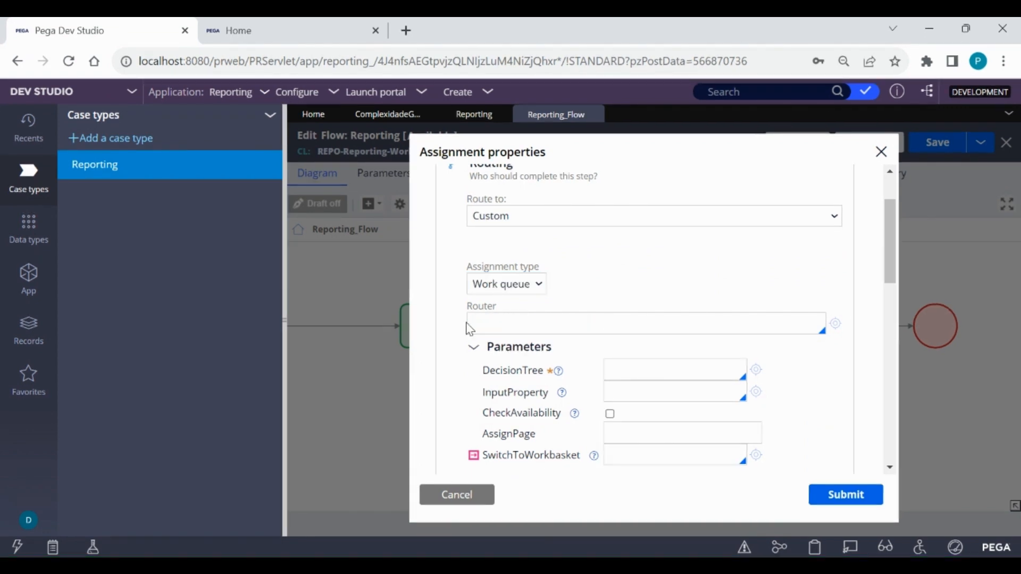
key("Down")
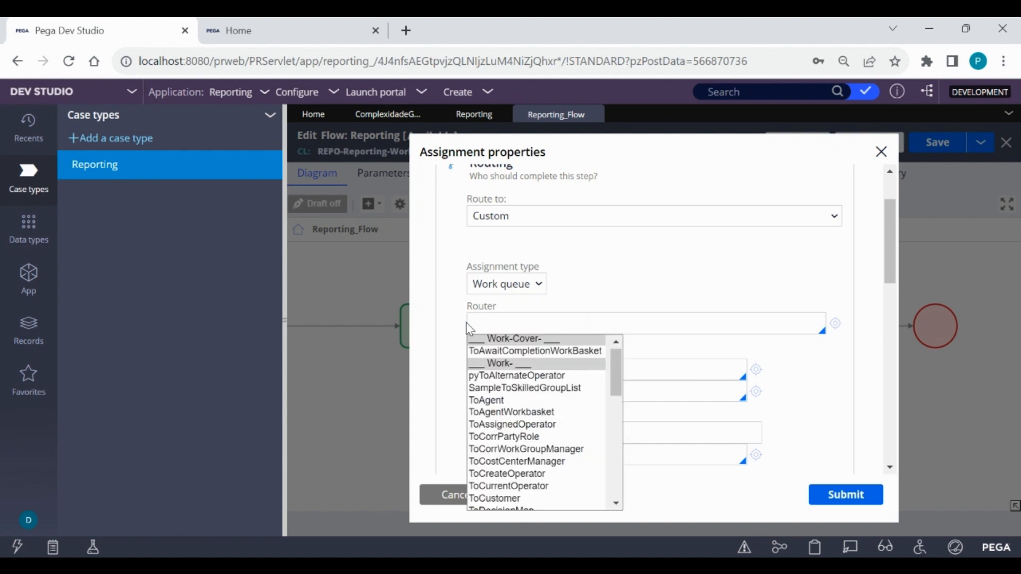
type("Deic")
type("cision")
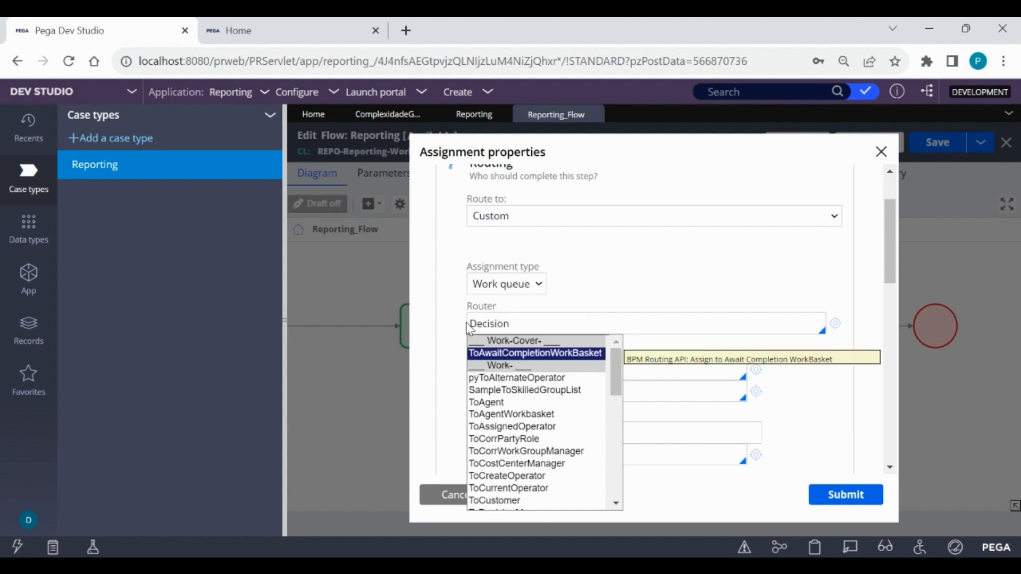
key("Down")
key("Down")
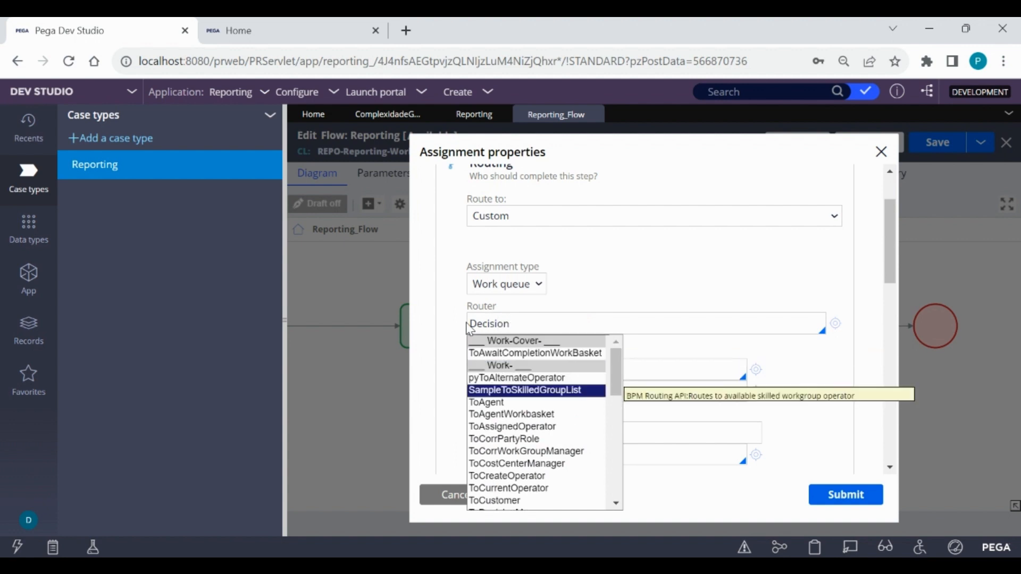
key("Down")
key("Down")
key("Down")
key("Down")
key("Down")
key("Down")
key("Down")
key("Down")
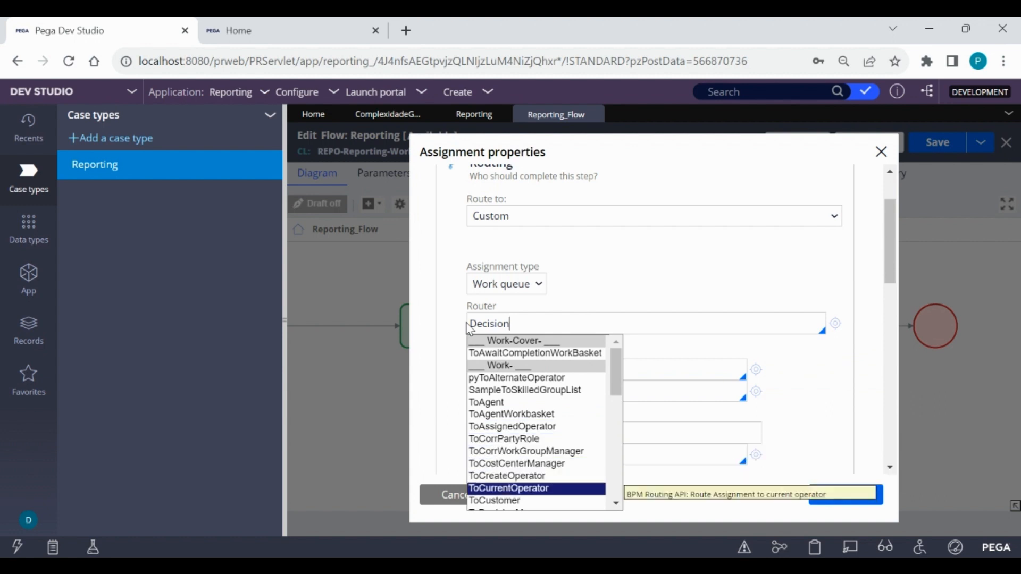
key("Down")
key("Down")
key("Down")
key("Down")
key("Down")
key("Up")
key("Up")
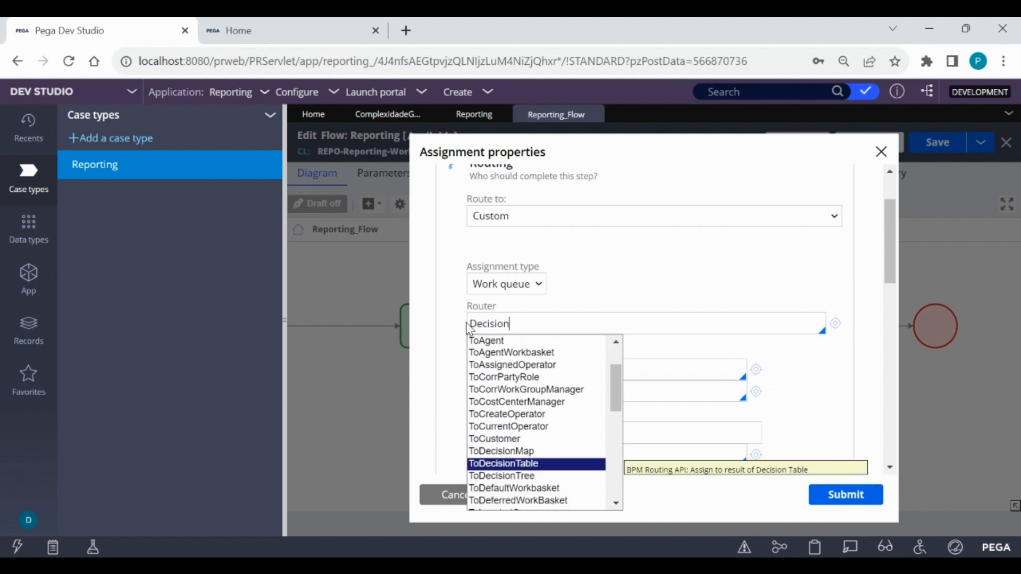
key("Return")
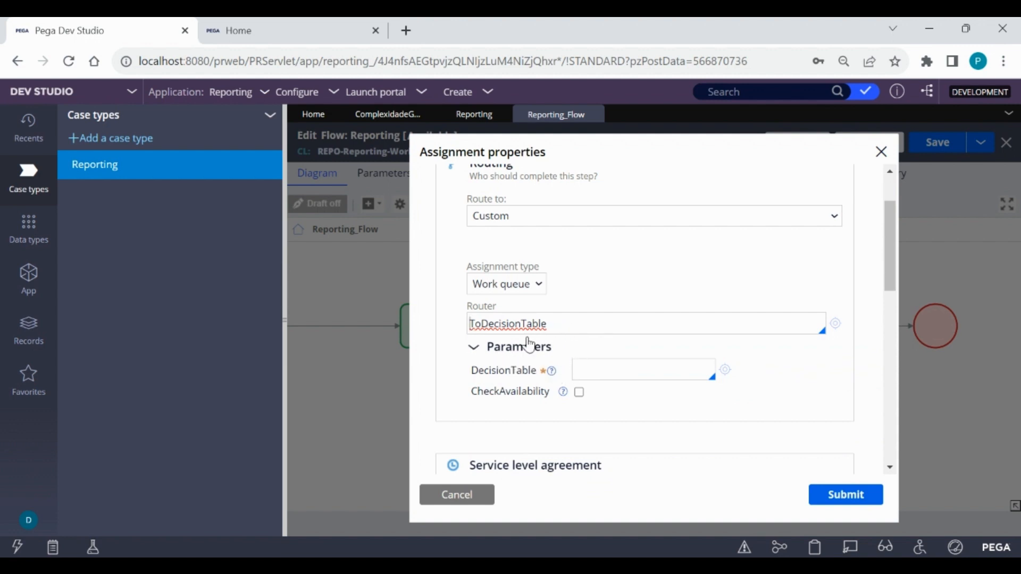
Step: Enter Roteamento as the router's DecisionTable parameter
left_click(608, 370)
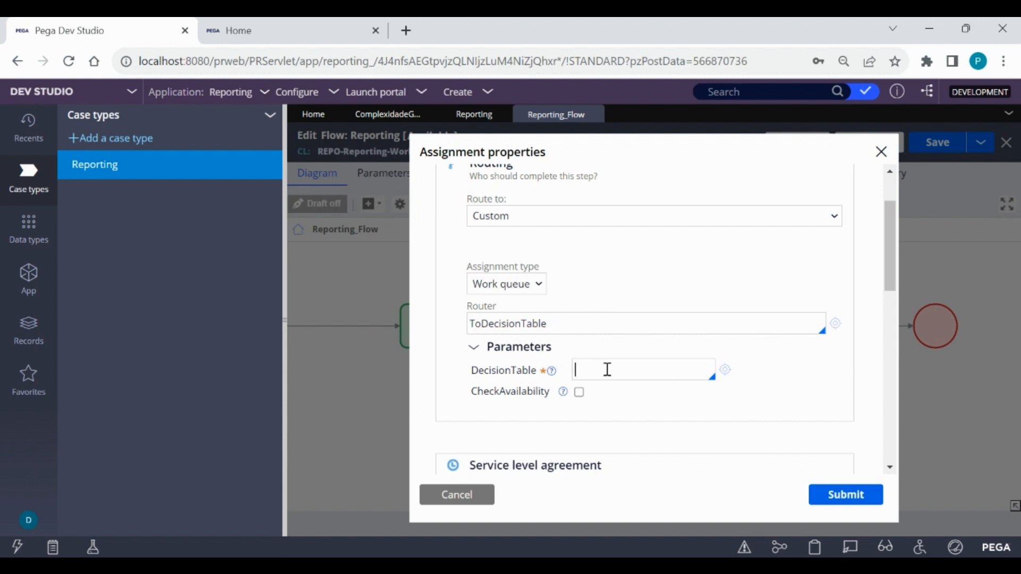
type("Roteamento")
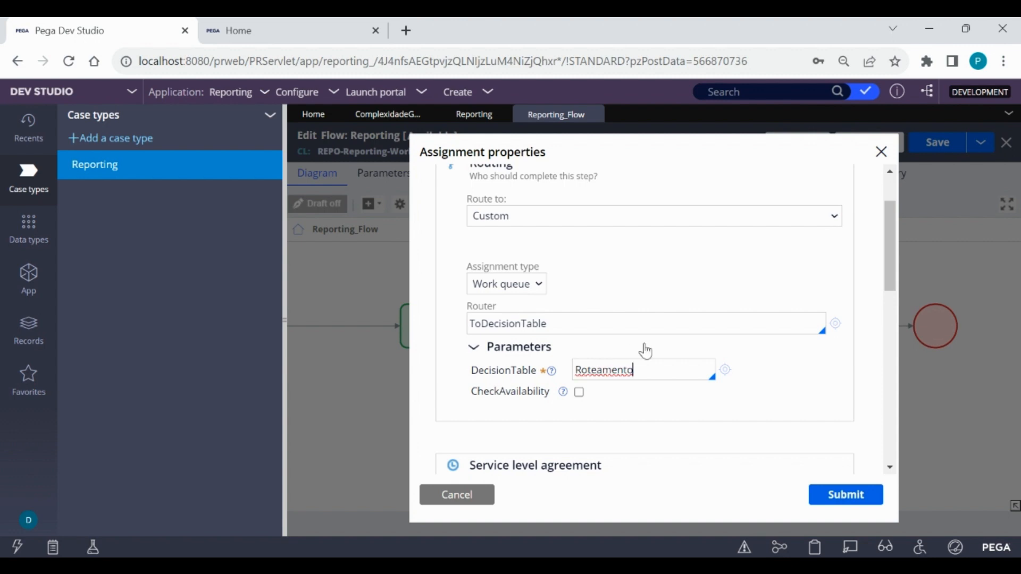
scroll(645, 346, "up", 2)
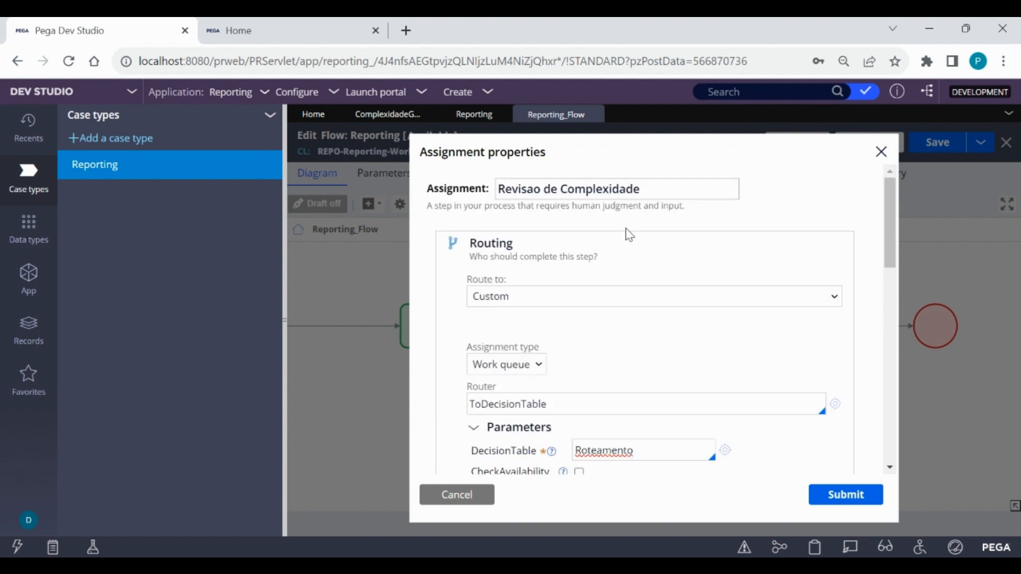
Step: Complete the router's DecisionTable parameter as RoteamentoRevisaoComplexidade and create that decision table in REPO-Reporting-Work-Reporting
scroll(668, 280, "down", 5)
scroll(667, 292, "up", 3)
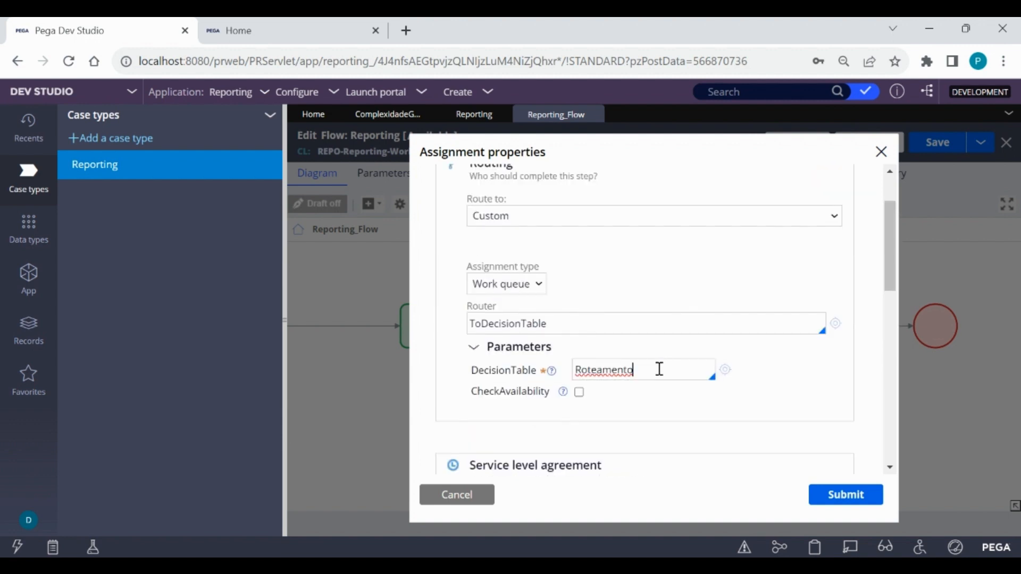
type("evisaoComplexidade")
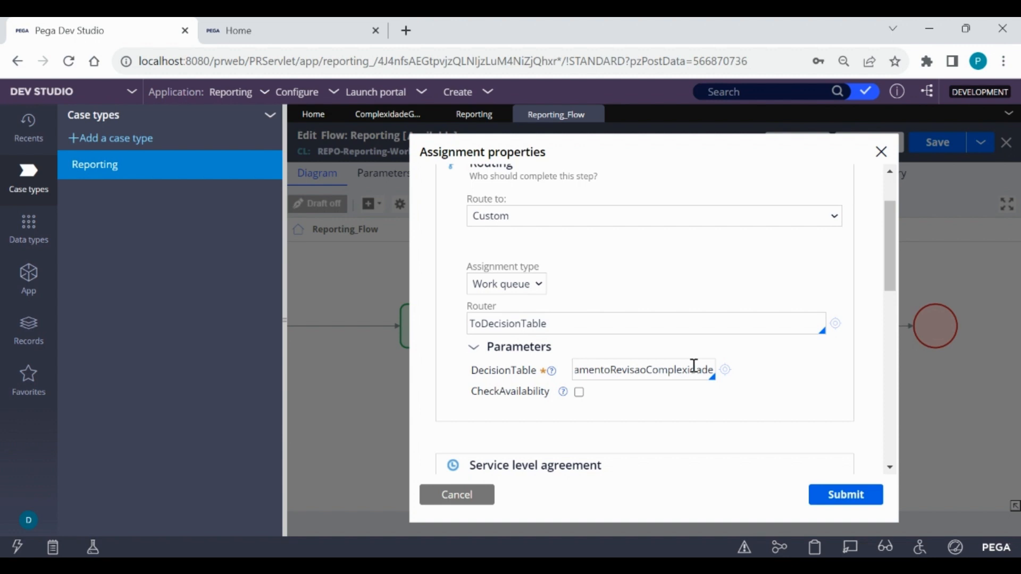
left_click(725, 371)
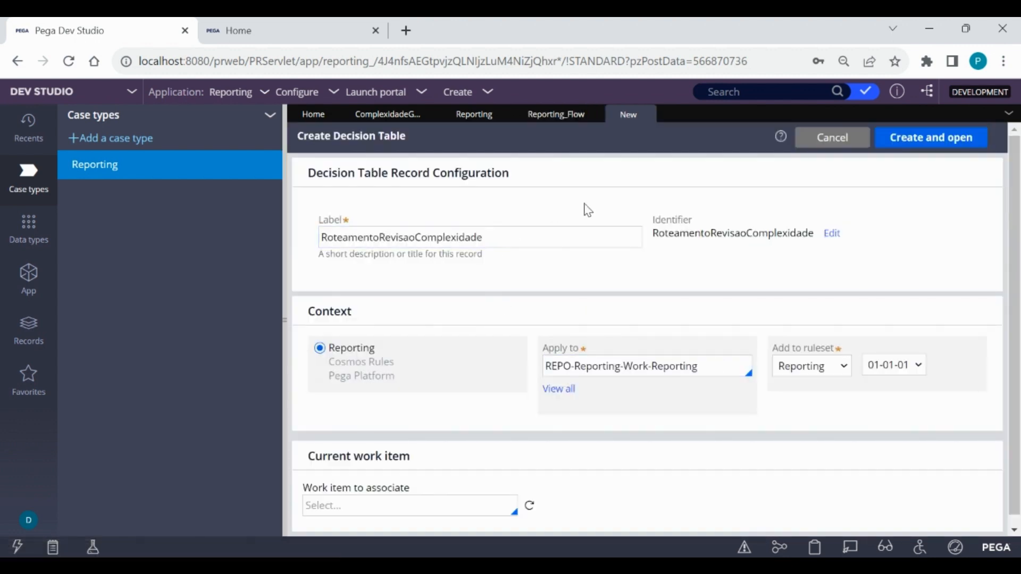
left_click(945, 140)
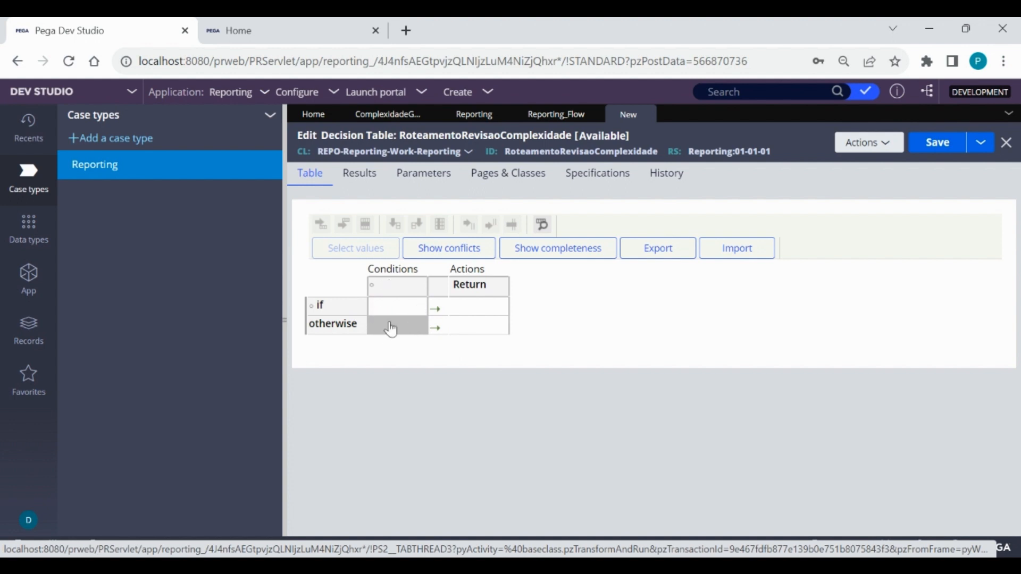
Step: Set the decision table's condition column to the .ComplexidadeGeral property, with ComplexidadeGeral as label and the = operator
left_click(393, 287)
left_click(406, 222)
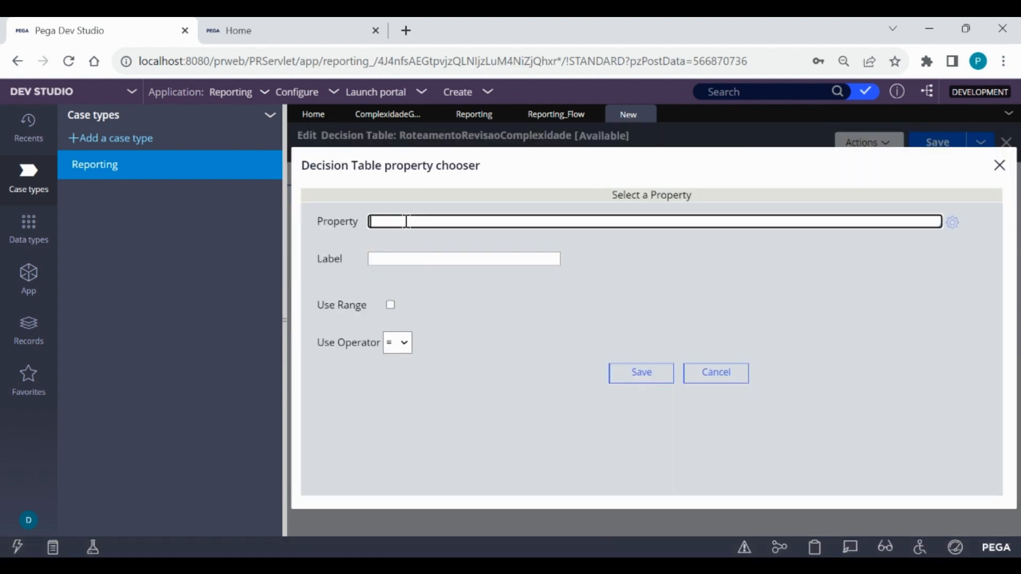
type(".ComplexidadeGeral")
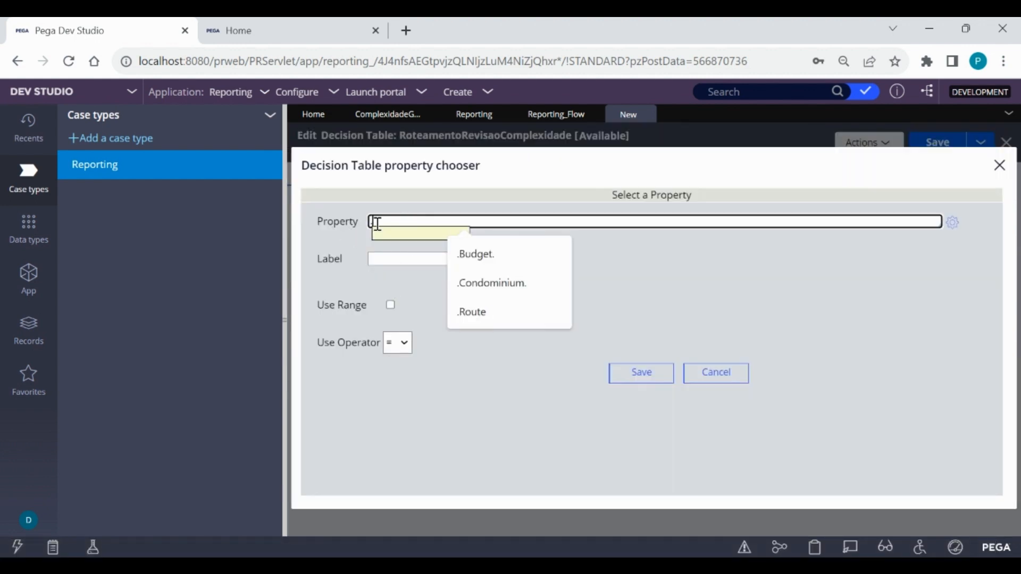
key("Return")
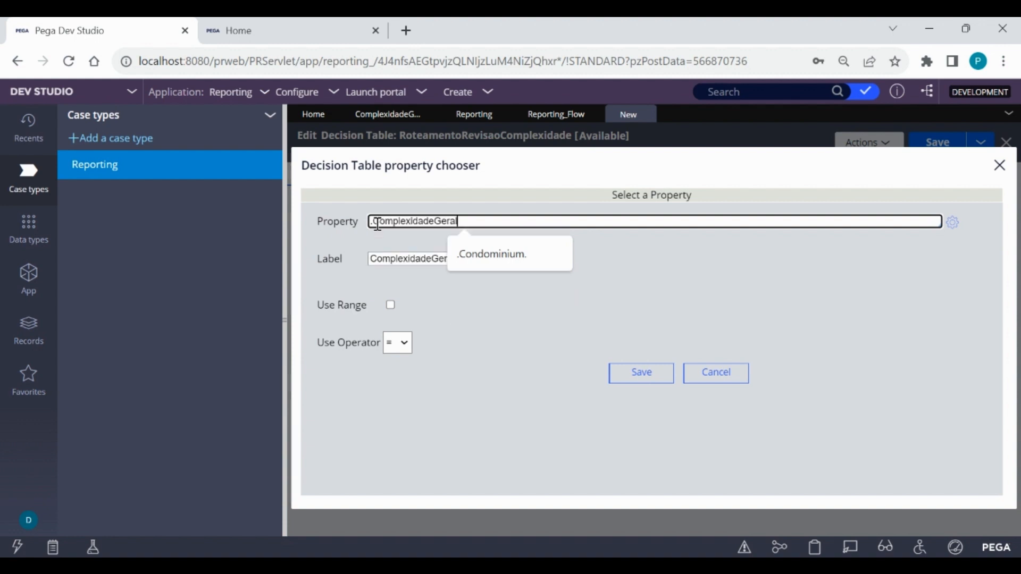
left_click(473, 310)
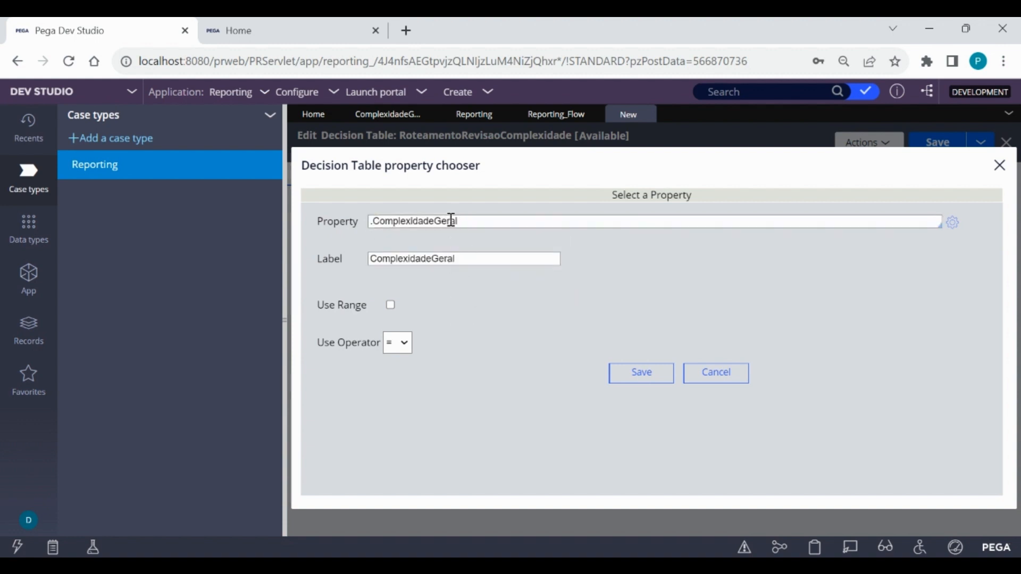
left_click(626, 375)
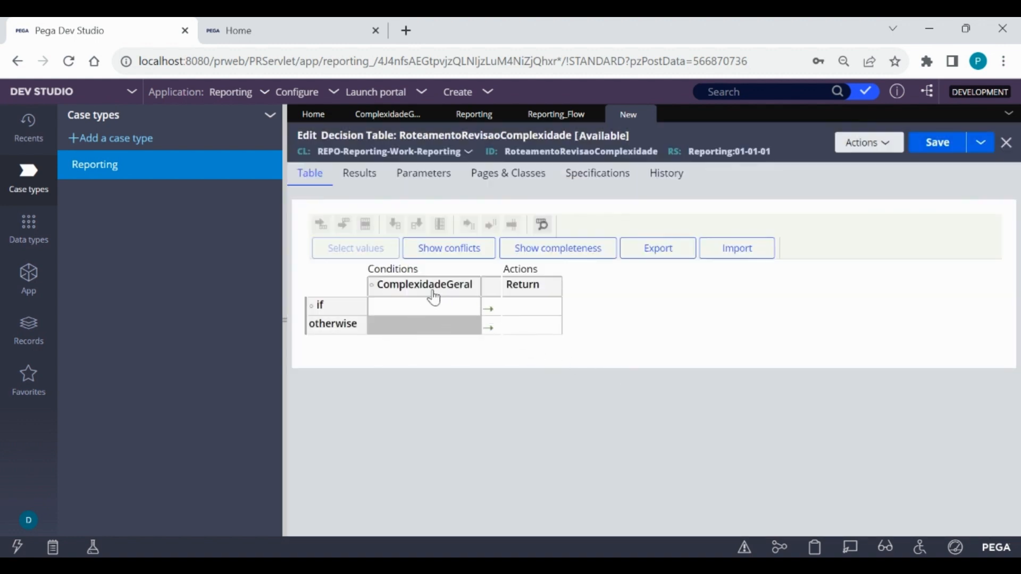
Step: Check the standard and prompt values in the ComplexidadeGeral property's prompt list
left_click(424, 308)
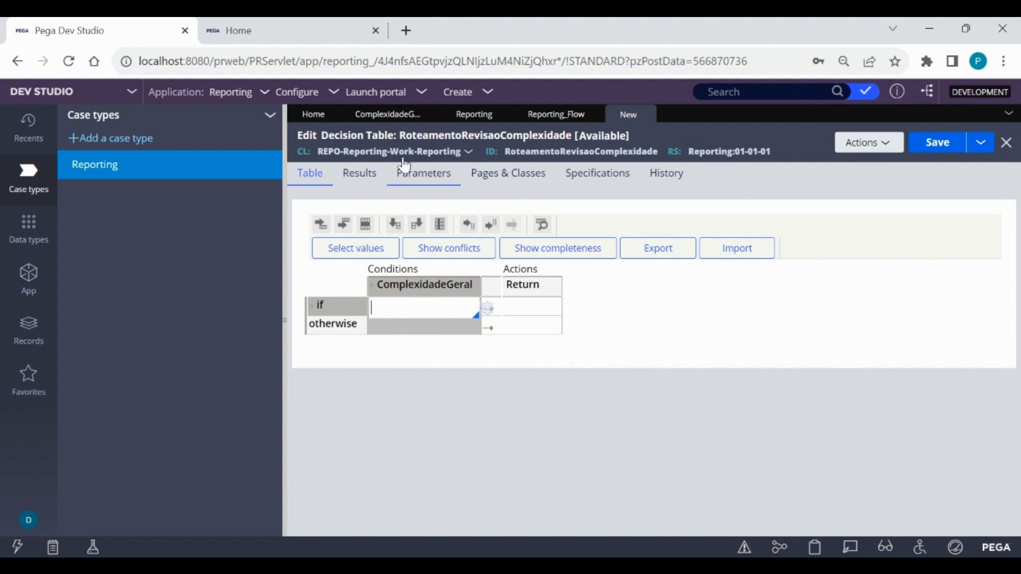
left_click(415, 113)
scroll(441, 339, "down", 2)
scroll(440, 338, "down", 1)
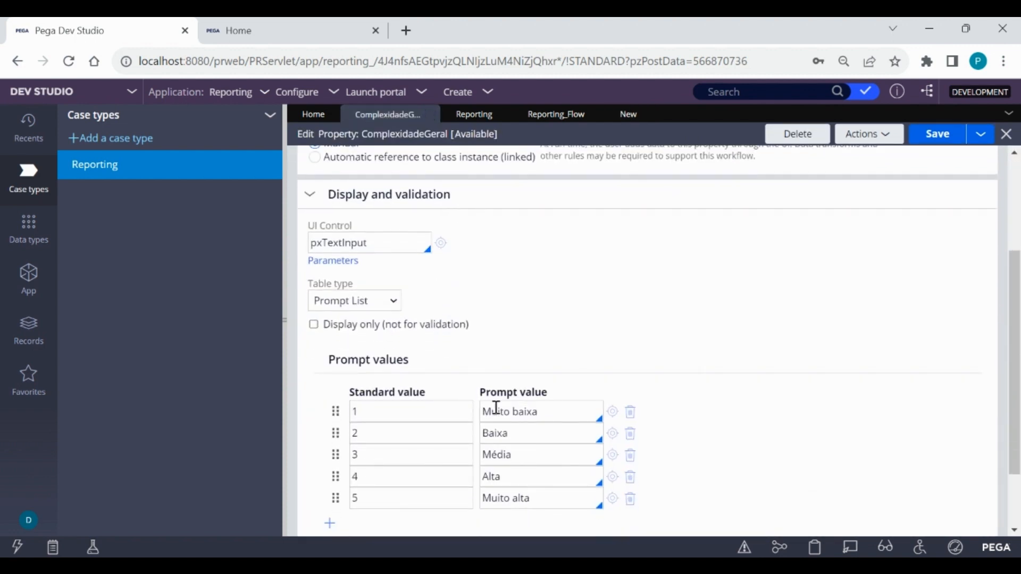
left_click_drag(436, 397, 347, 393)
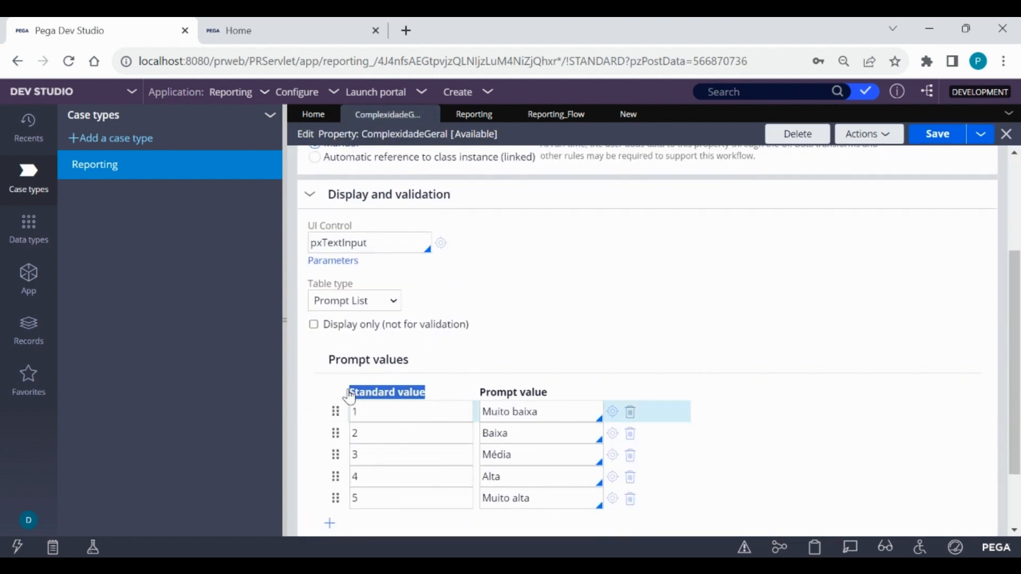
left_click_drag(547, 394, 486, 399)
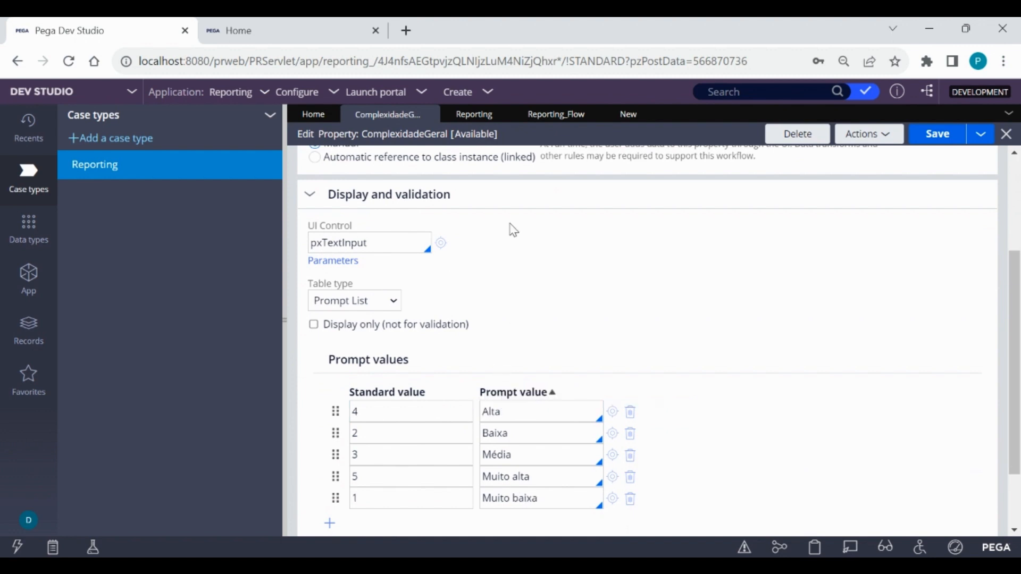
Step: Enter 1 as the first ComplexidadeGeral condition in the decision table and add four else-if rows below it
left_click(625, 116)
left_click(436, 306)
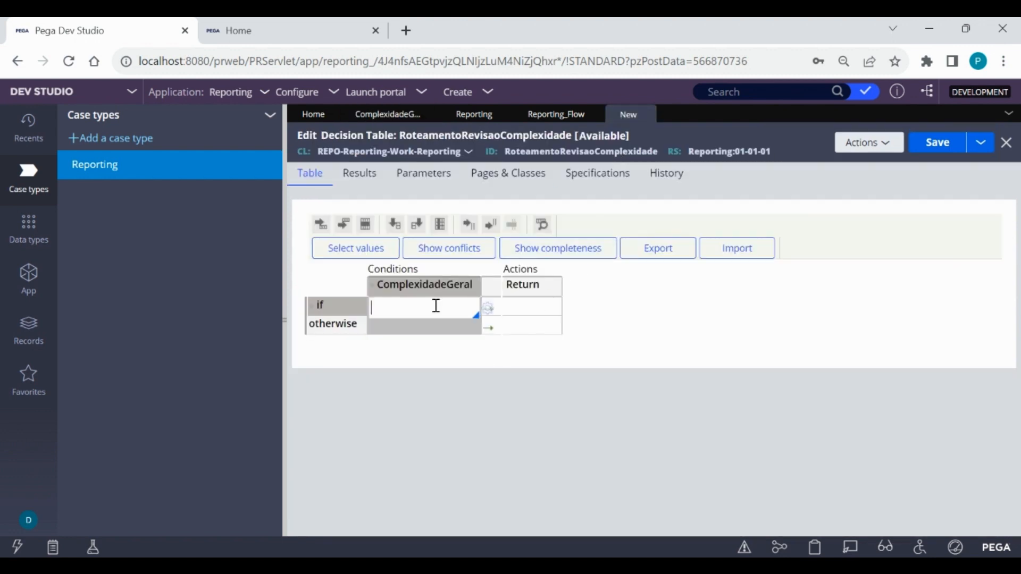
type("1")
left_click(344, 224)
left_click(344, 225)
left_click(344, 225)
left_click(344, 225)
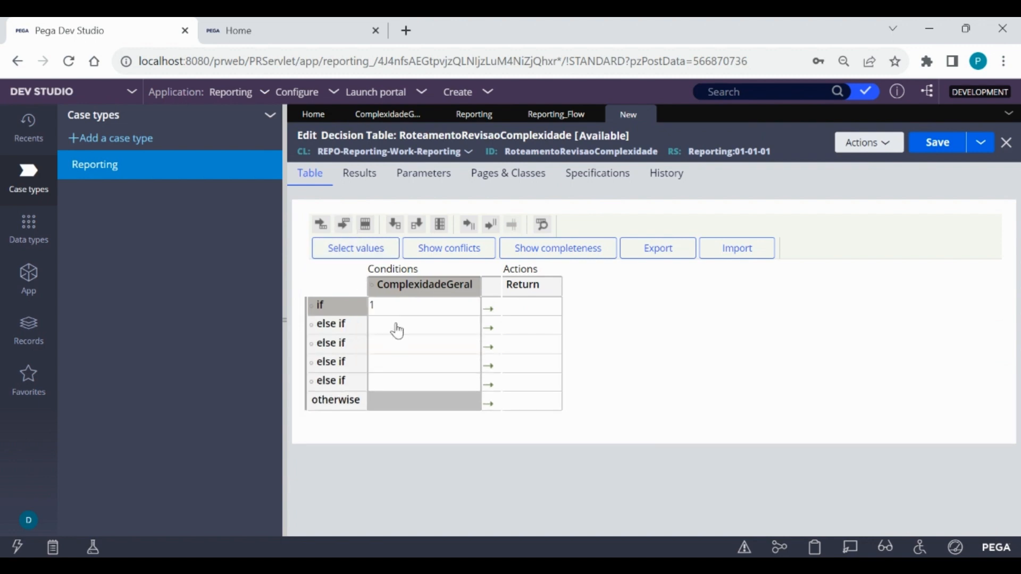
Step: Fill the four else-if conditions of ComplexidadeGeral with 2, 3, 4 and 5
left_click(394, 326)
type("2")
left_click(394, 345)
left_click(397, 362)
left_click(397, 350)
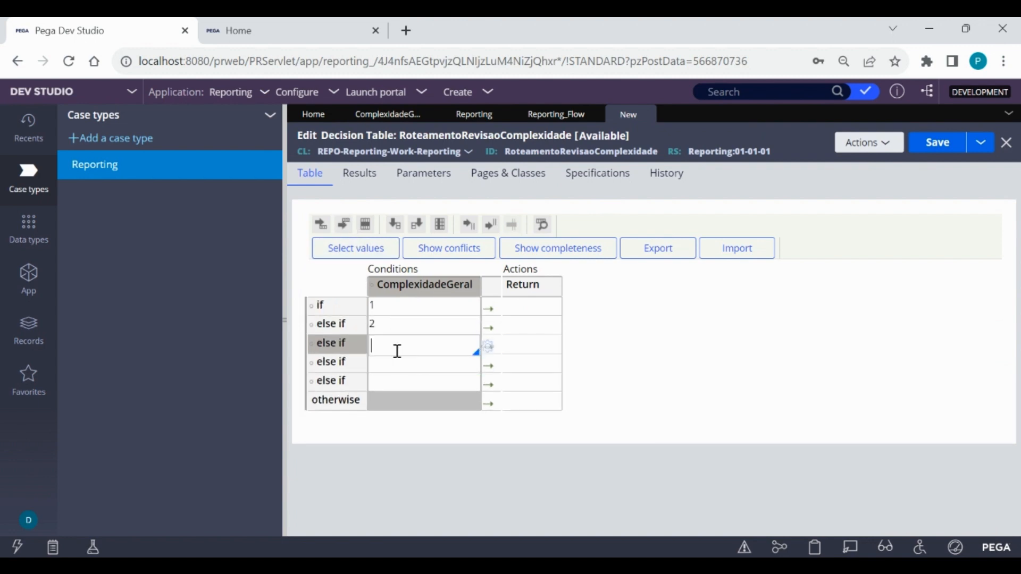
type("3")
left_click(397, 369)
type("4")
left_click(397, 387)
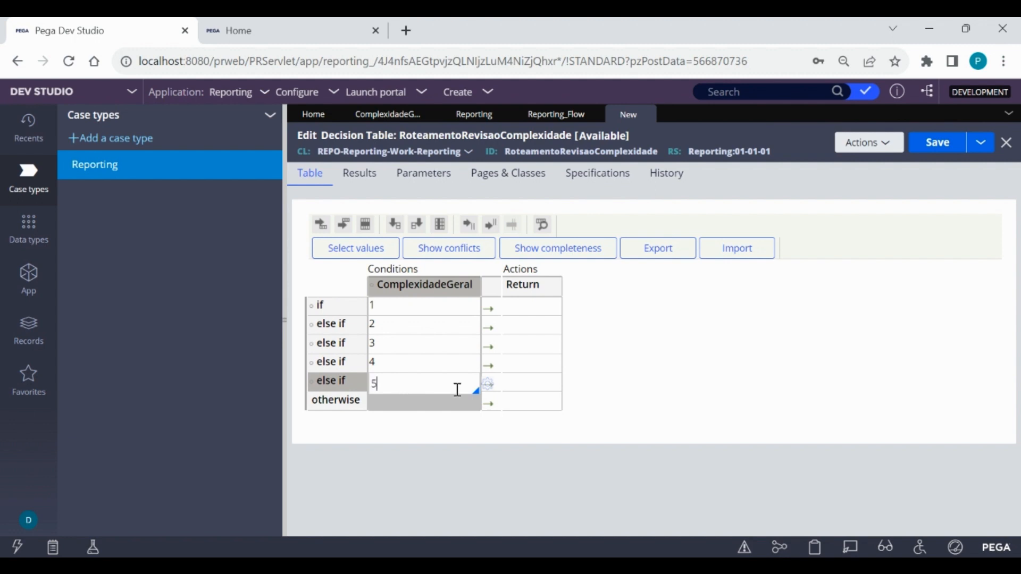
left_click(717, 399)
Step: Set the Return values for conditions 1 to 5 to RevisaoMuitoBaixa, RevisaoBaixa, RevisaoMedia, RevisaoAlta and RevisaoMuitoAlta
left_click(524, 306)
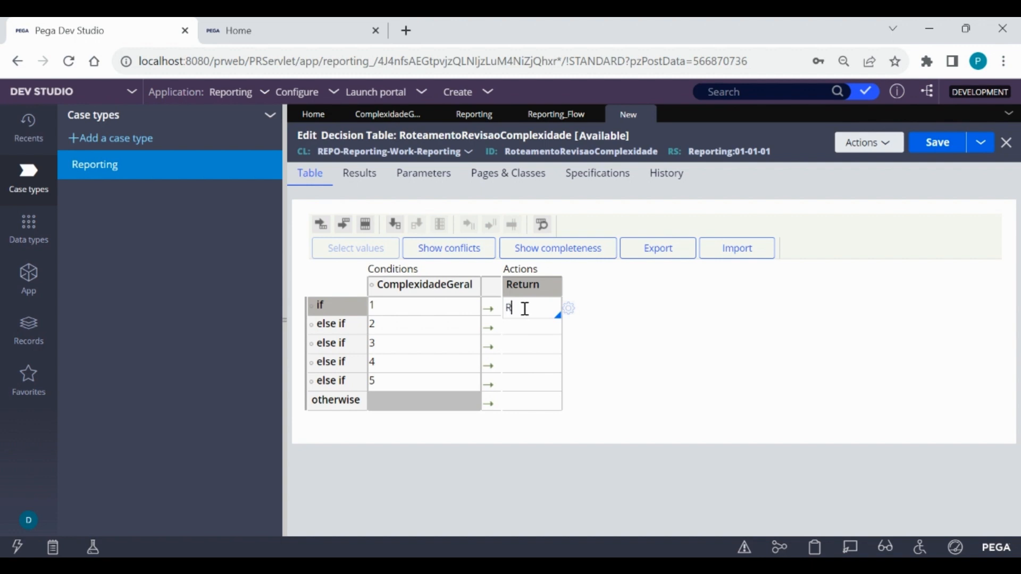
type("RevisaoMuitoBaixa")
left_click(523, 330)
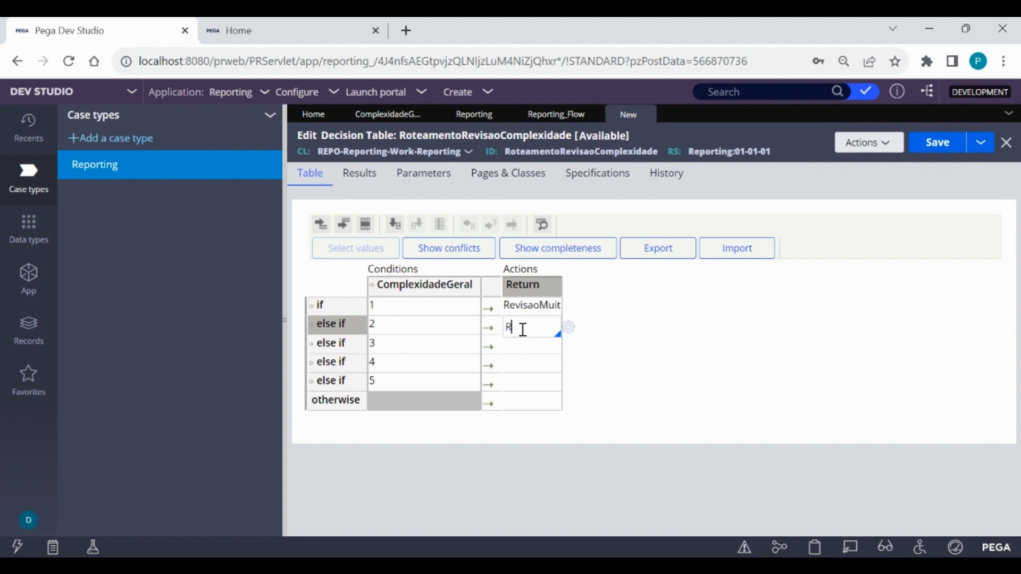
type("RevisaoBaixa")
left_click(530, 346)
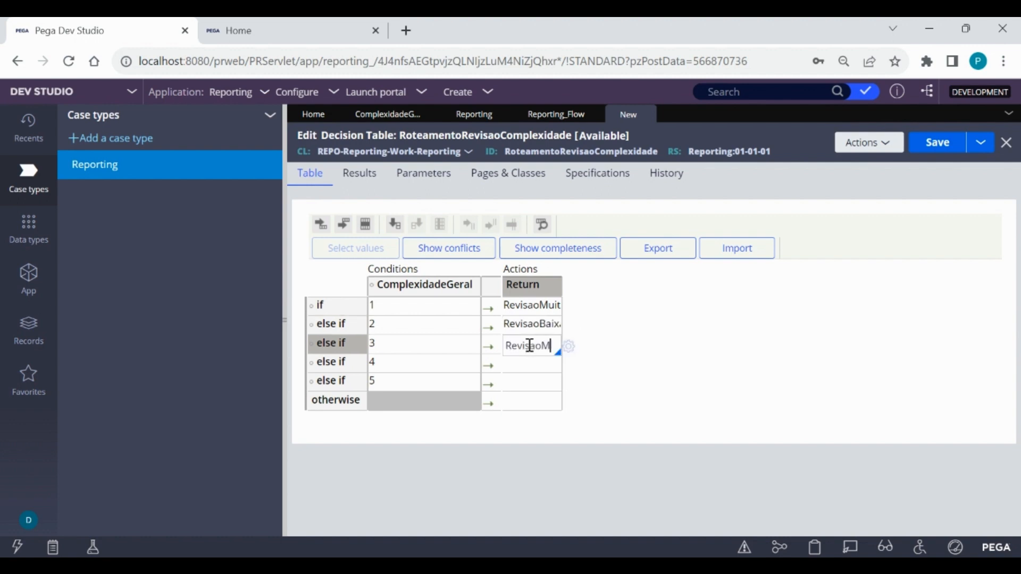
type("RevisaoMedia")
left_click(530, 361)
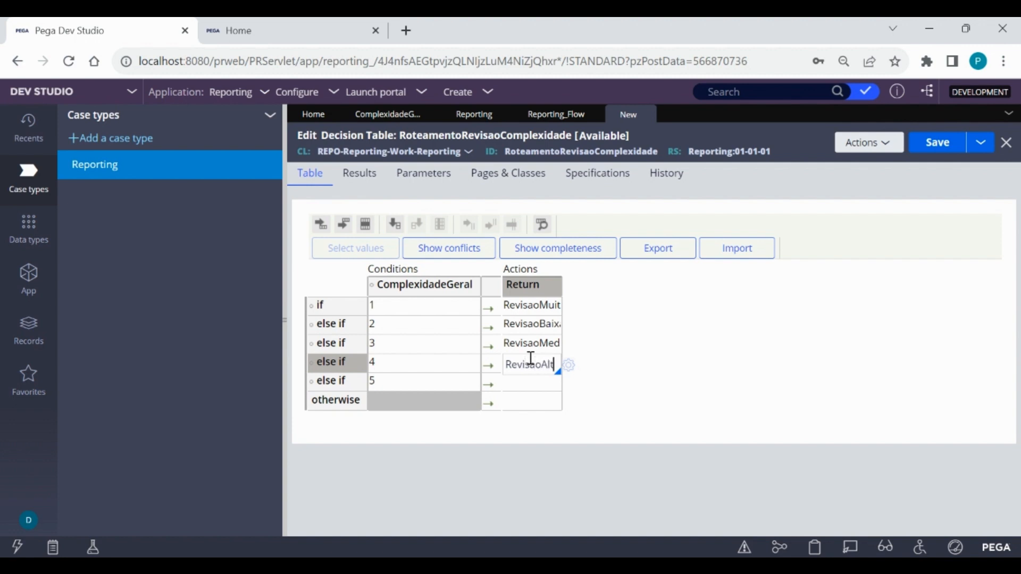
left_click(533, 382)
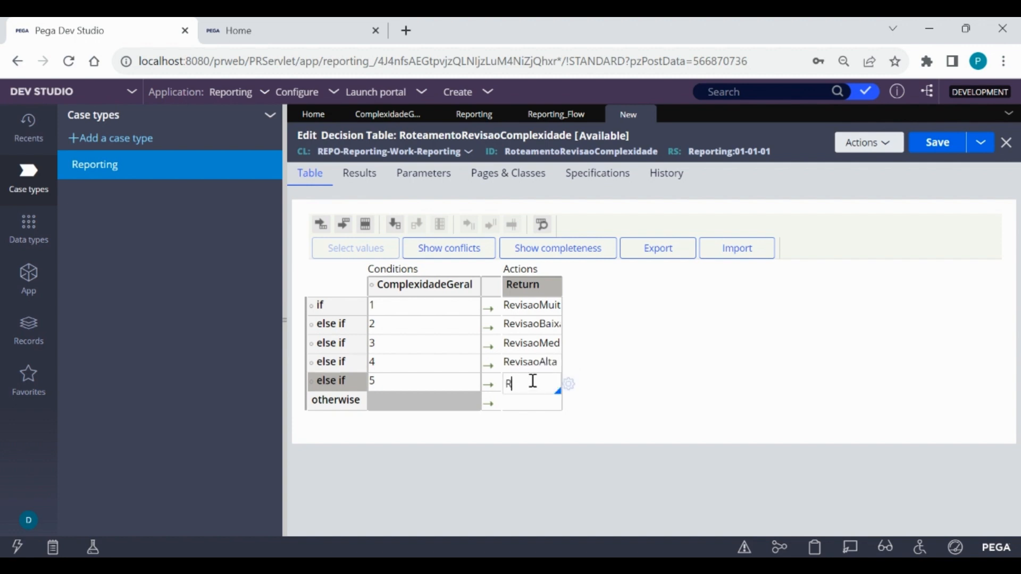
type("RevisaoMuitoAlta")
left_click(596, 374)
Step: Widen the Return column to show the full queue names and save the decision table
left_click_drag(564, 287, 700, 297)
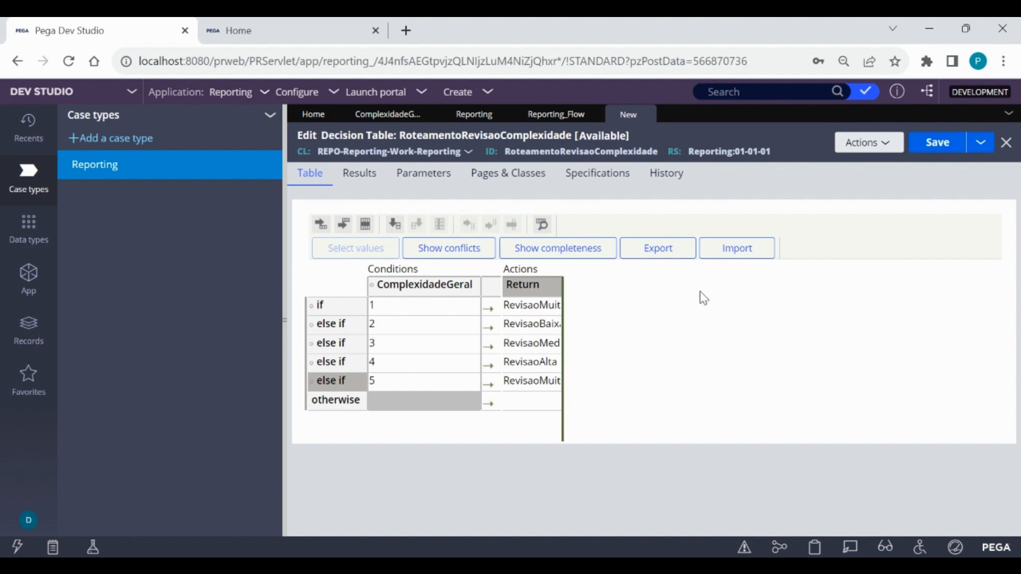
left_click(398, 115)
scroll(532, 319, "up", 5)
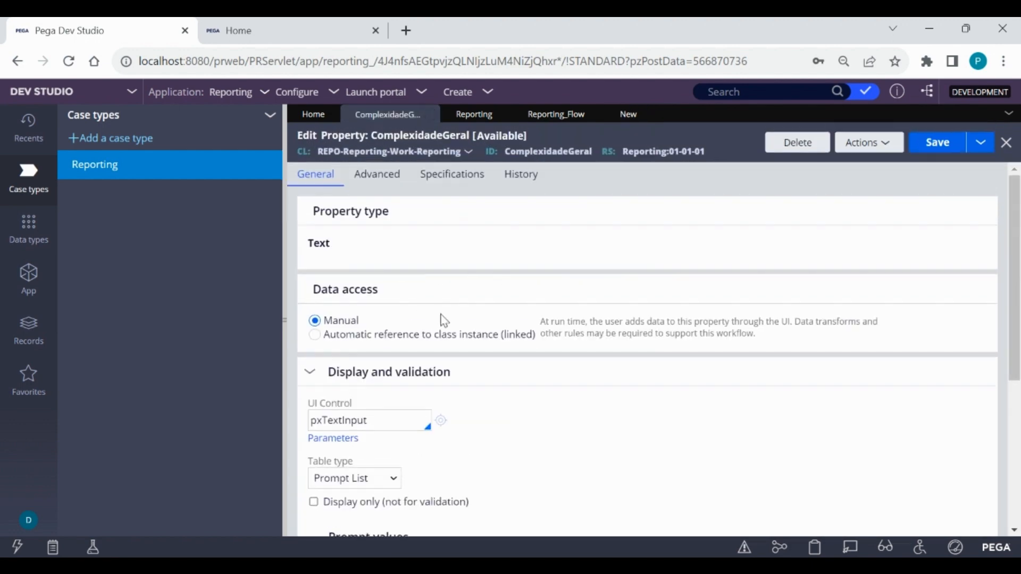
left_click(622, 113)
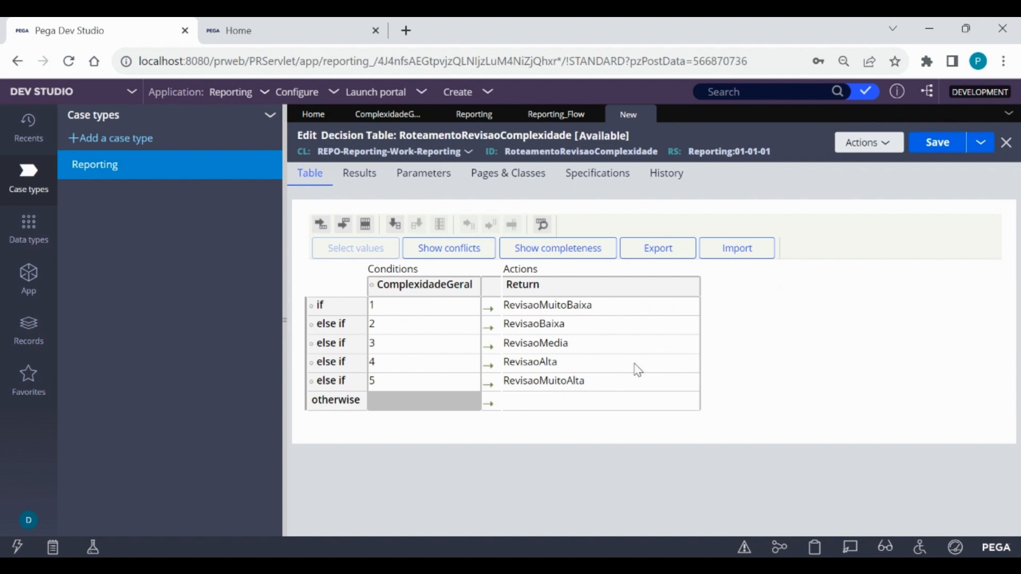
left_click(929, 145)
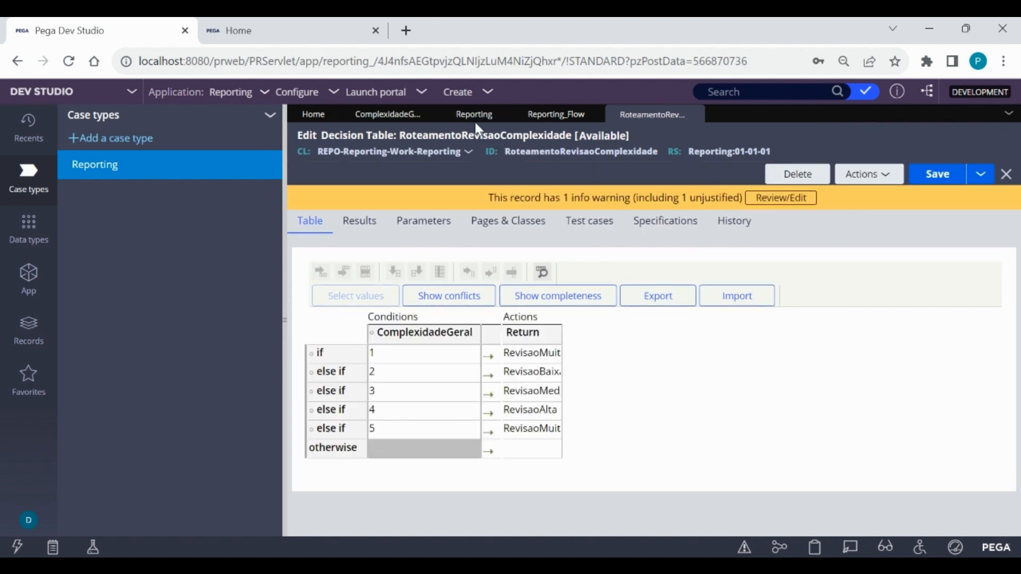
Step: Return to the Reporting flow and submit the Revisao de Complexidade assignment's properties
left_click(475, 120)
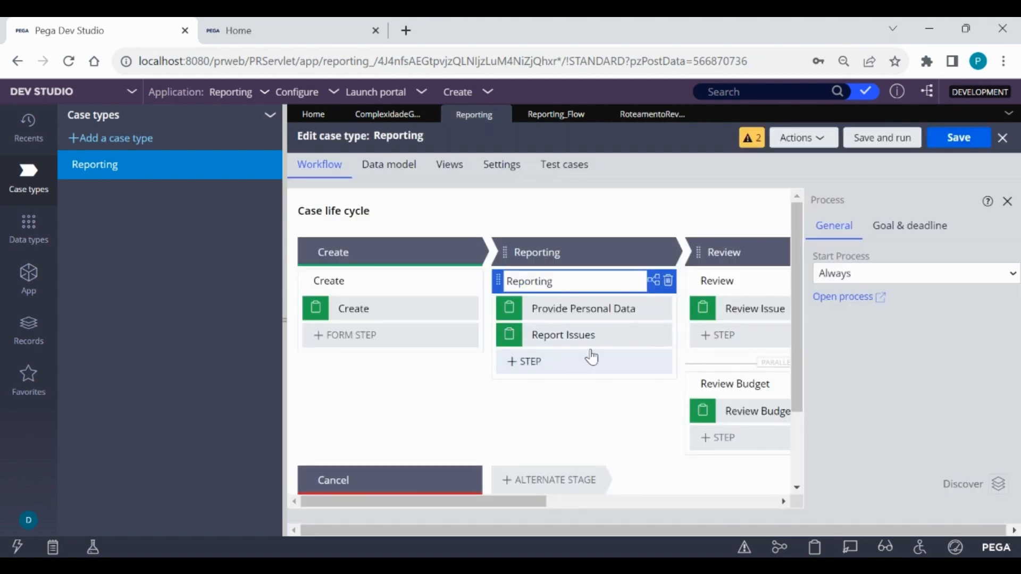
left_click(554, 115)
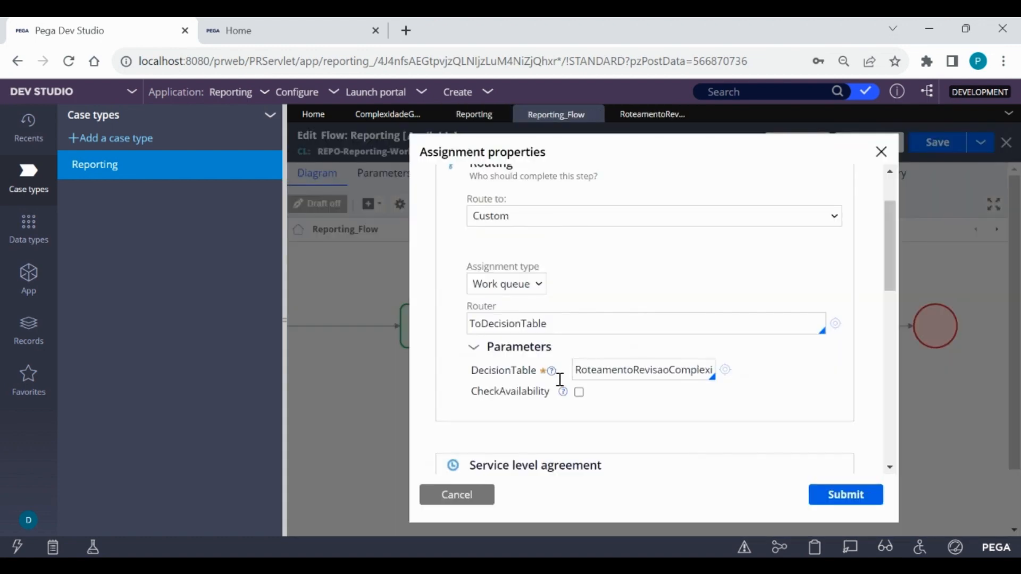
left_click(844, 499)
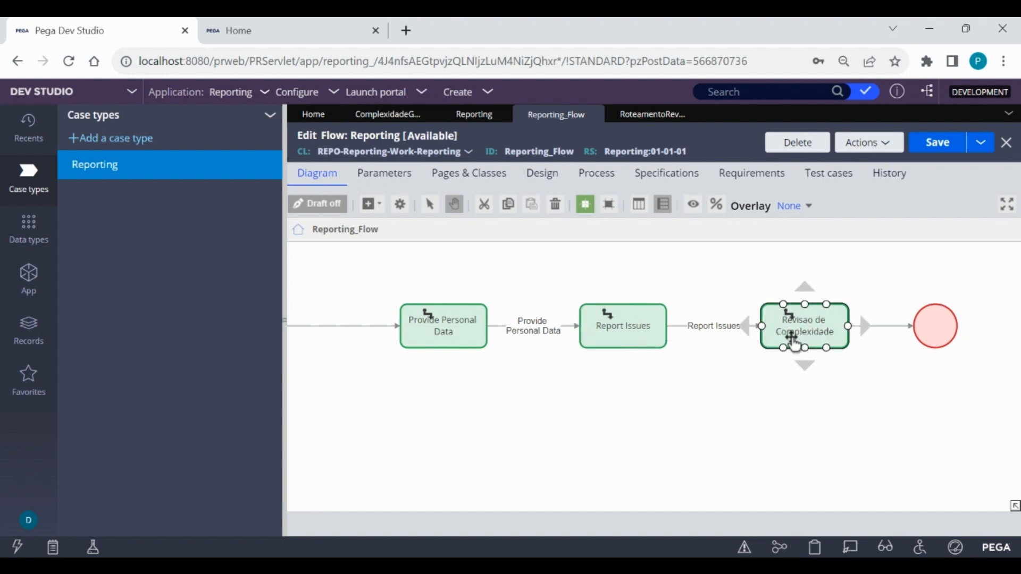
Step: Open the IssueInformation section from the Reporting class's user interface rules
left_click(651, 115)
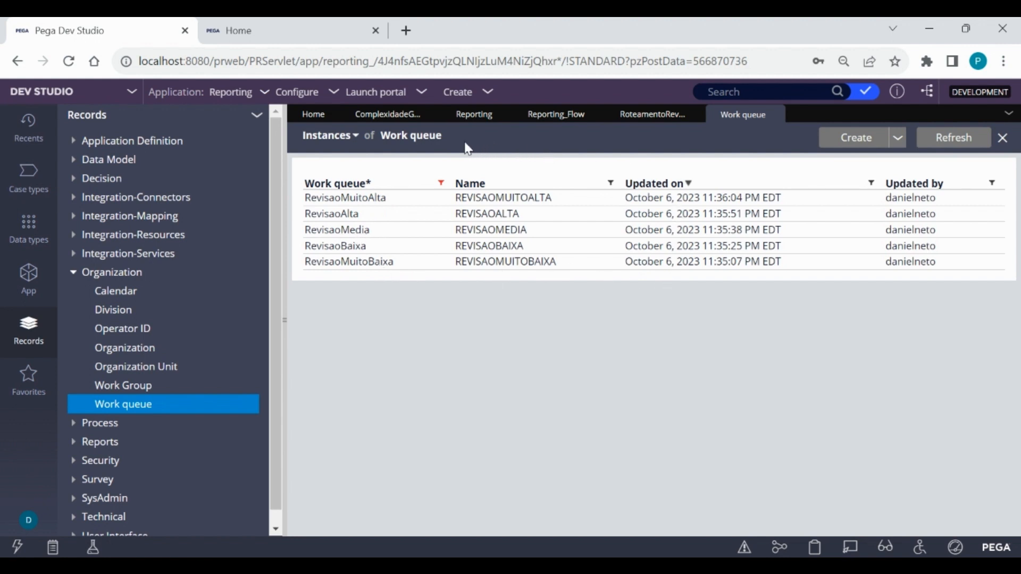
left_click(396, 116)
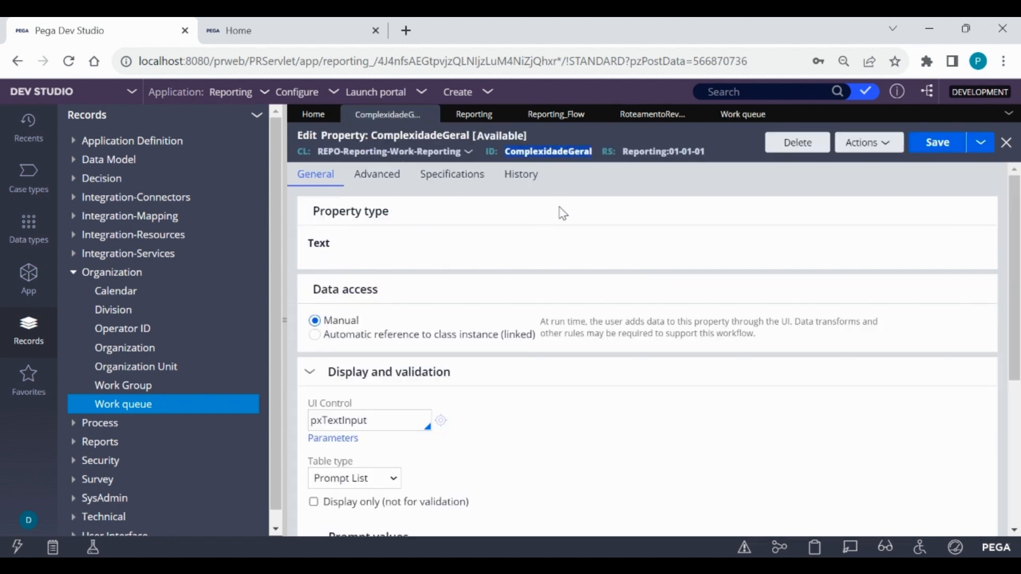
left_click(29, 280)
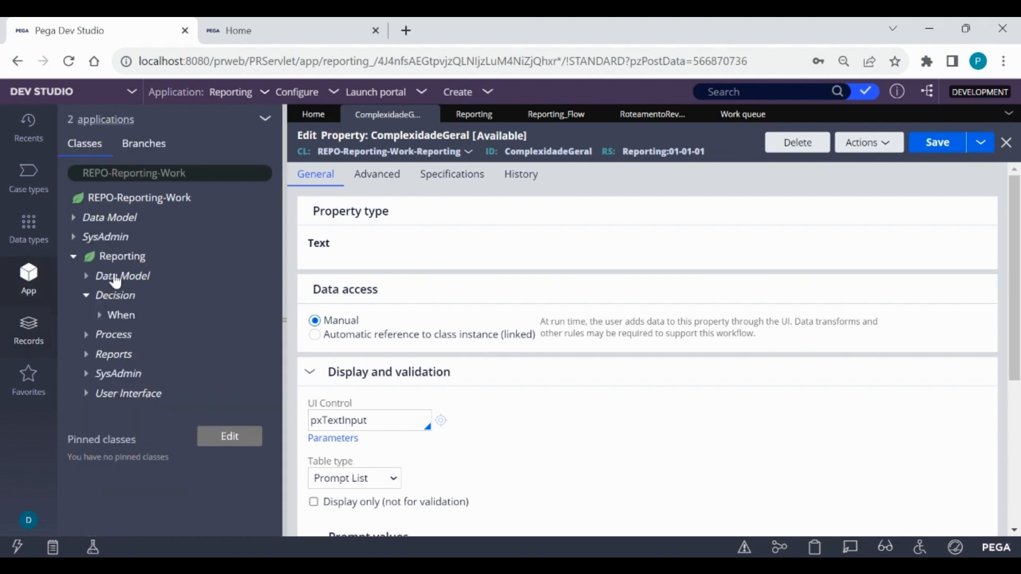
left_click(128, 393)
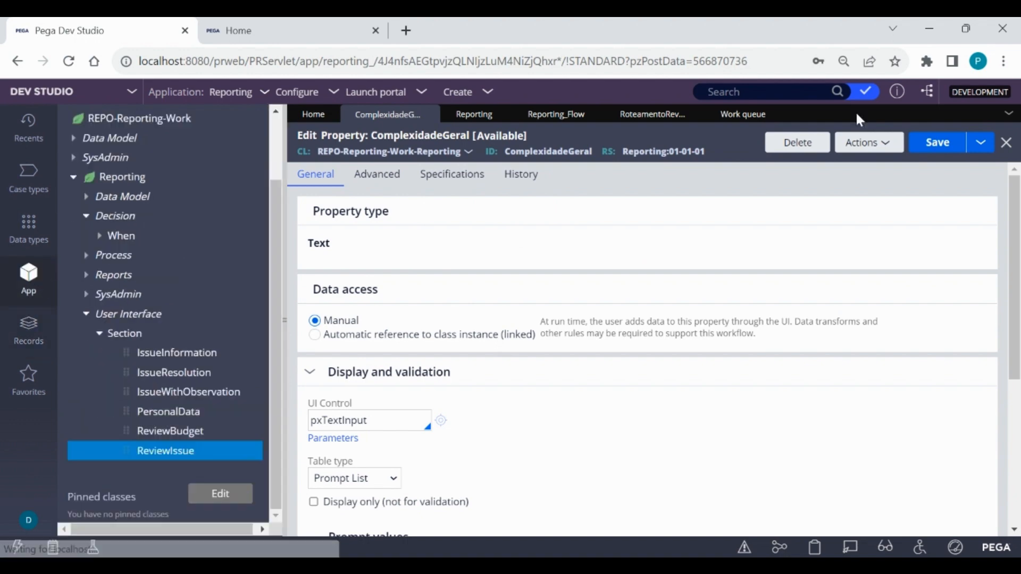
left_click(199, 354)
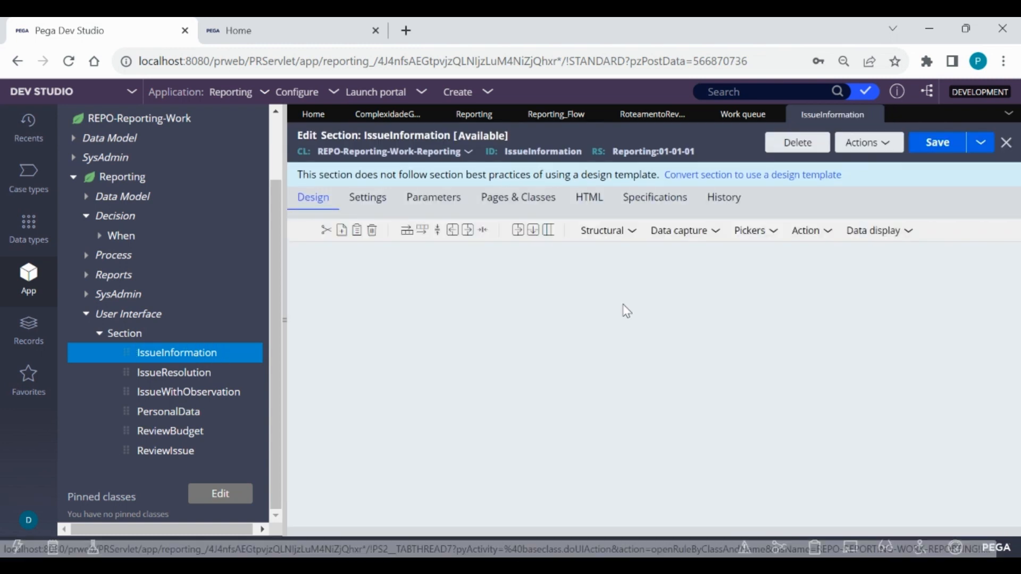
scroll(664, 341, "down", 1)
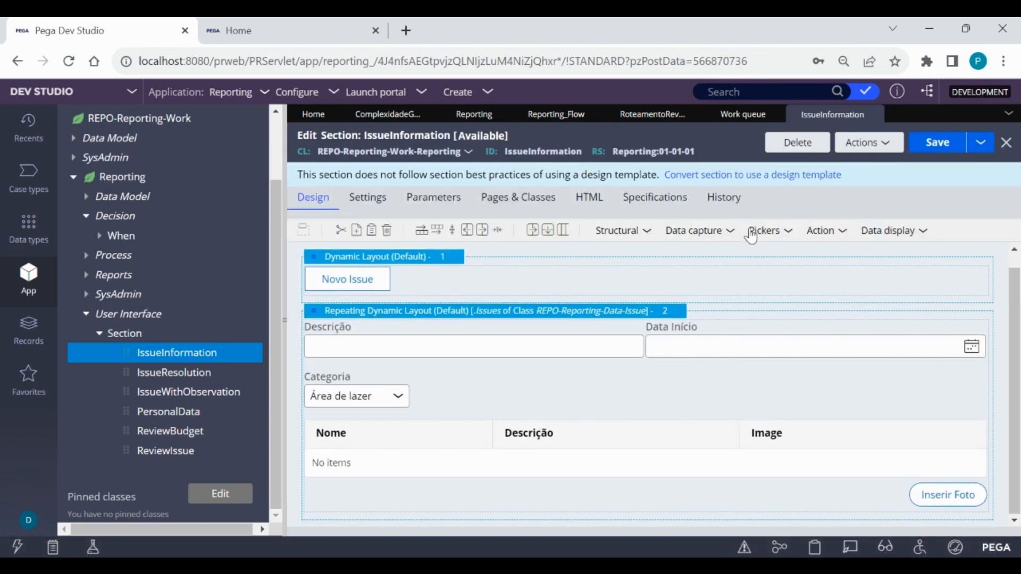
Step: Add a dynamic layout below the Issues repeating layout, place a Dropdown control in it and save the section
left_click(771, 230)
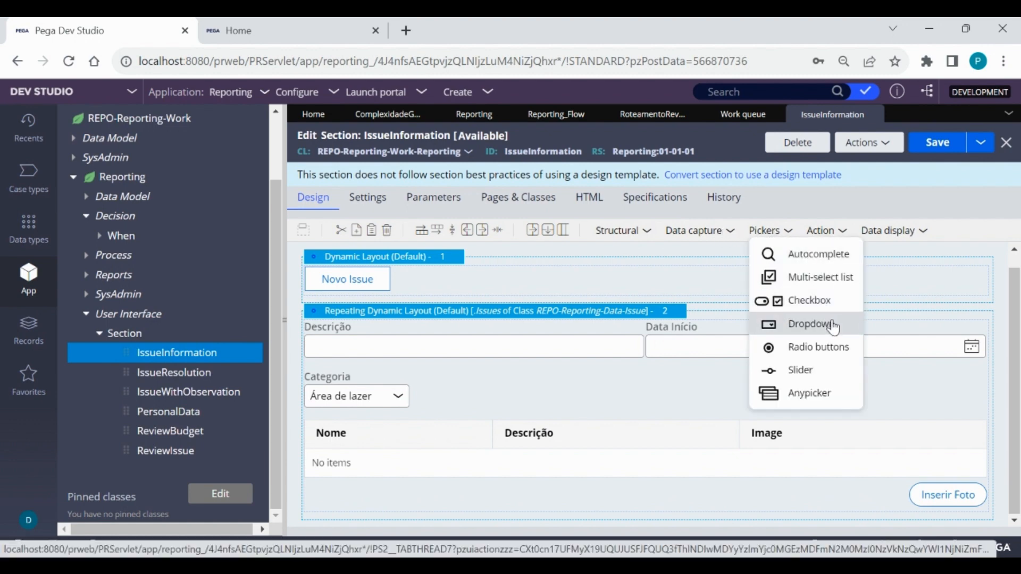
left_click_drag(833, 327, 869, 514)
left_click(631, 236)
scroll(816, 372, "down", 1)
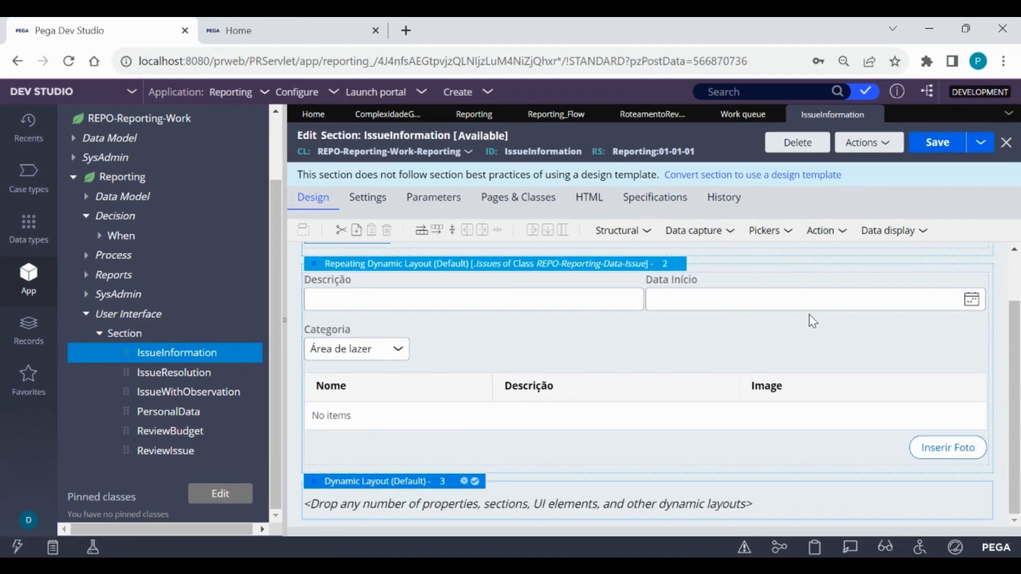
left_click(770, 230)
left_click_drag(791, 326, 566, 500)
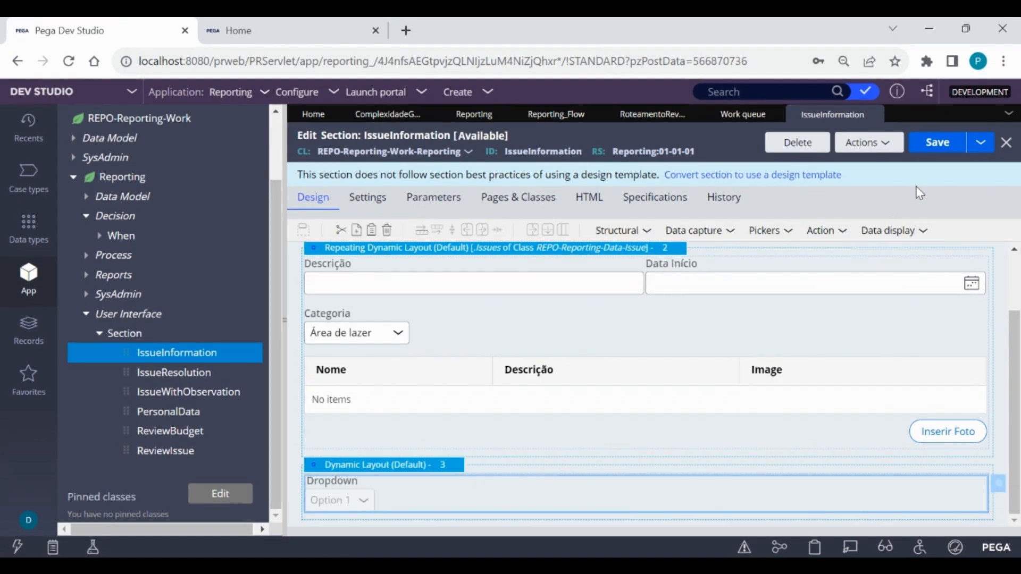
left_click(936, 142)
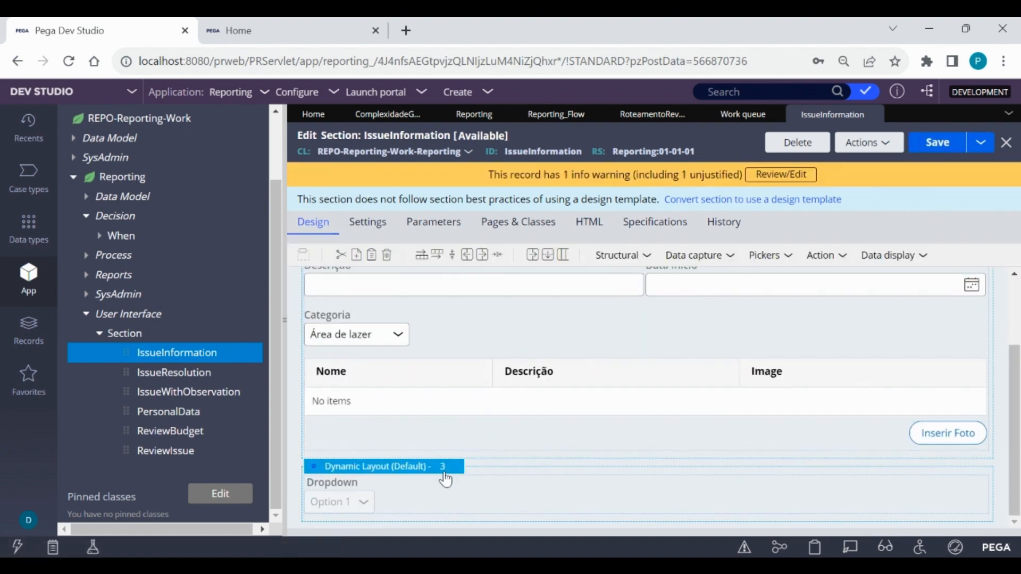
Step: Bind the new dropdown in Dynamic Layout 3 to the .ComplexidadeGeral property
left_click(446, 482)
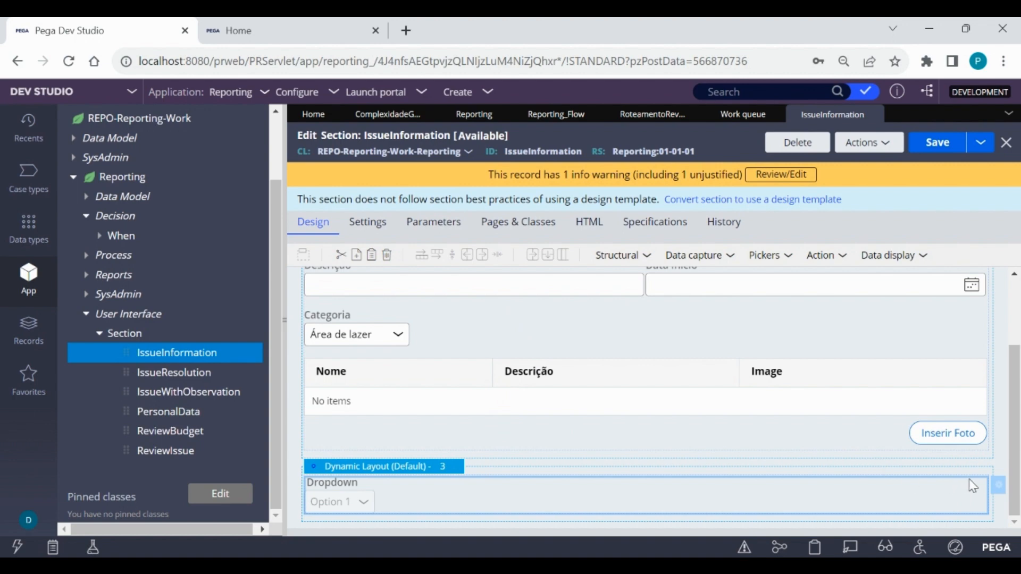
left_click(997, 485)
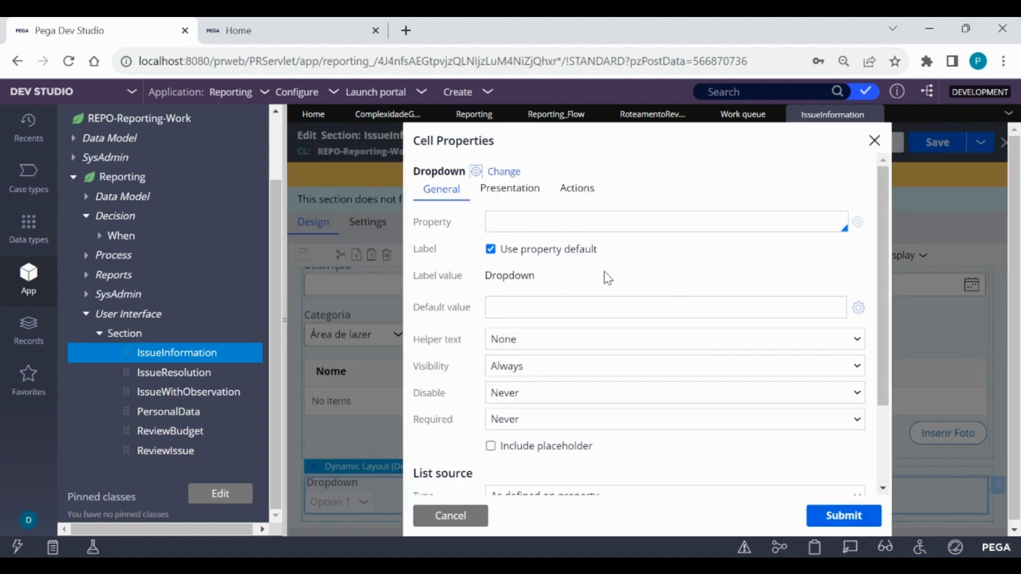
left_click(534, 219)
type(".ComplexidadeGeral")
key("Down")
key("Return")
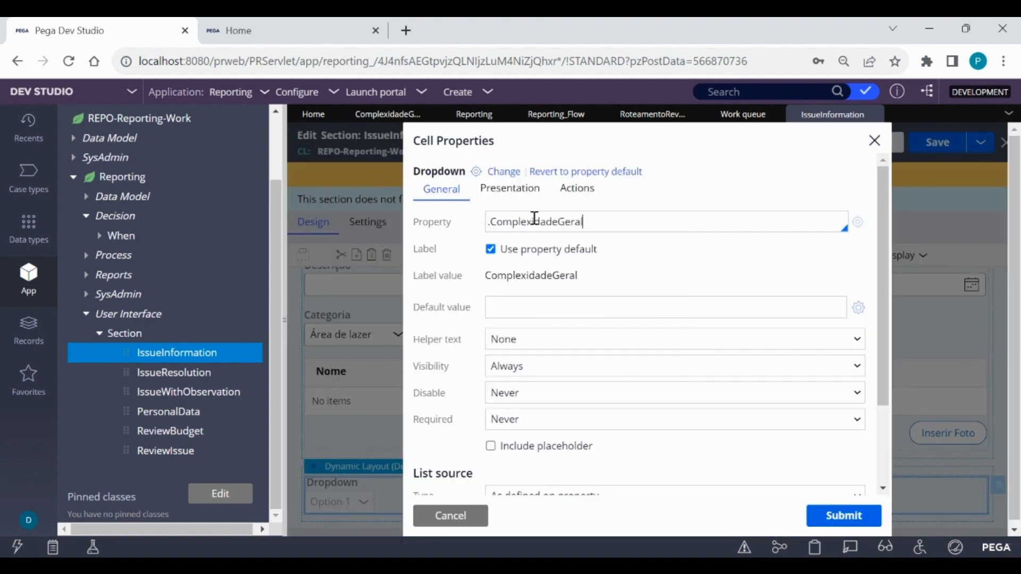
Step: Replace the dropdown's default label with "Complexidade dos problemas", submit the cell properties and save the section
left_click(490, 249)
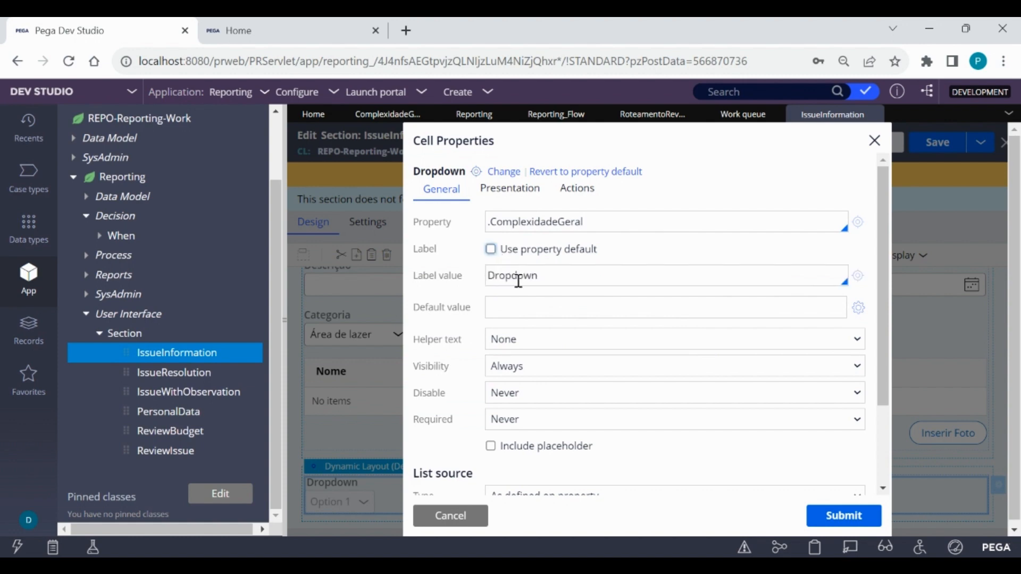
double_click(519, 276)
type("Complexidade dos problemas")
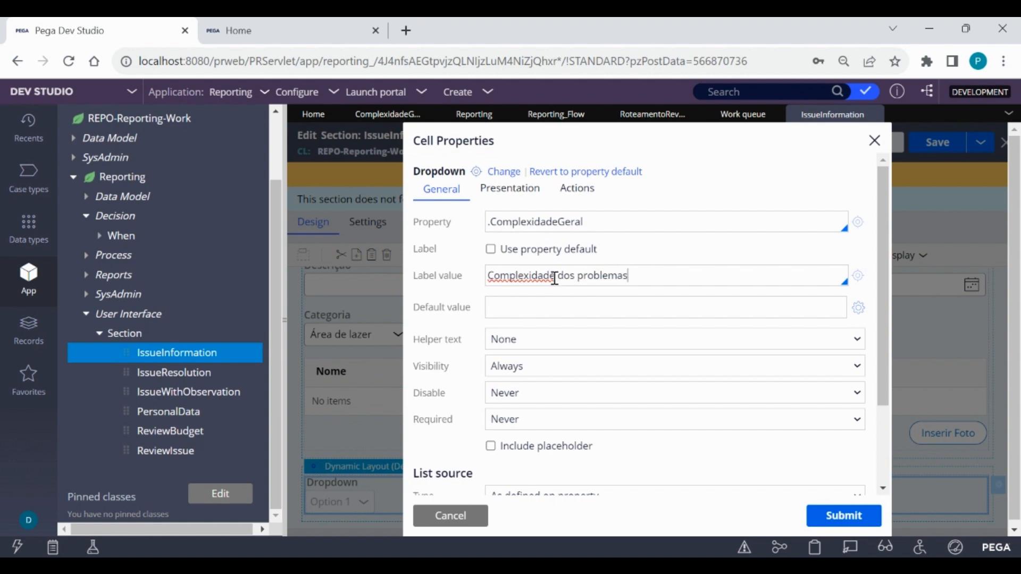
left_click(844, 516)
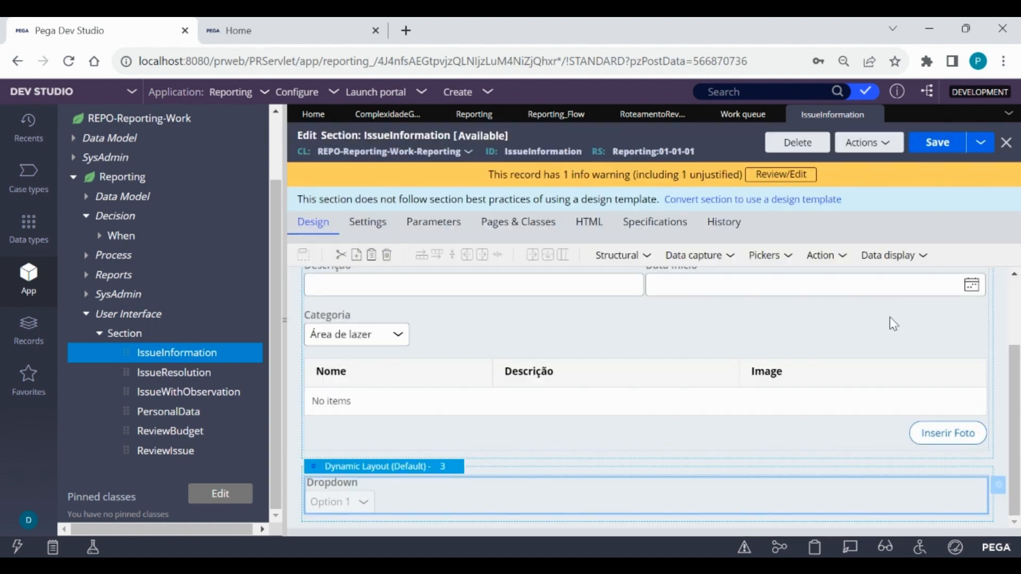
left_click(937, 152)
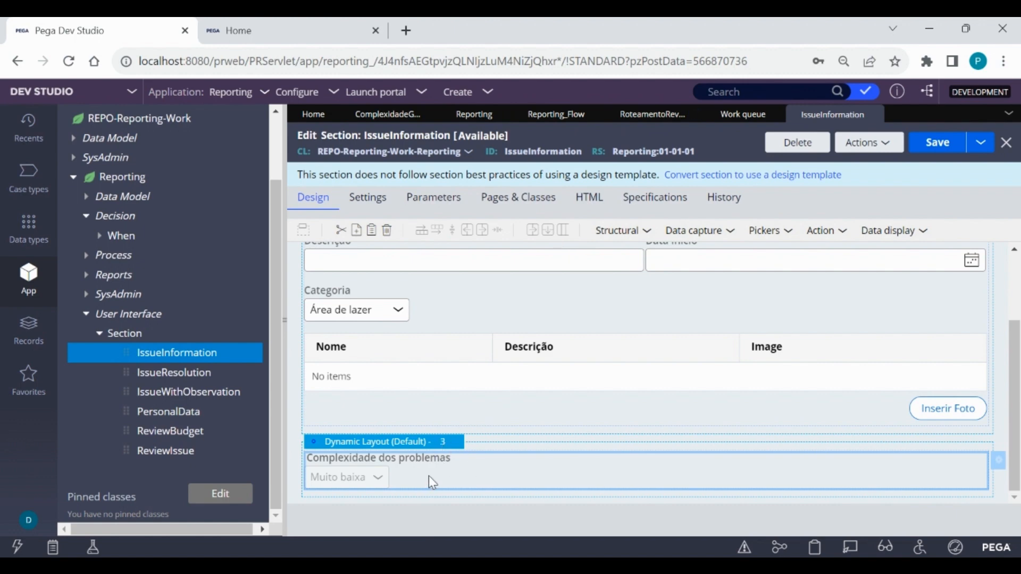
Step: Switch to the Reporting portal, create a new Reporting case and submit its ProvidePersonalData form unchanged
left_click(557, 114)
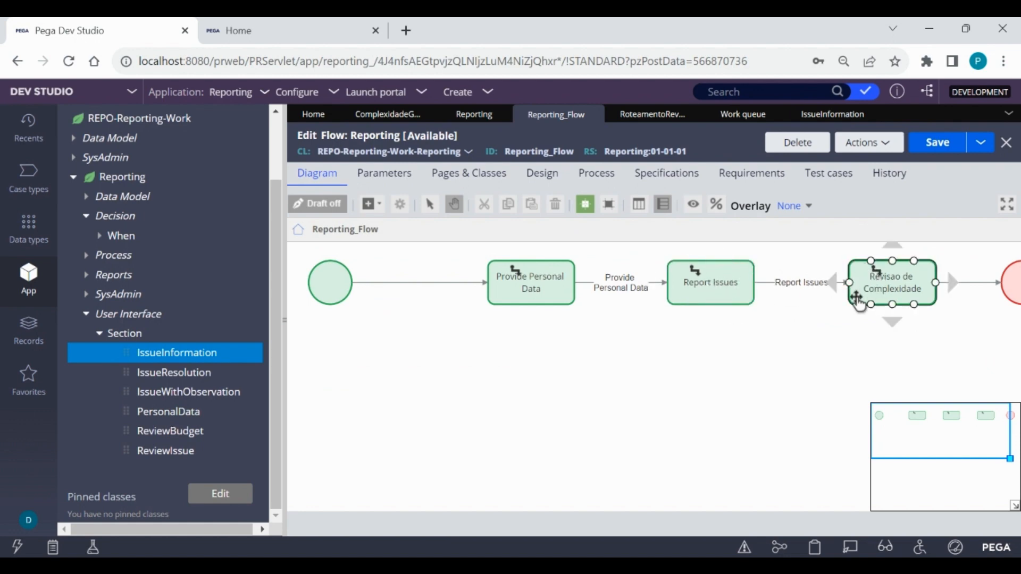
left_click(330, 31)
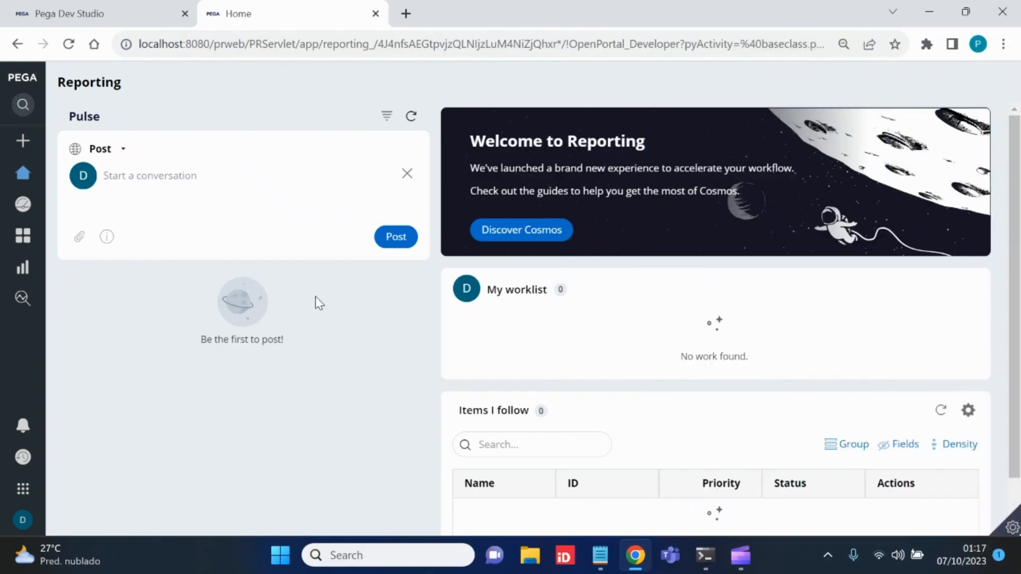
left_click(24, 145)
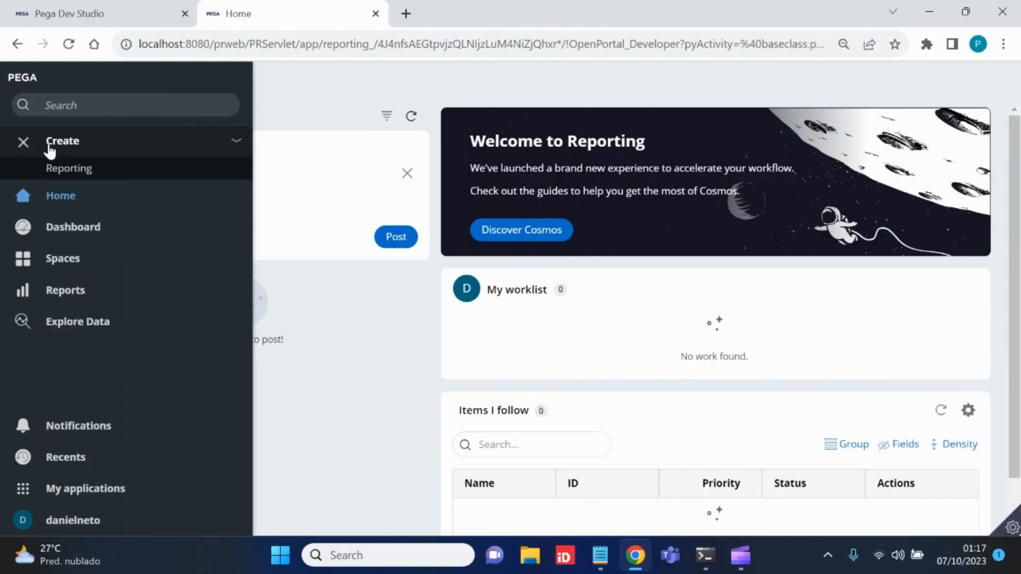
left_click(88, 167)
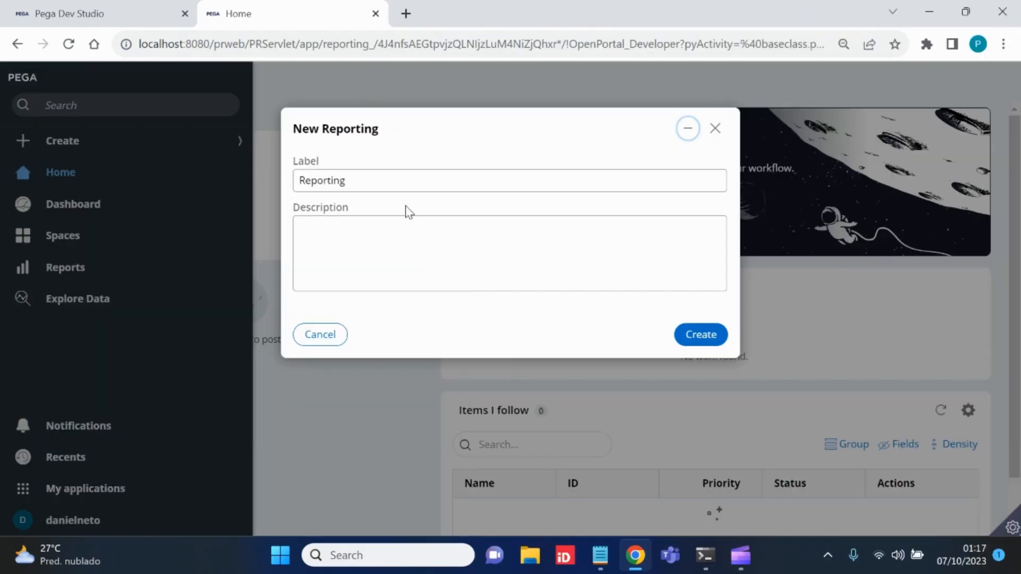
left_click(704, 336)
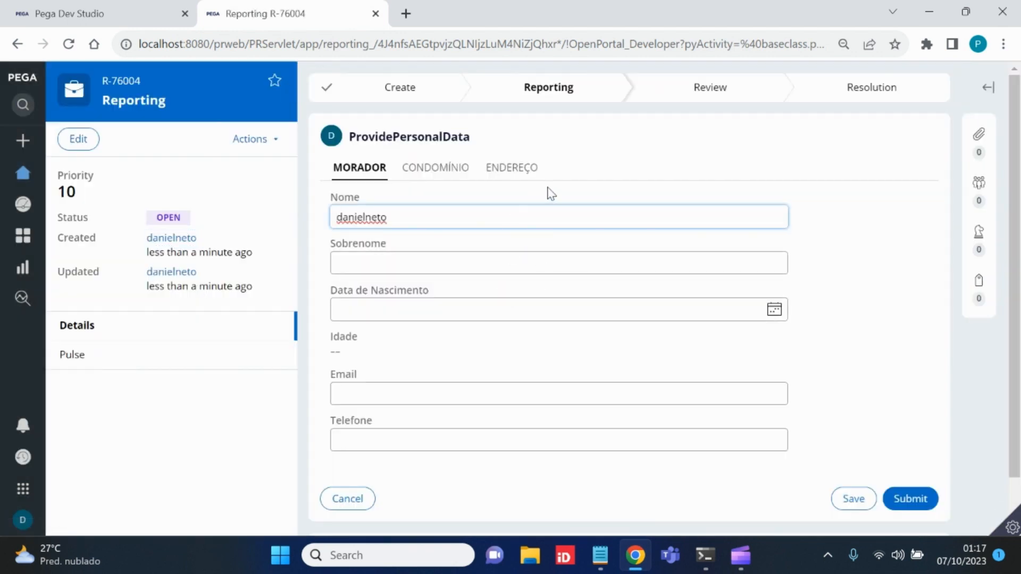
left_click(916, 490)
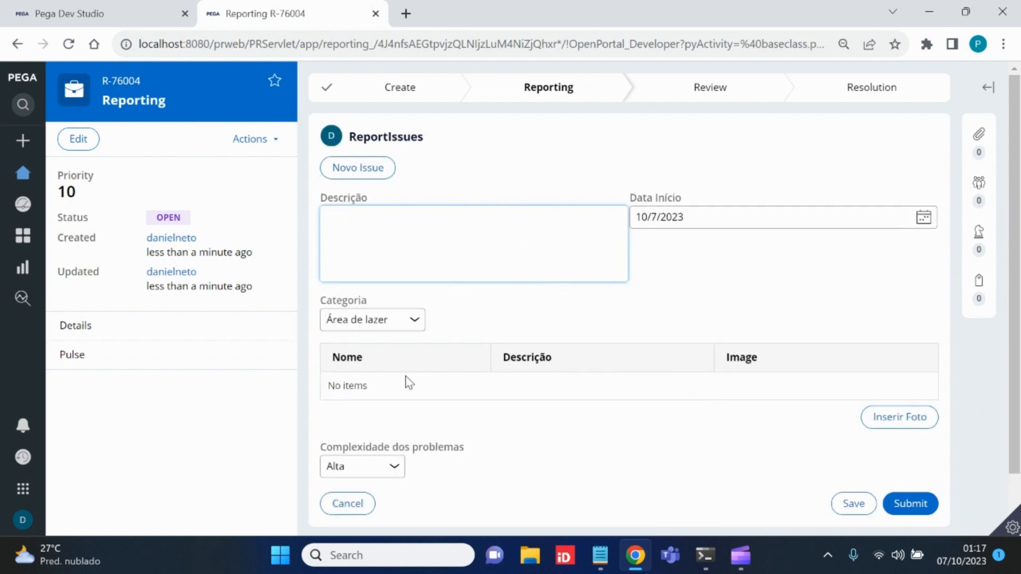
Step: Set Complexidade dos problemas to Muito baixa in the ReportIssues form and submit it
left_click(399, 467)
scroll(423, 406, "down", 1)
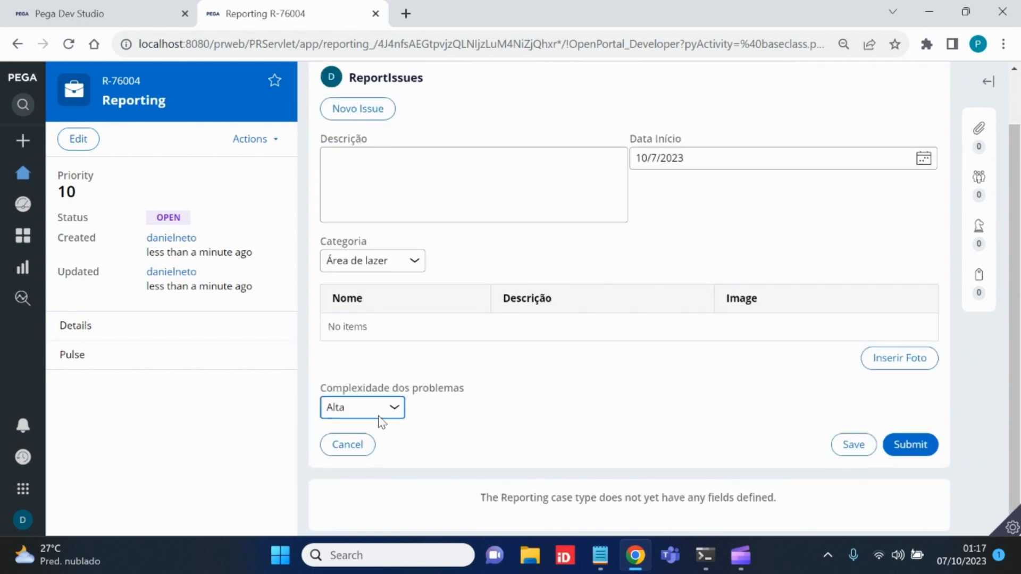
left_click(380, 410)
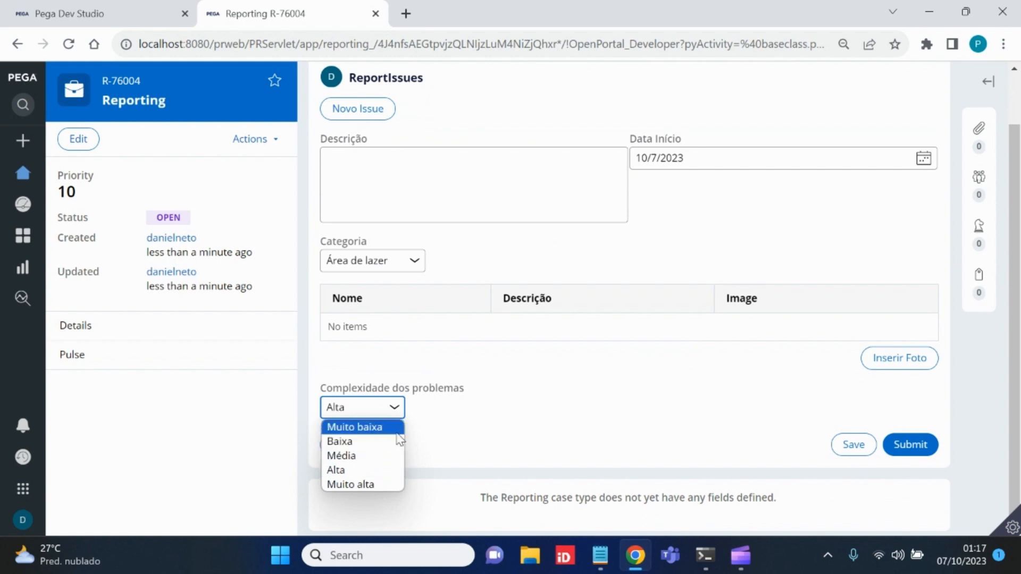
left_click(385, 428)
scroll(638, 384, "up", 1)
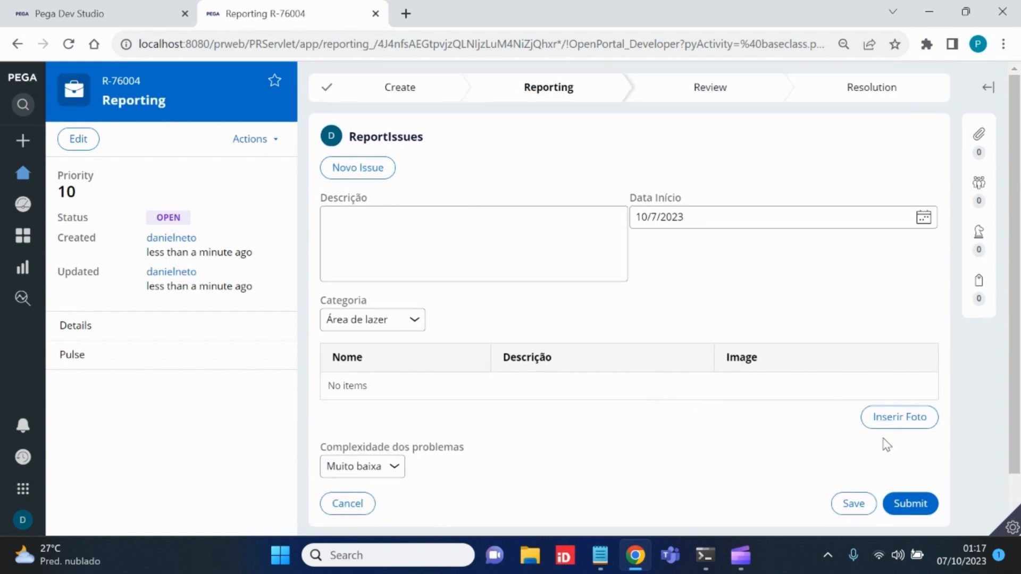
left_click(920, 509)
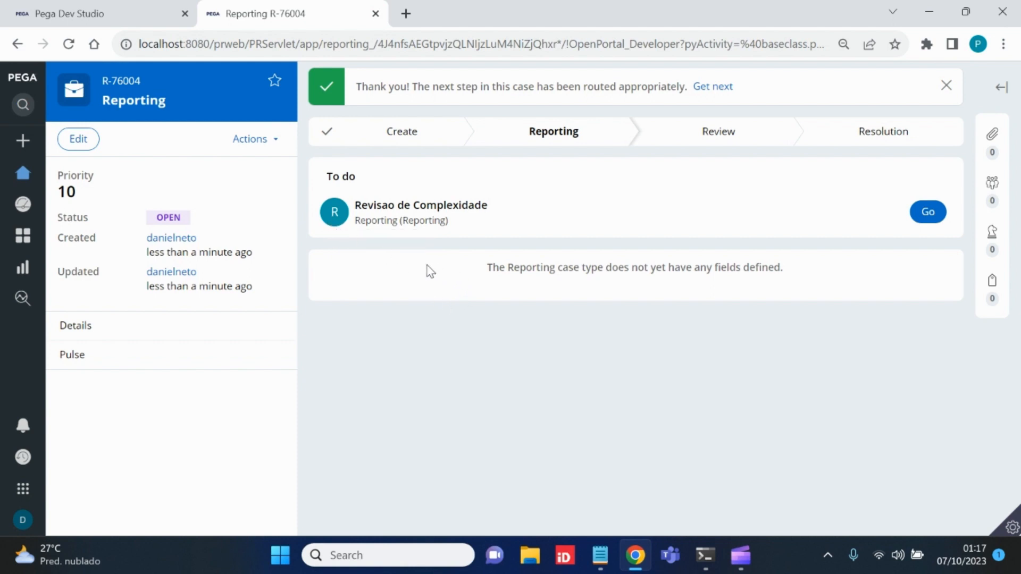
Step: Return to the portal home, create another Reporting case and submit its ProvidePersonalData form unchanged
left_click(23, 173)
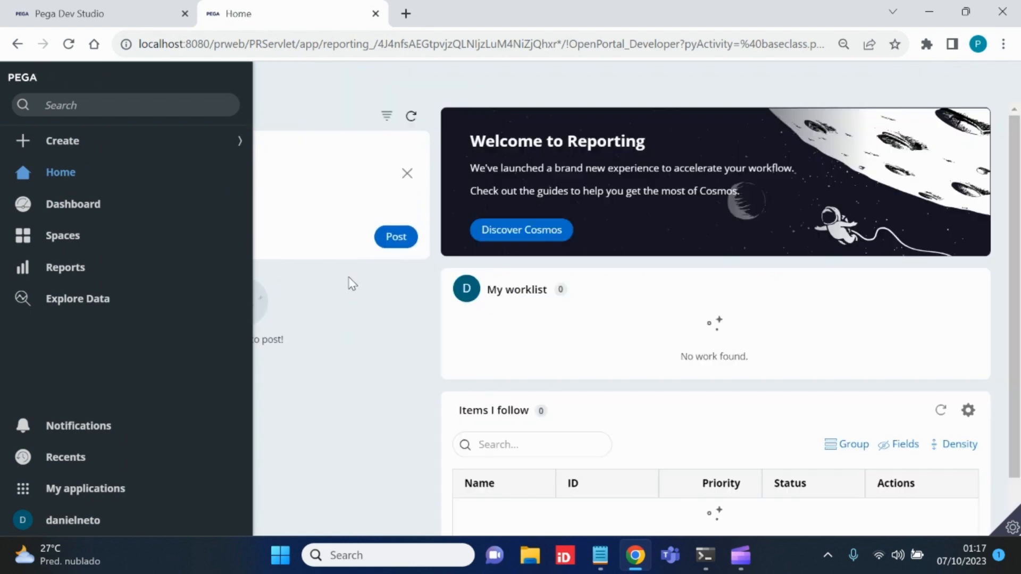
left_click(141, 146)
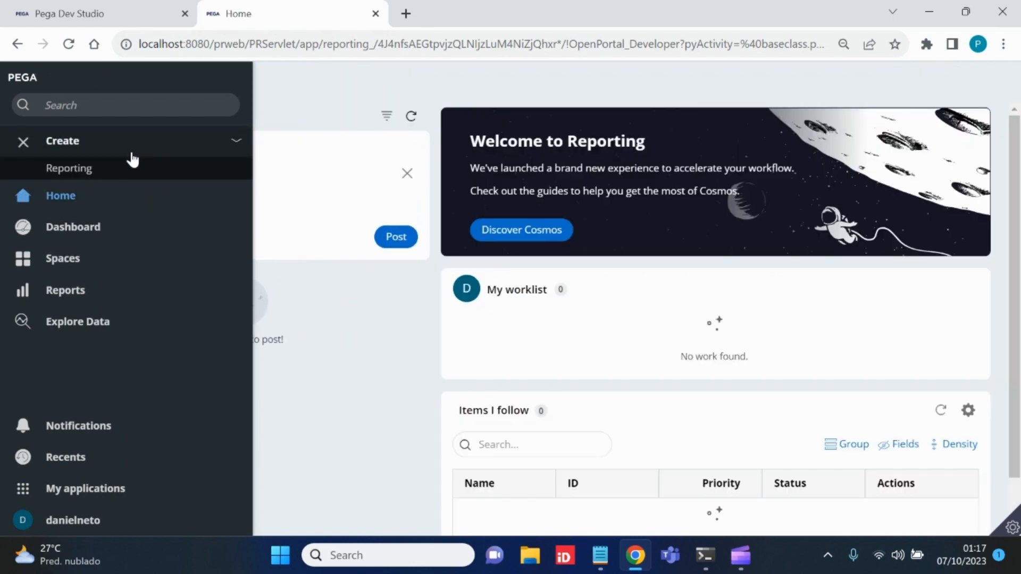
left_click(85, 169)
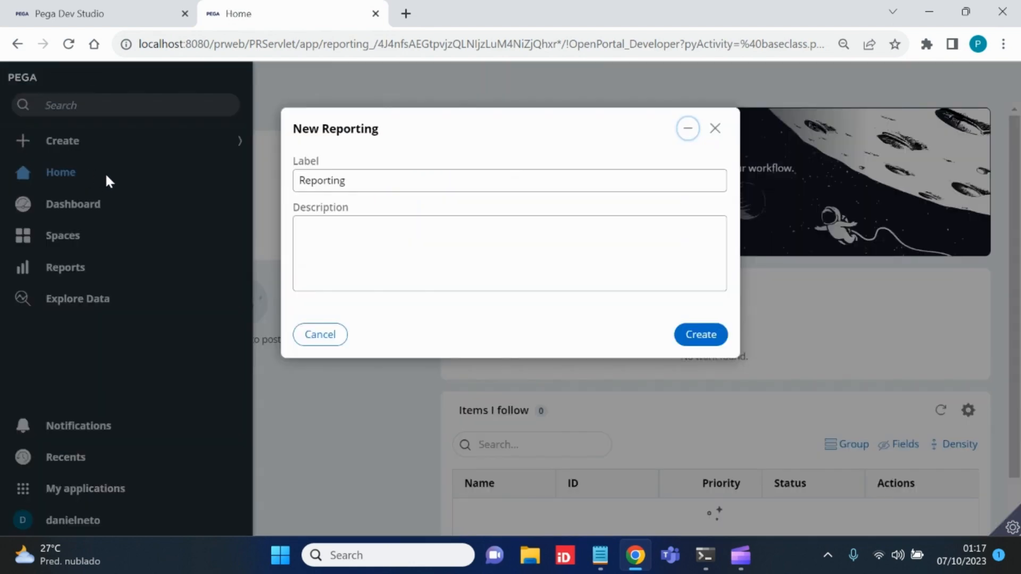
left_click(707, 336)
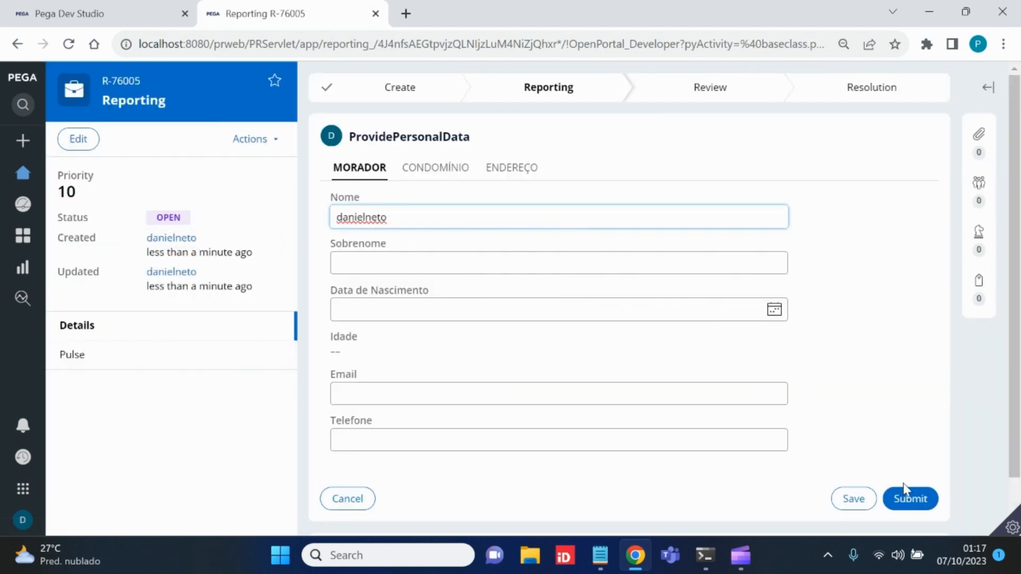
left_click(906, 490)
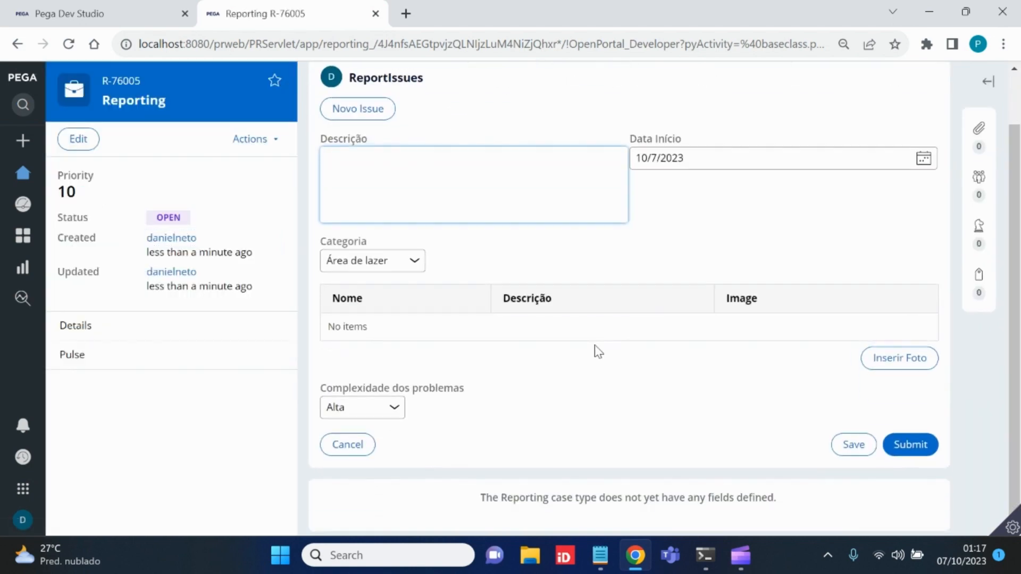
Step: Set Complexidade dos problemas to Muito alta in the second case's ReportIssues form and submit it
left_click(392, 407)
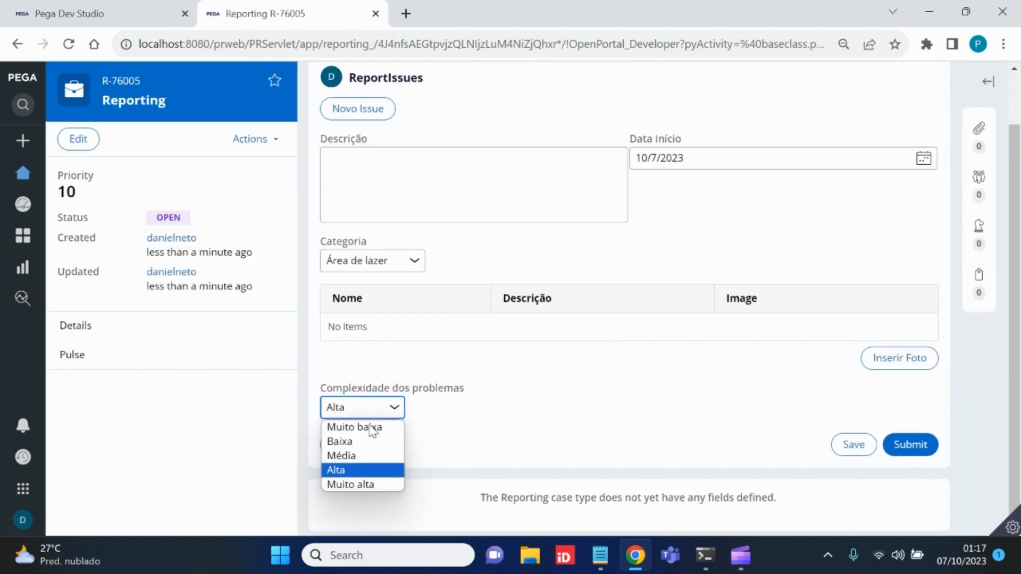
left_click(369, 488)
scroll(677, 392, "up", 1)
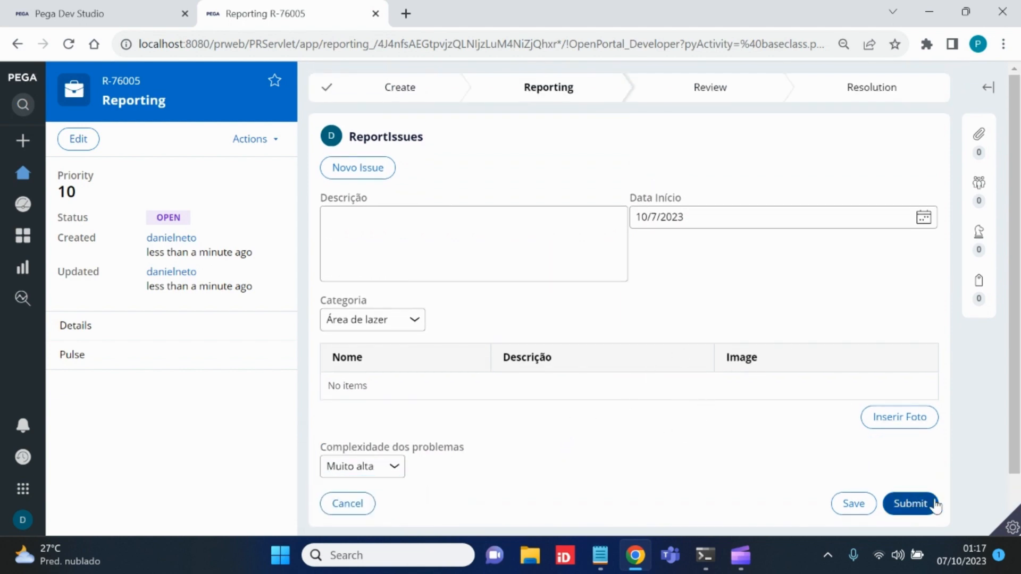
left_click(916, 502)
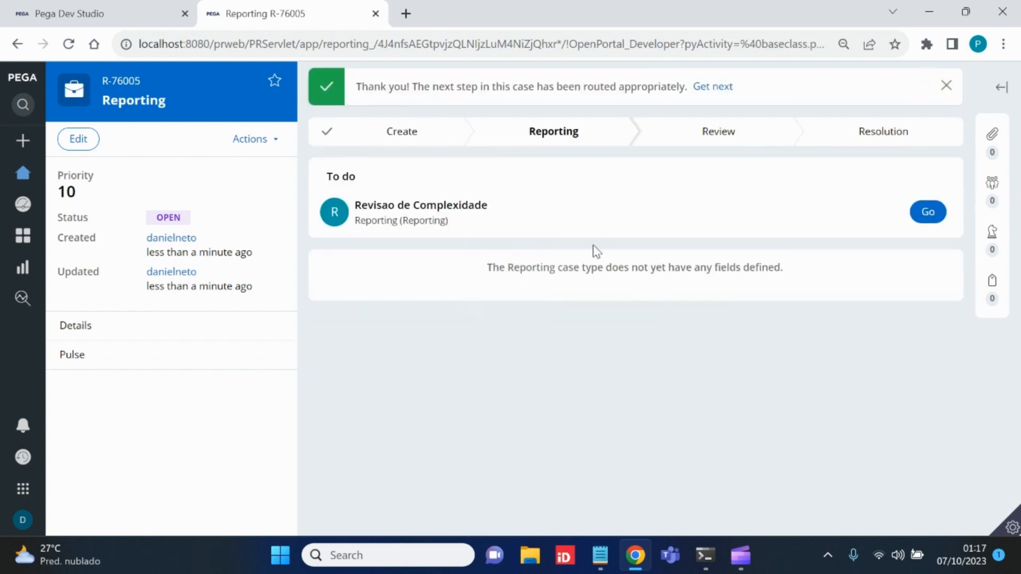
Step: Check which work queue the second case's Revisao de Complexidade assignment is routed to
left_click_drag(489, 207, 366, 205)
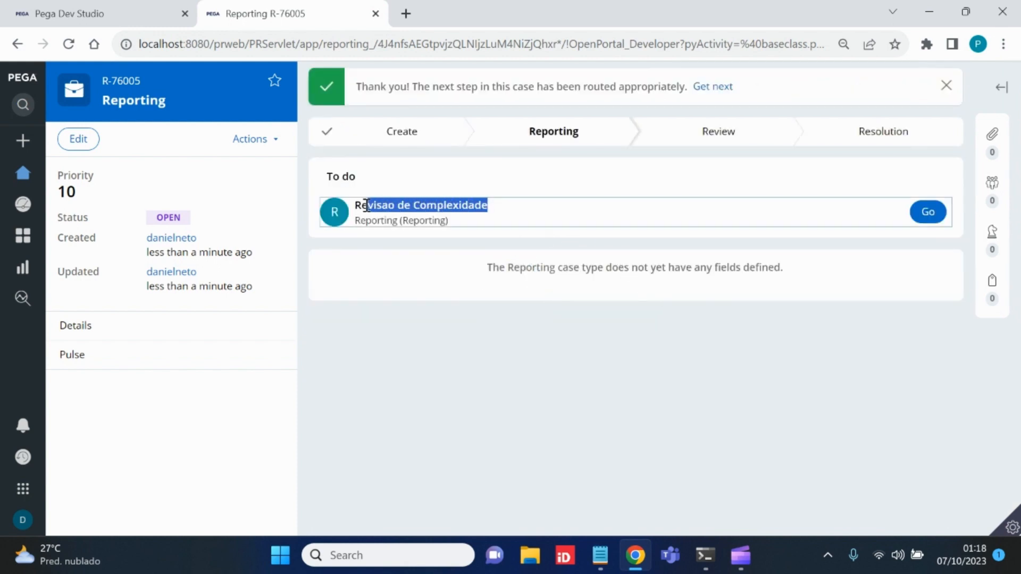
left_click(351, 239)
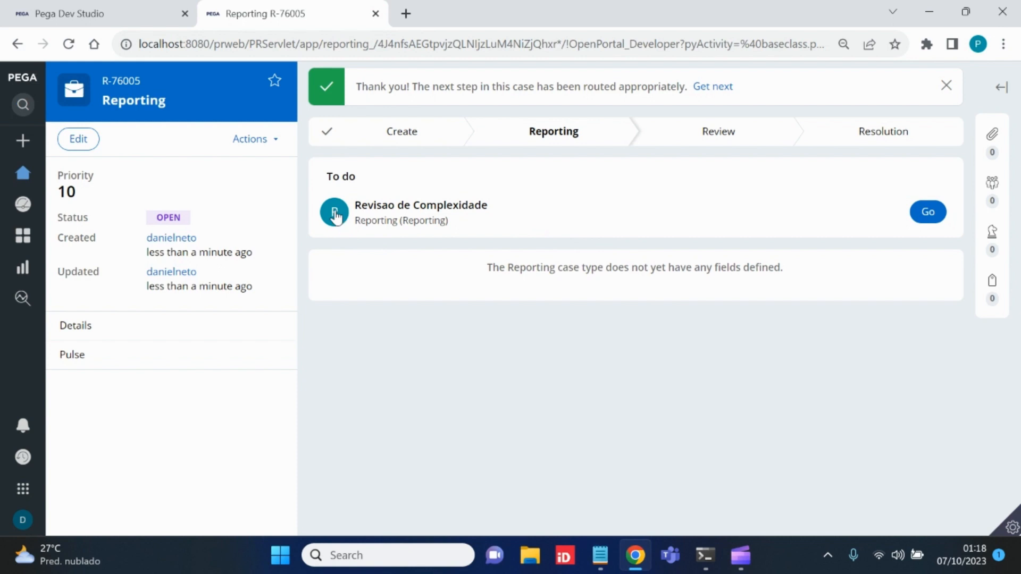
mouse_move(335, 216)
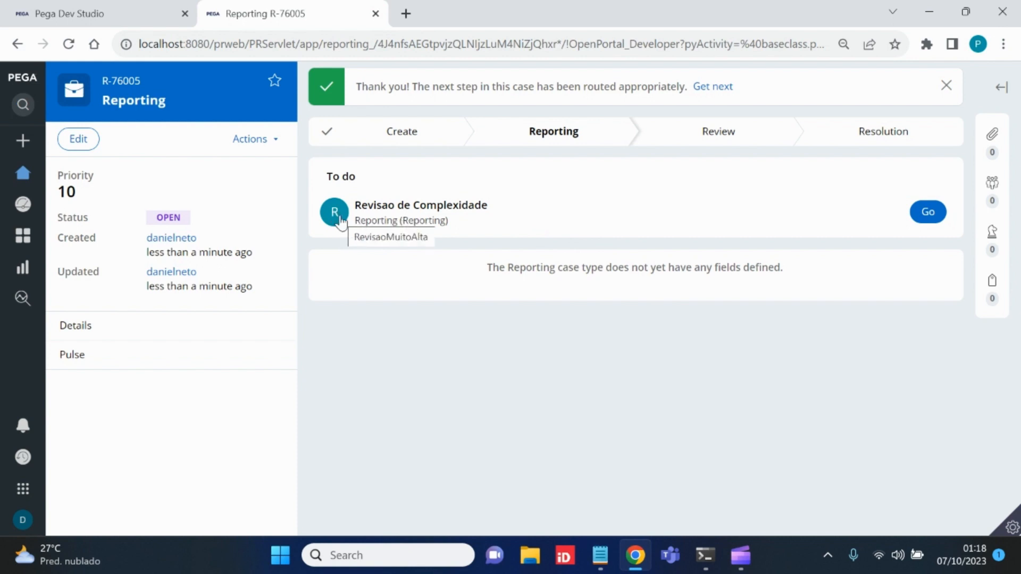
Step: Return to Dev Studio and review the Reporting flow through the Revisao de Complexidade assignment to its end shape
left_click(160, 16)
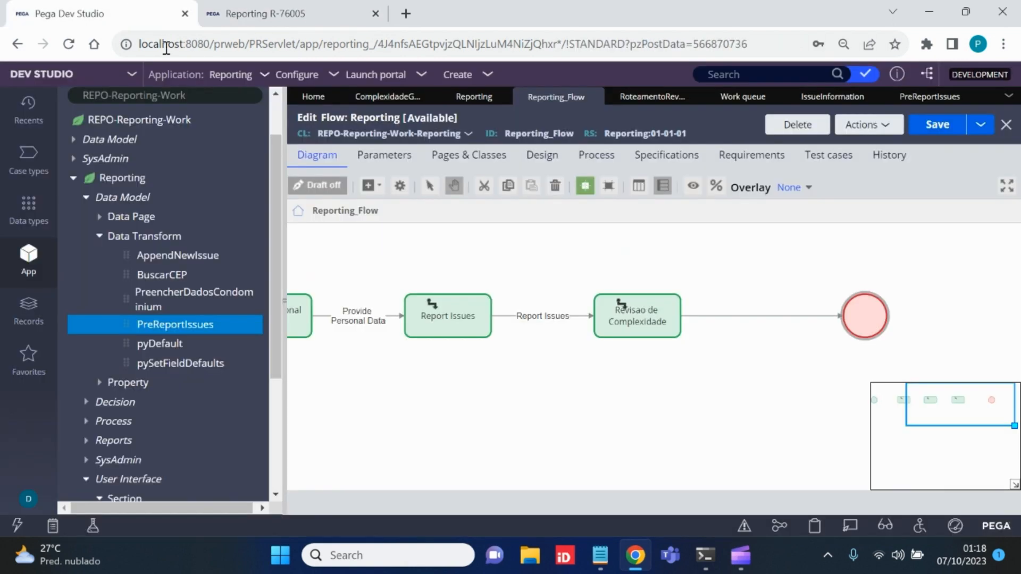
left_click(654, 97)
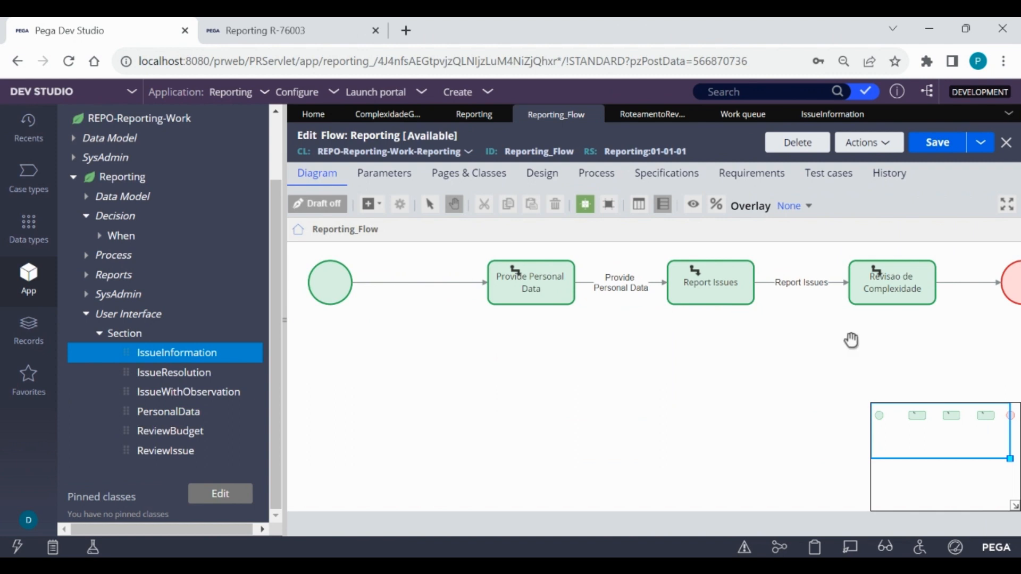
left_click_drag(851, 341, 717, 368)
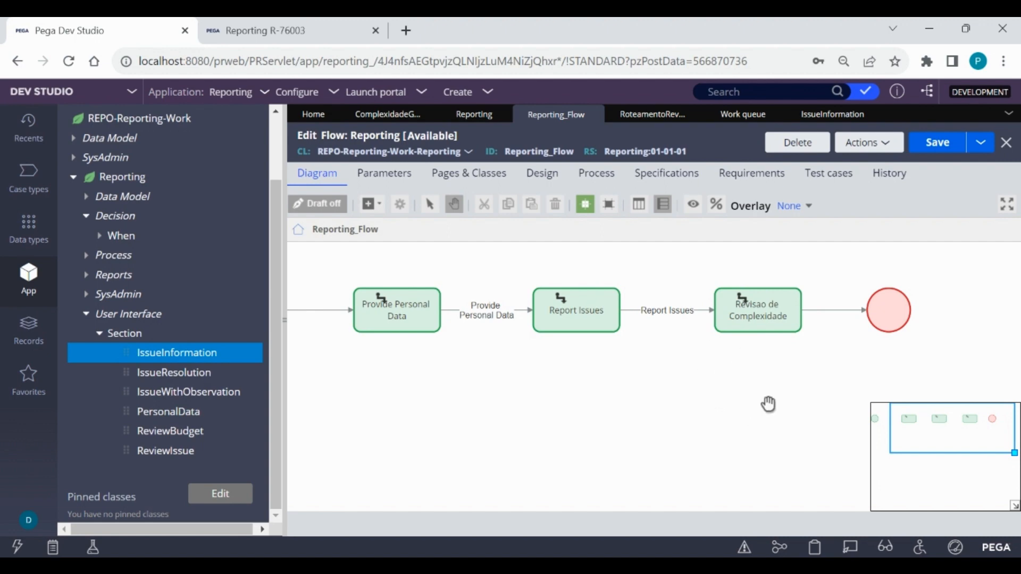
Step: Clear the name of the Revisao de Complexidade assignment and delete the assignment from the Reporting flow
left_click(768, 319)
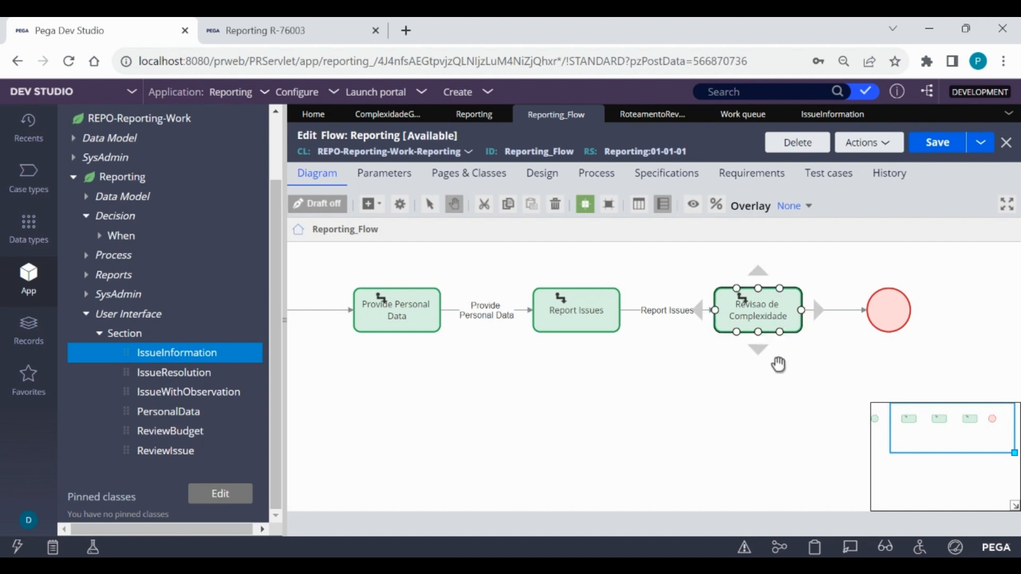
double_click(773, 312)
key("BackSpace")
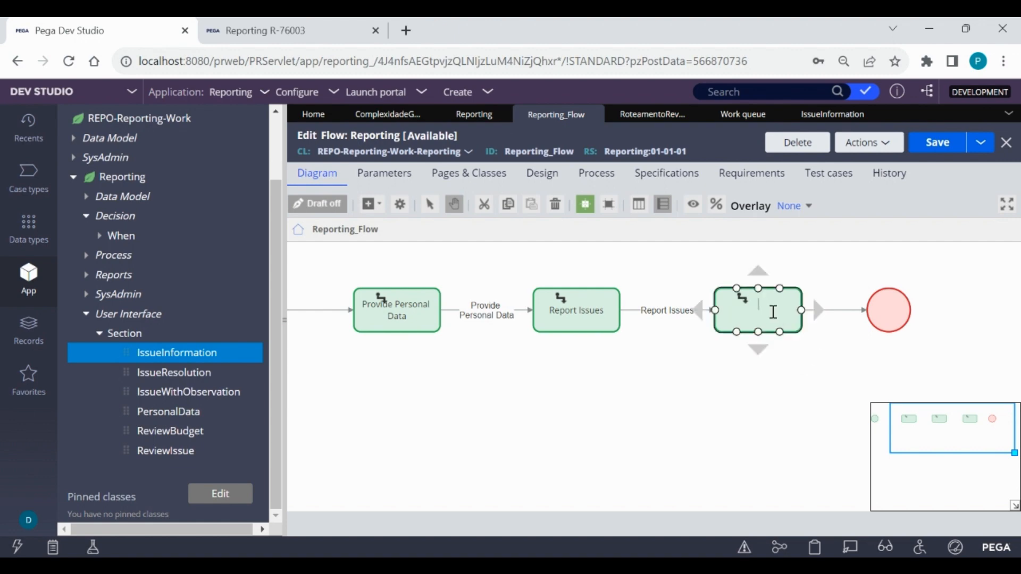
left_click(780, 369)
left_click(770, 308)
right_click(769, 309)
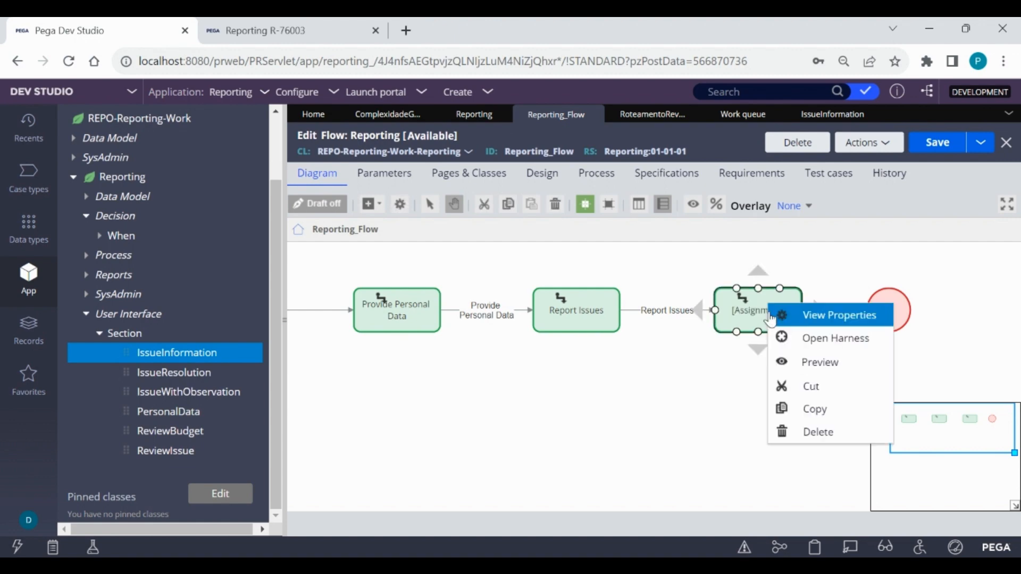
left_click(774, 315)
right_click(519, 489)
left_click(468, 497)
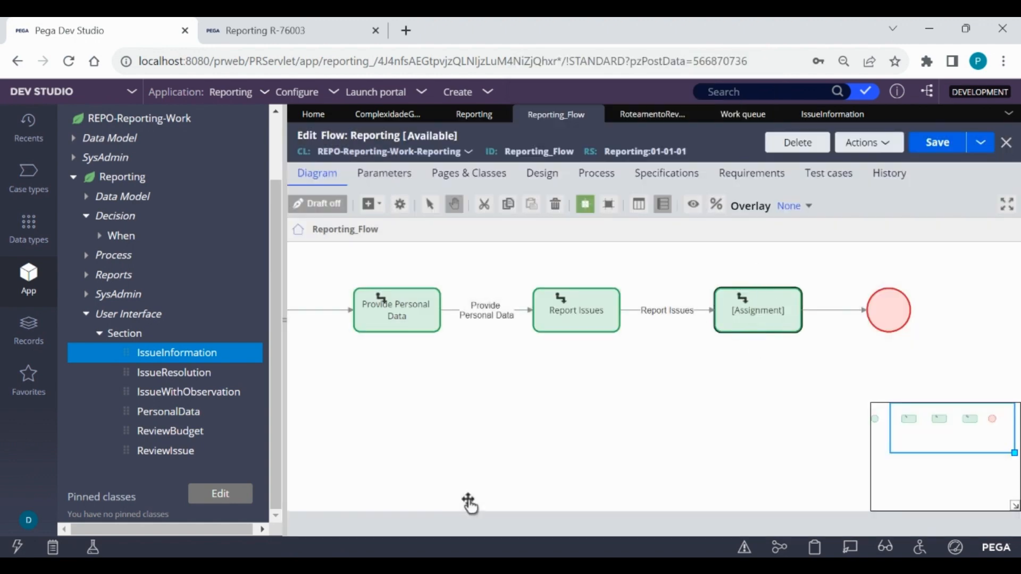
right_click(759, 298)
left_click(809, 437)
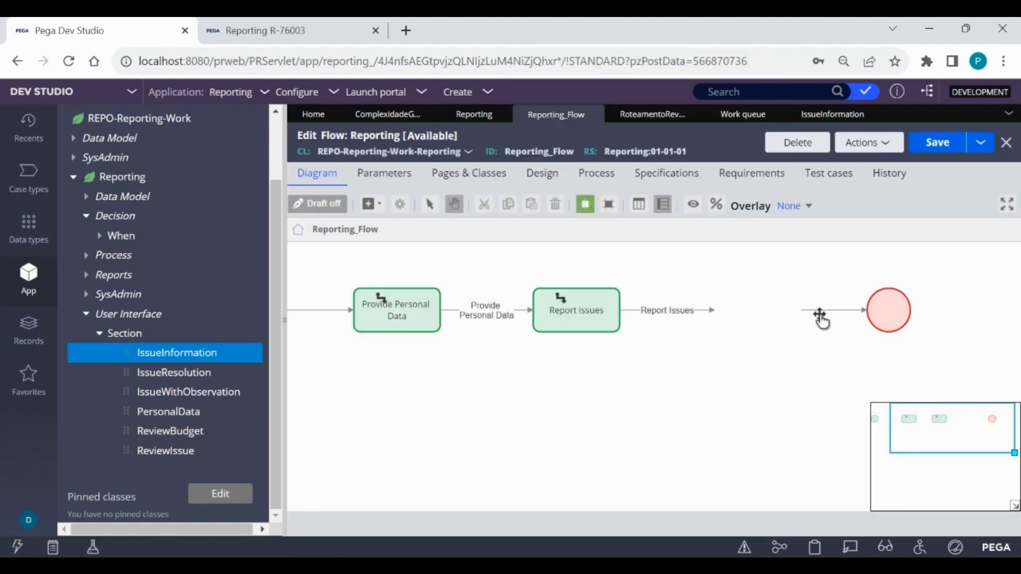
Step: Add a Decision shape after Report Issues and attach the loose Report Issues connector to it
left_click(711, 312)
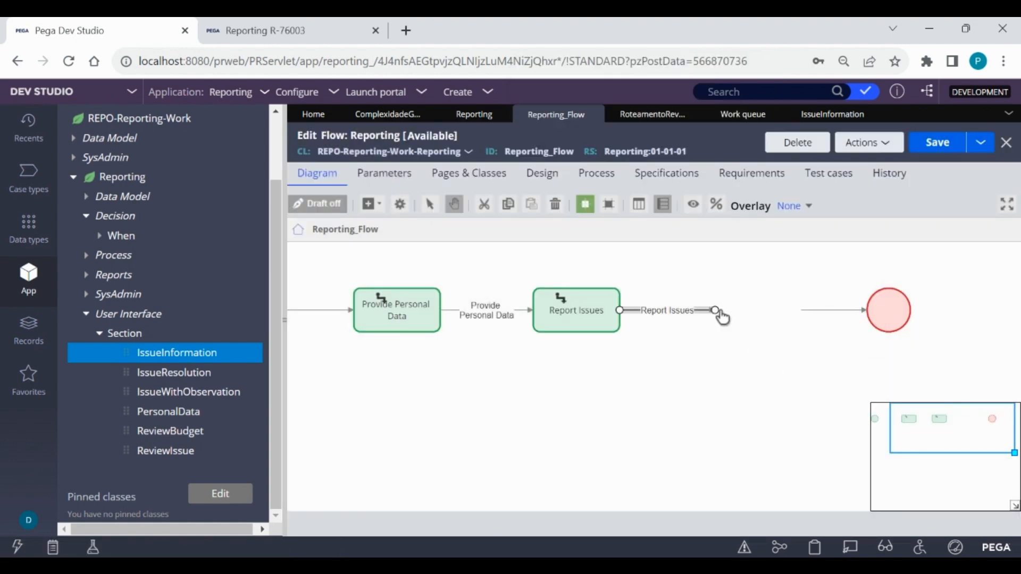
left_click_drag(714, 311, 681, 311)
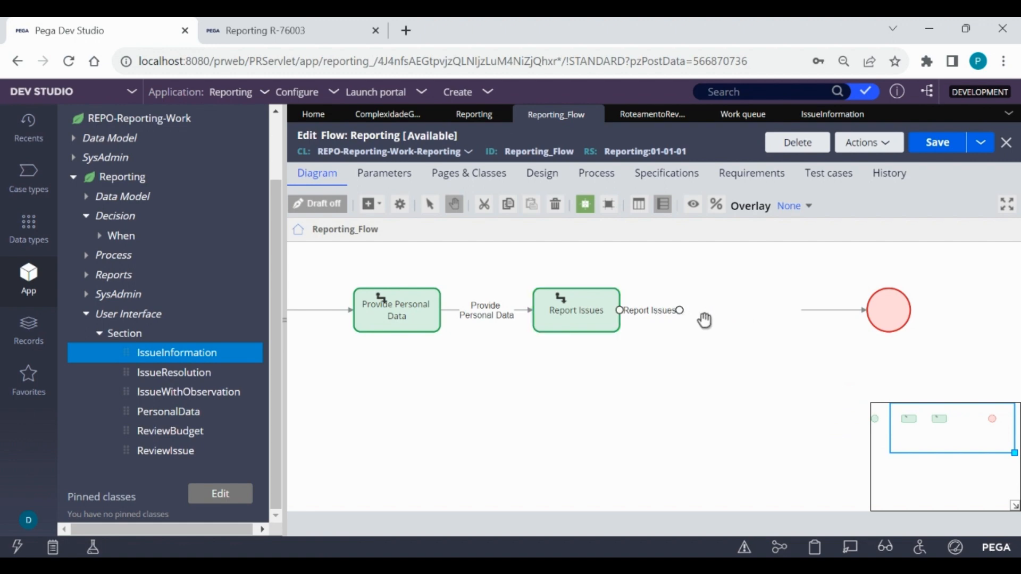
left_click(661, 360)
left_click(368, 203)
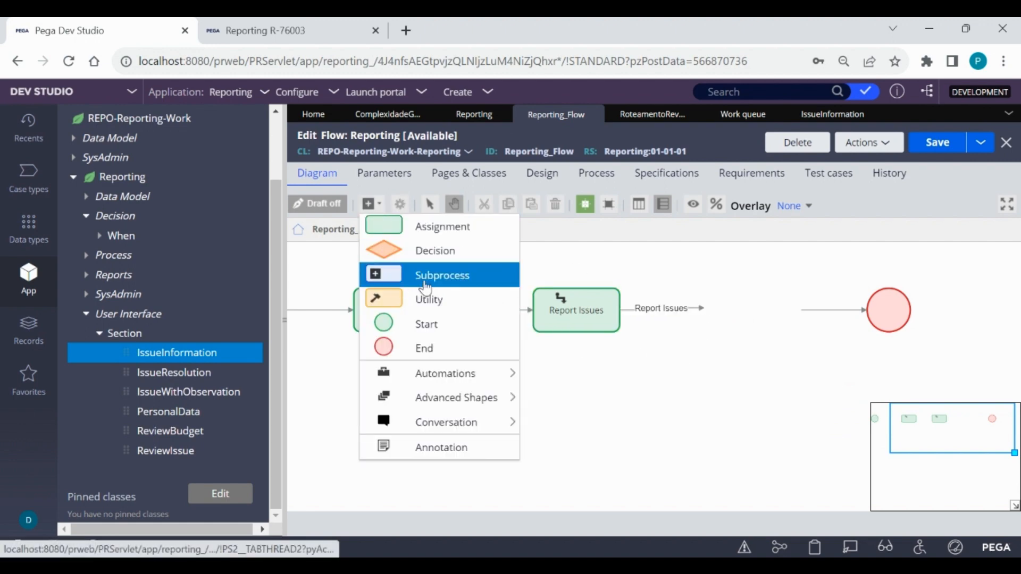
left_click(436, 251)
left_click(760, 353)
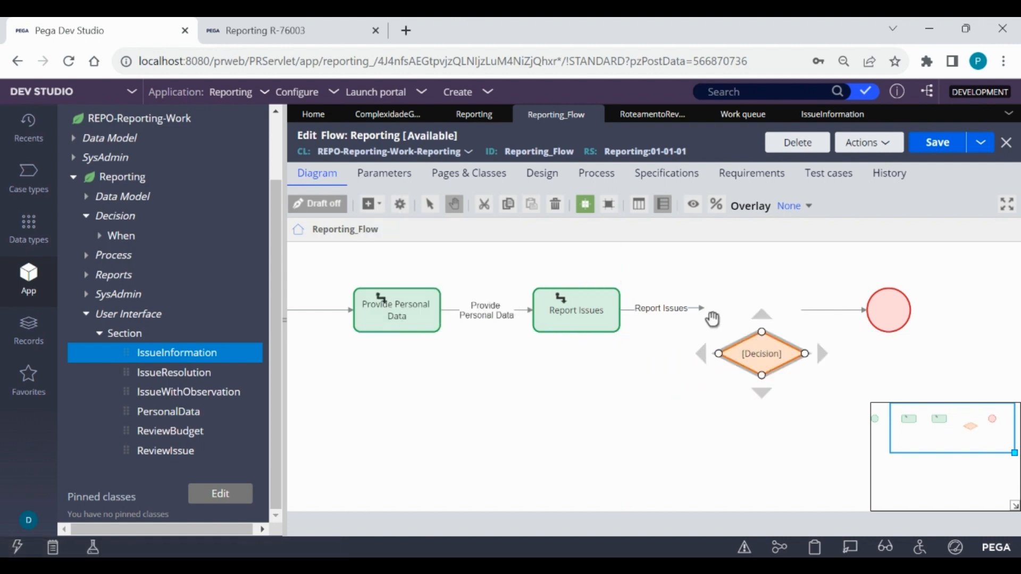
left_click_drag(703, 314, 749, 364)
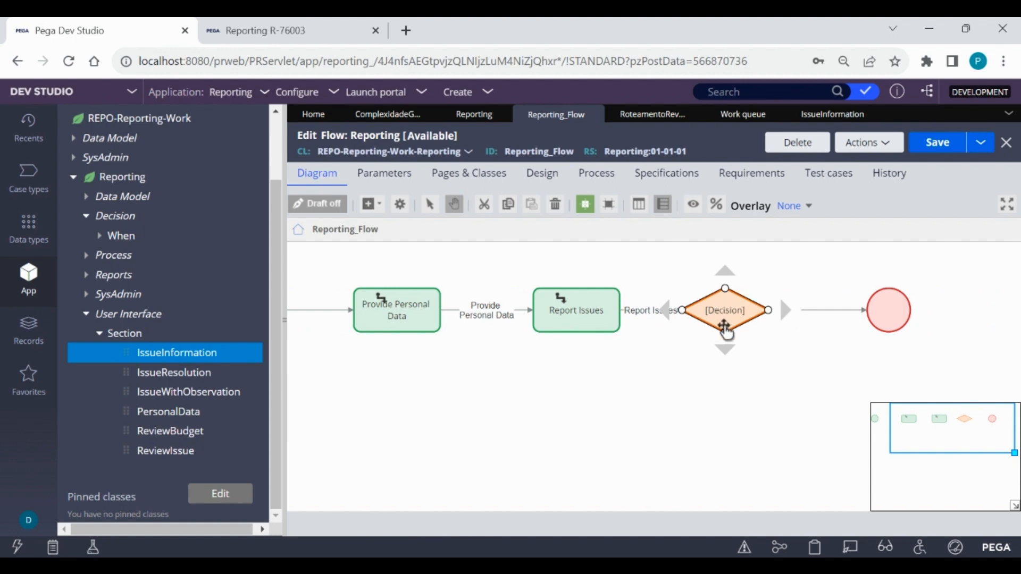
Step: Configure the Decision shape as a Decision Table using the RoteamentoRevisaoComplexidade rule and submit its properties
double_click(727, 324)
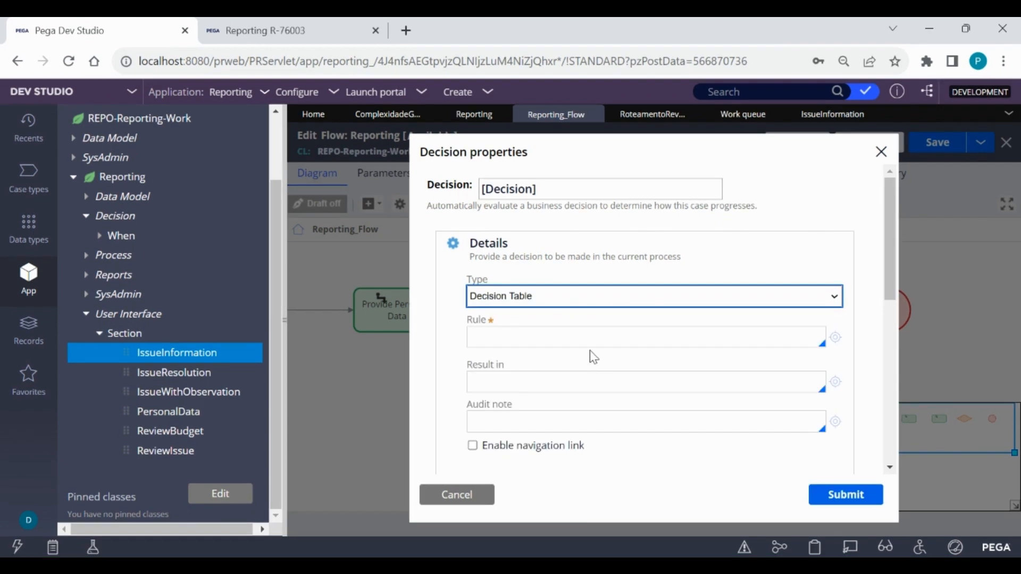
left_click(586, 339)
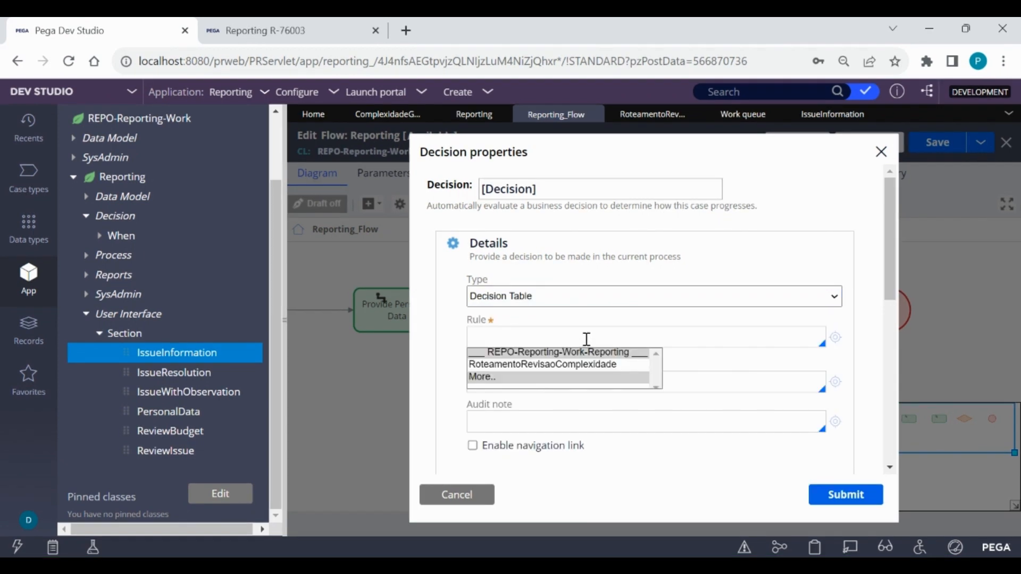
key("Down")
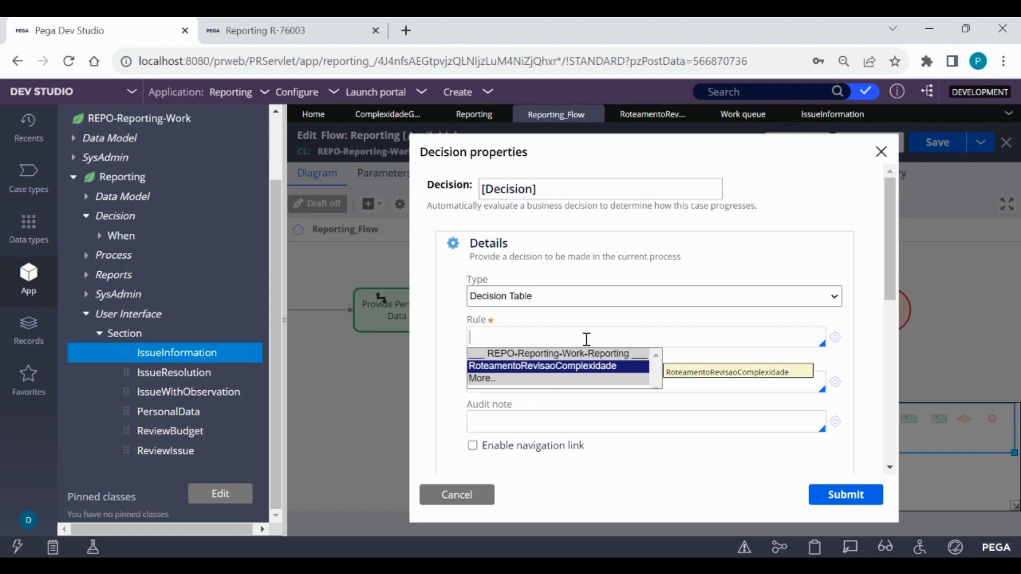
key("Return")
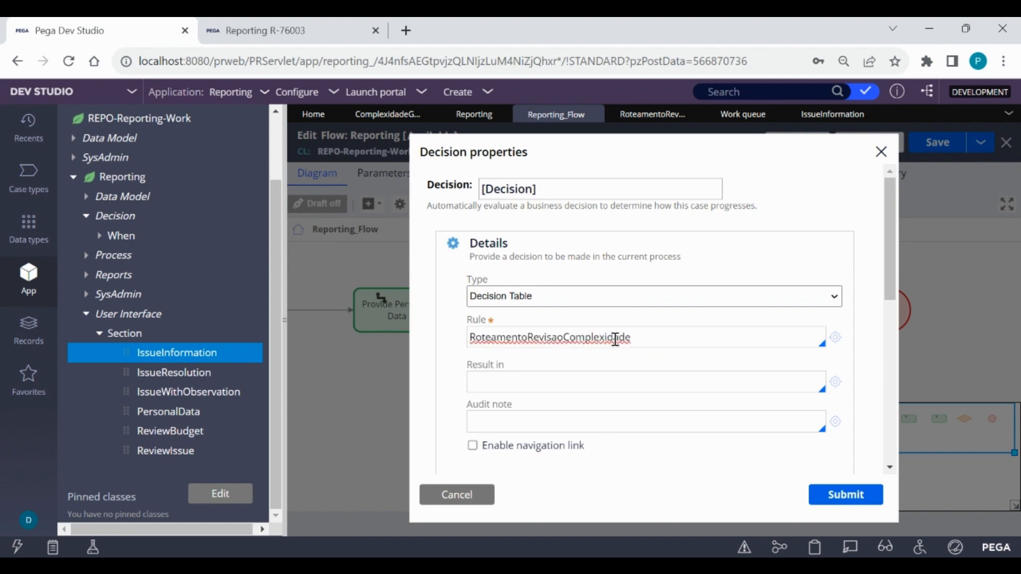
left_click(846, 495)
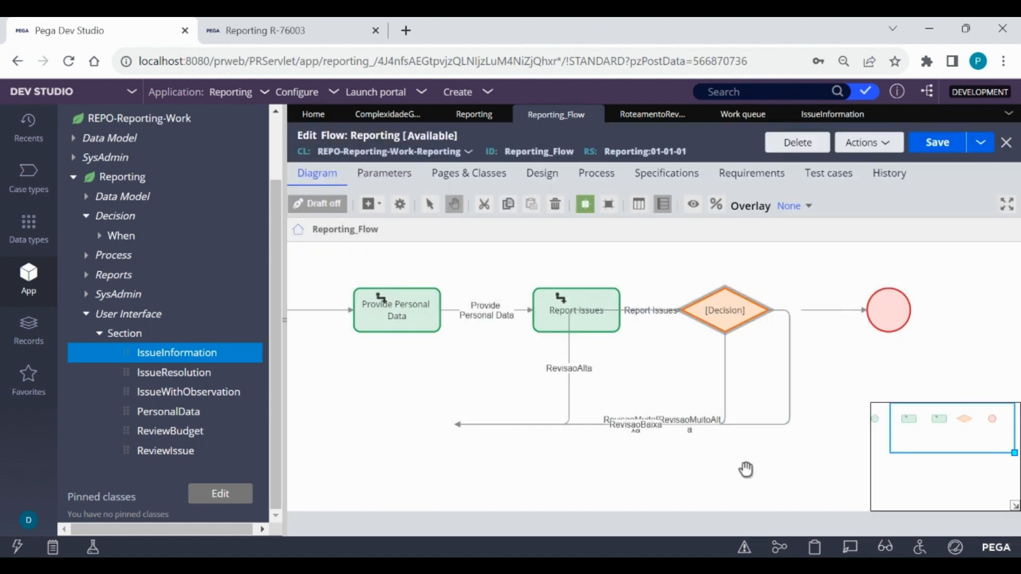
Step: Pull the loose ends of the RevisaoAlta, RevisaoBaixa and RevisaoMuitoAlta connectors apart toward the end shape
left_click_drag(756, 471, 636, 453)
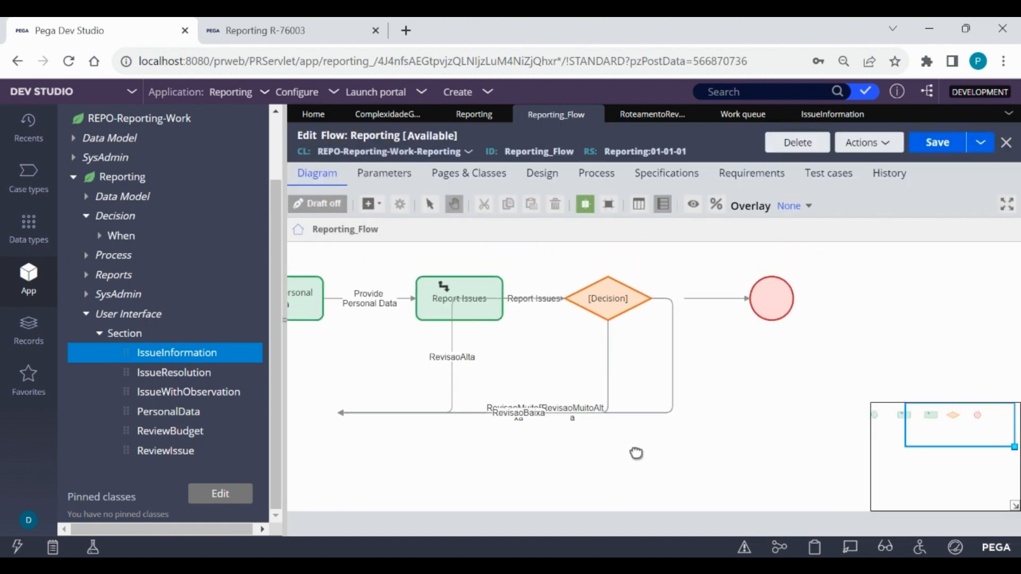
left_click(452, 371)
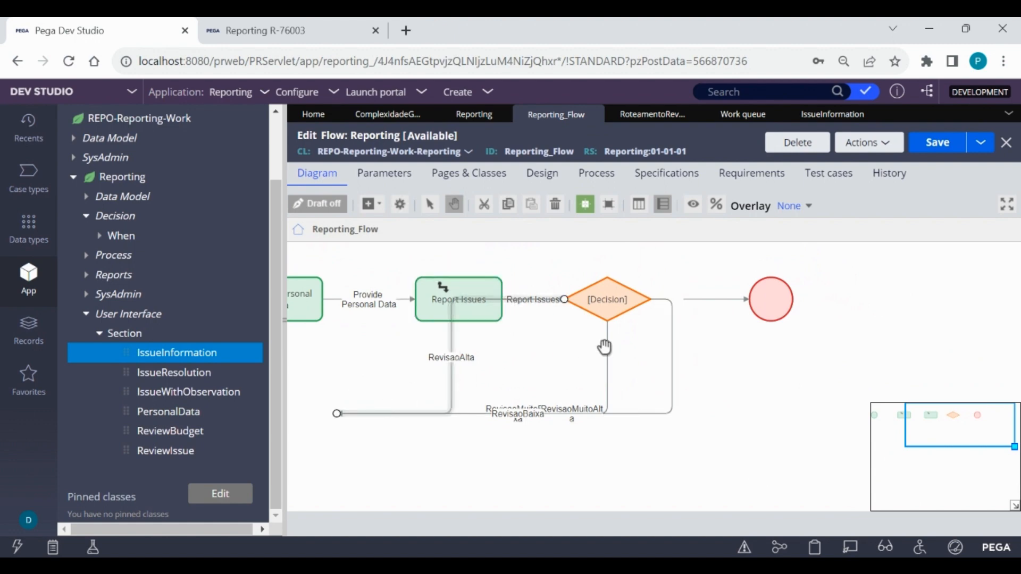
left_click_drag(337, 414, 789, 452)
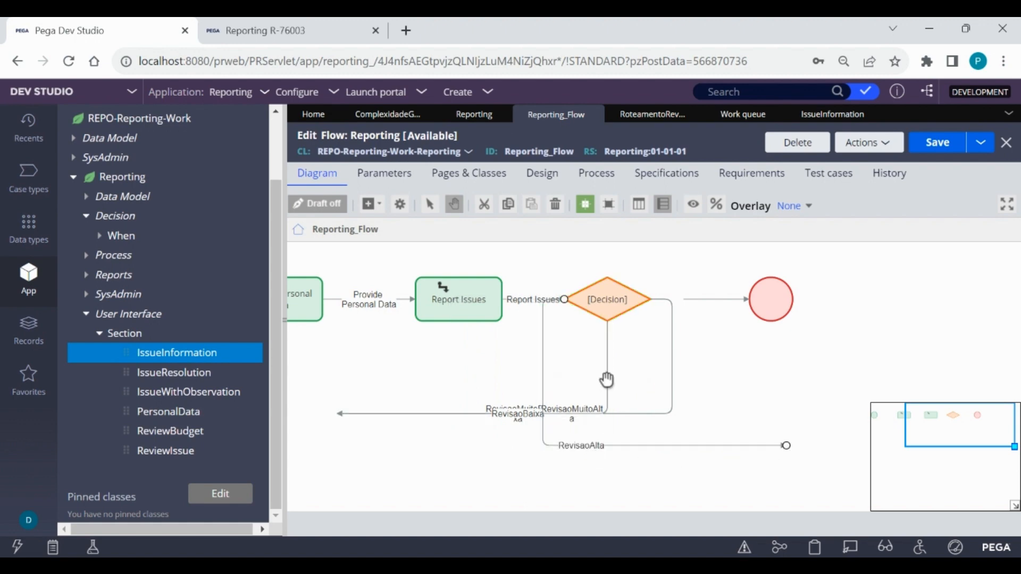
left_click(609, 387)
left_click_drag(337, 413, 816, 370)
left_click(674, 410)
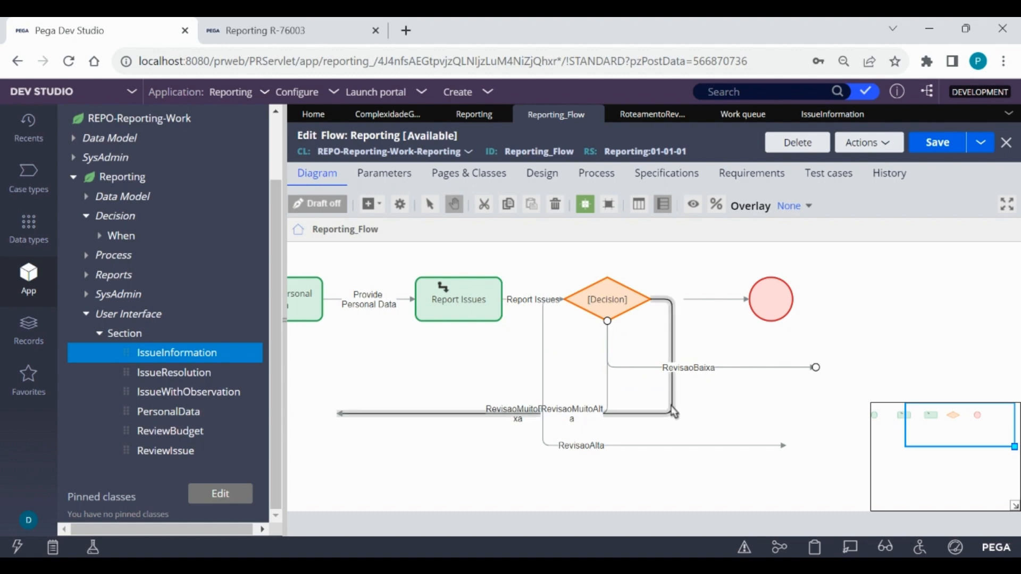
mouse_move(337, 414)
left_mouse_down()
mouse_move(392, 412)
mouse_move(812, 258)
mouse_move(914, 269)
mouse_move(736, 263)
left_mouse_up()
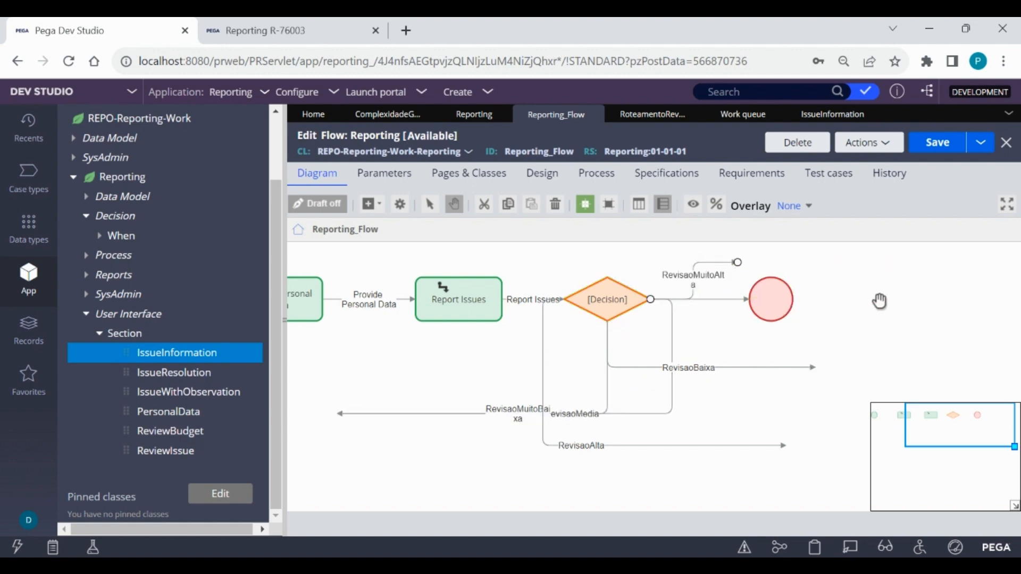
Step: Move the end shape farther from the decision and spread out the RevisaoMuitoBaixa, RevisaoMedia and RevisaoMuitoAlta connectors
mouse_move(919, 285)
left_mouse_down()
mouse_move(861, 328)
mouse_move(811, 333)
left_mouse_up()
left_click_drag(731, 335, 891, 335)
left_click(452, 448)
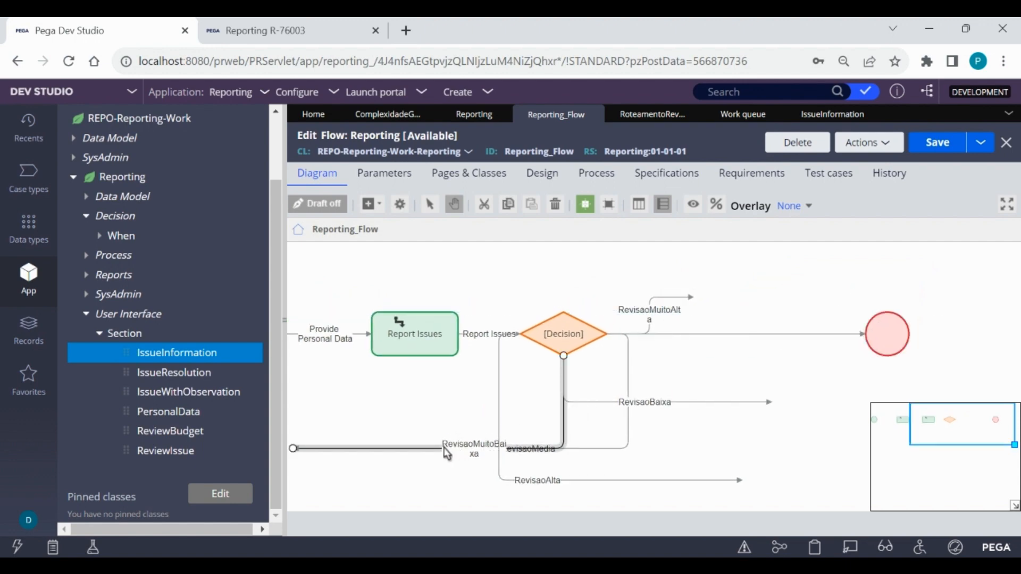
left_click_drag(293, 449, 835, 375)
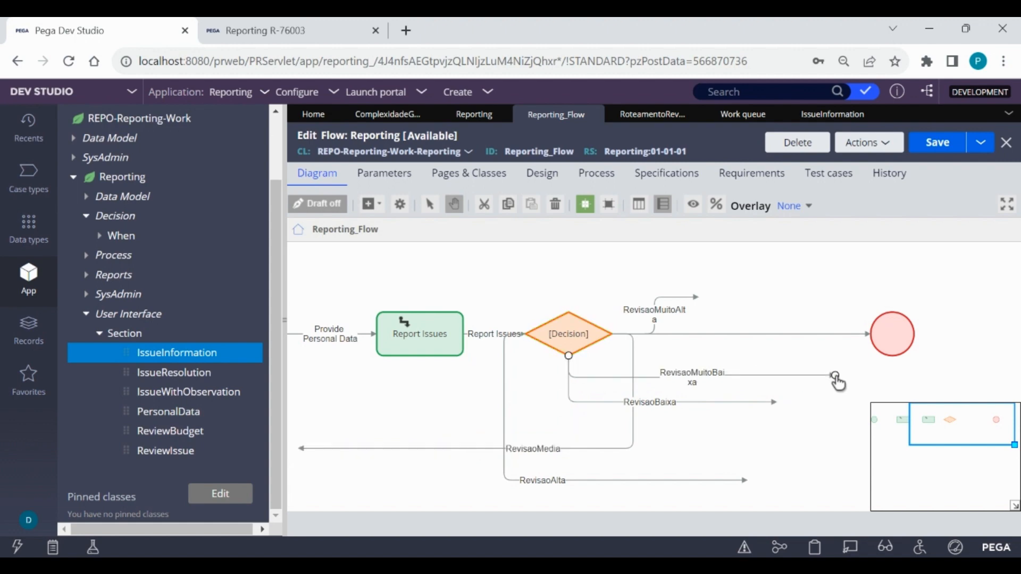
left_click(301, 450)
left_click_drag(299, 448, 866, 273)
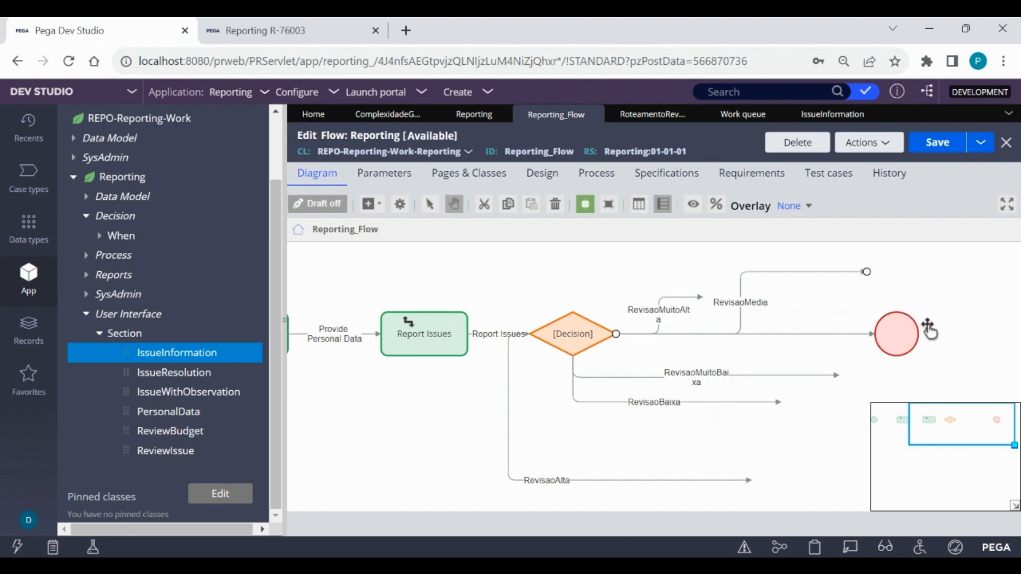
left_click_drag(699, 301, 703, 254)
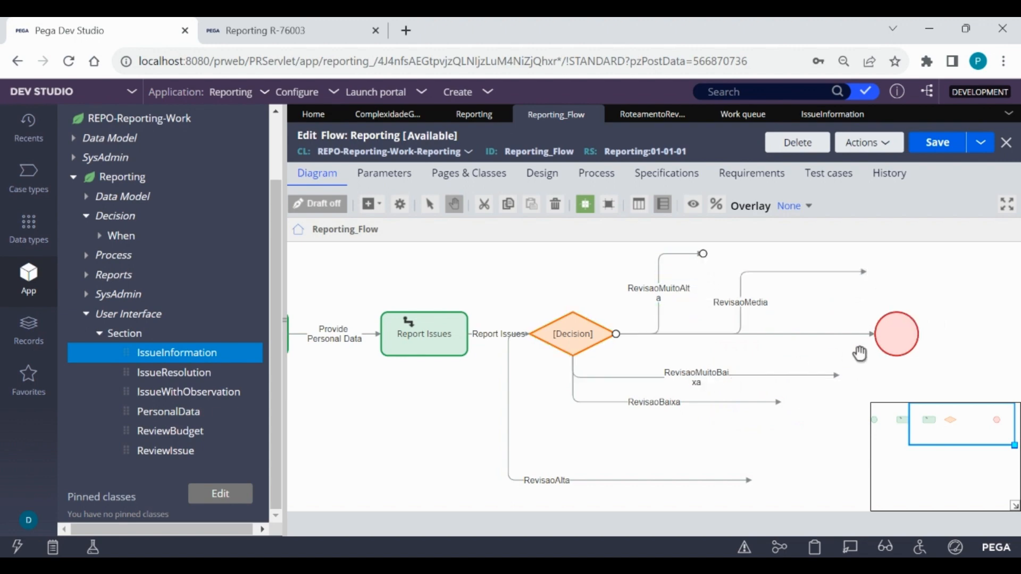
left_click(951, 340)
left_click_drag(852, 428, 754, 417)
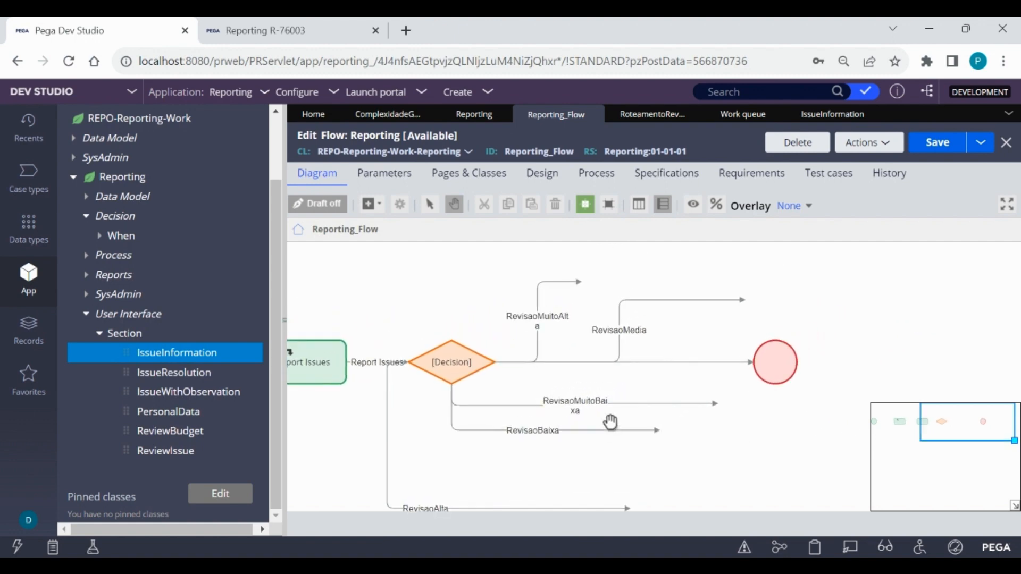
scroll(726, 430, "down", 1)
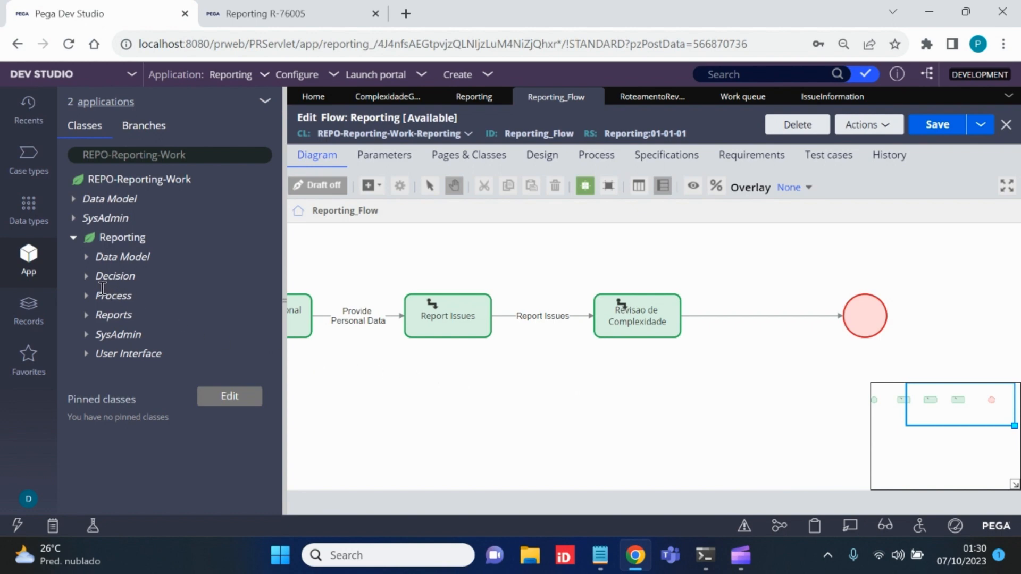
Step: Open the Reporting class's PreReportIssues data transform and add a sibling row below the .Issues row
left_click(87, 260)
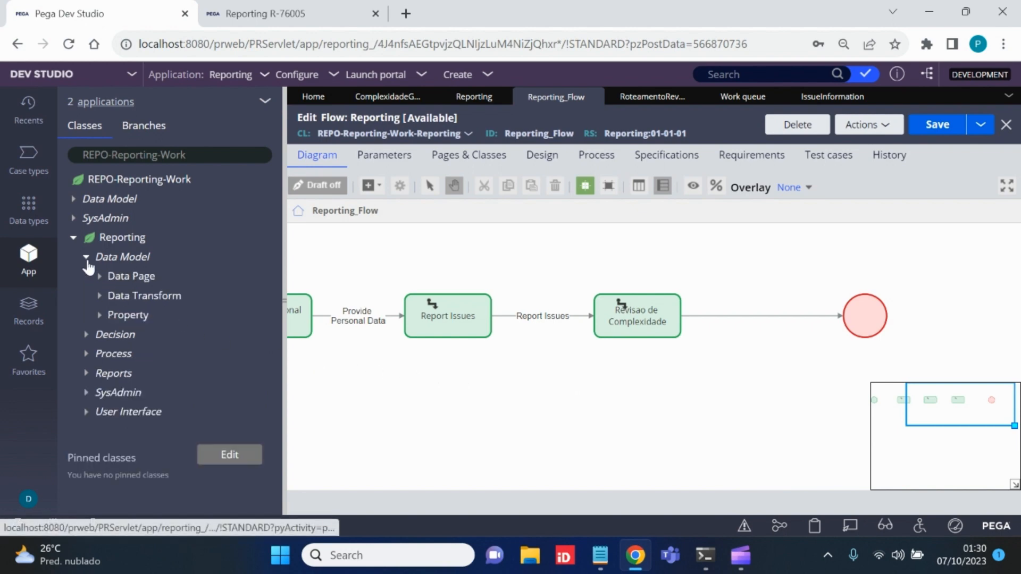
left_click(101, 298)
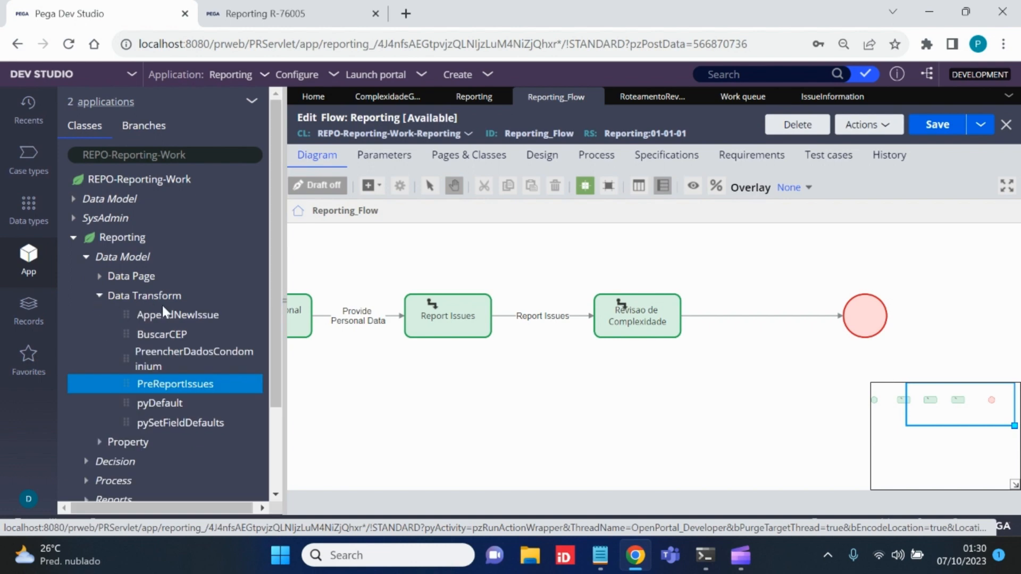
left_click(165, 384)
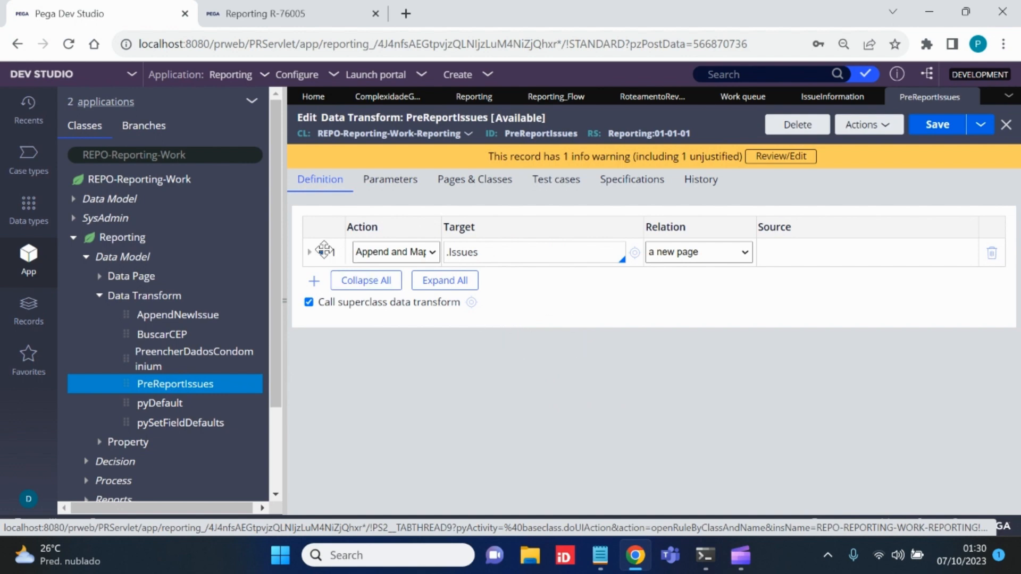
right_click(323, 255)
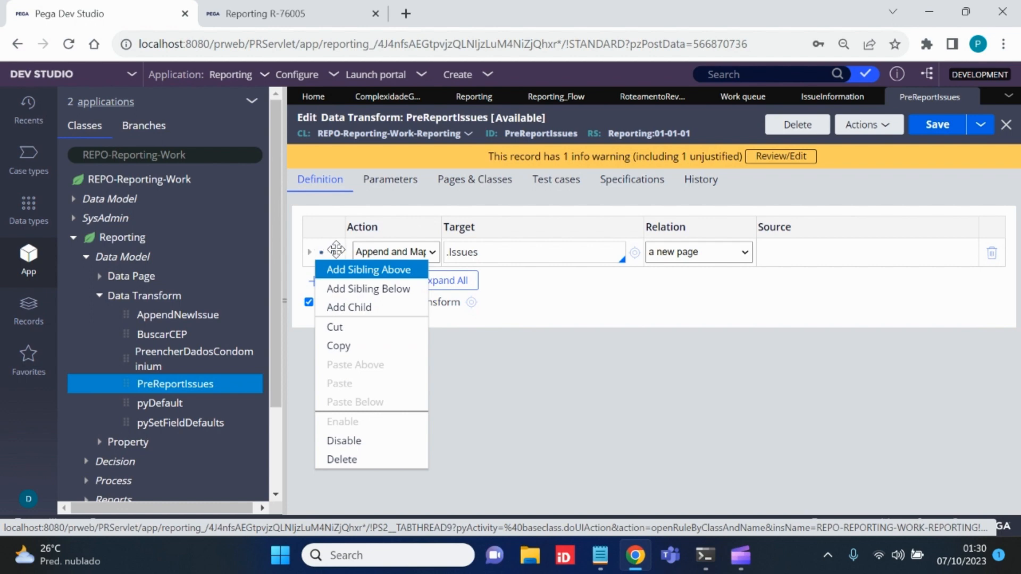
left_click(376, 294)
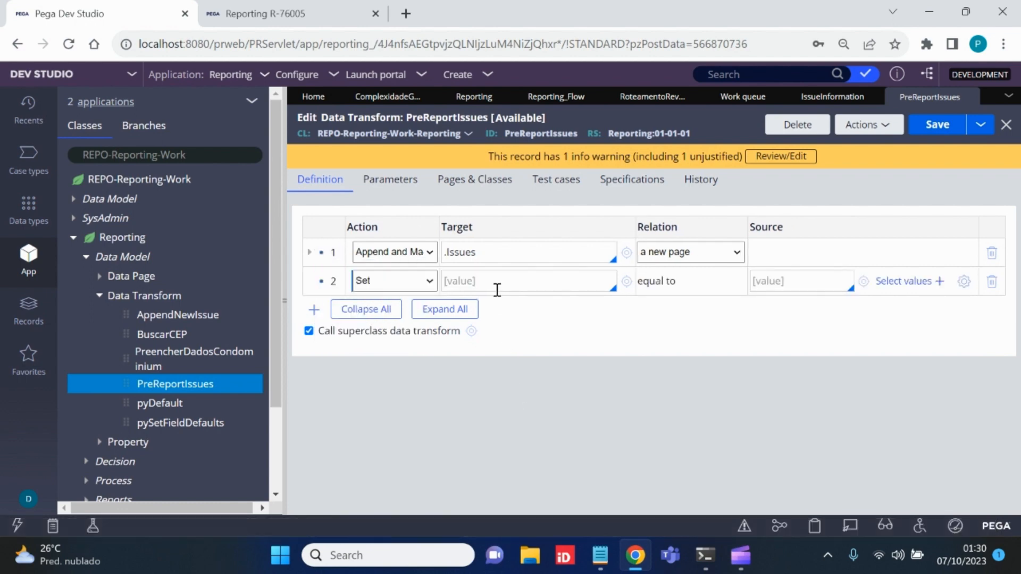
Step: Set the new Set row's target to the .CondominioSelecionado property
type(".")
key("Down")
key("Down")
key("Down")
key("Down")
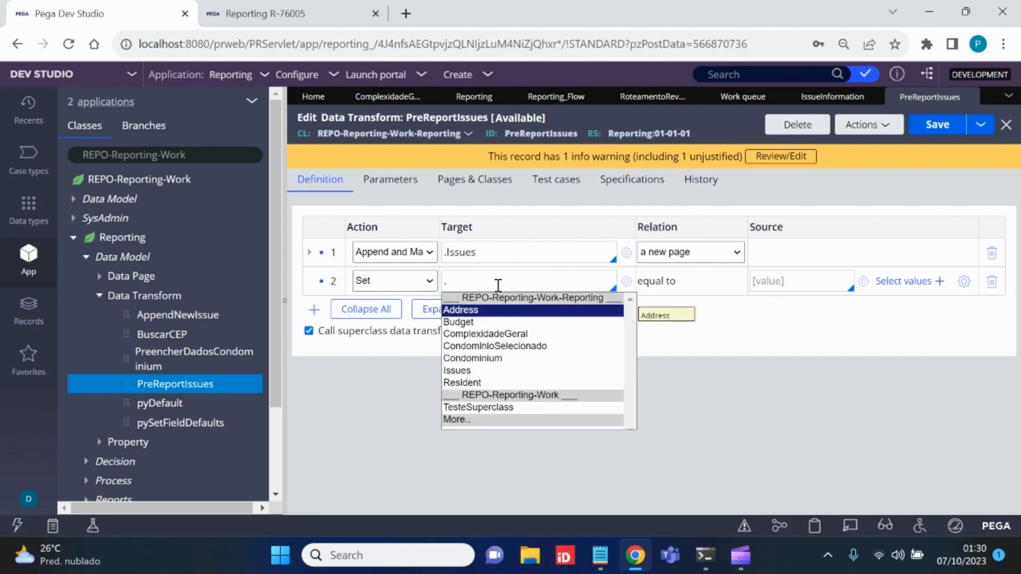
key("Return")
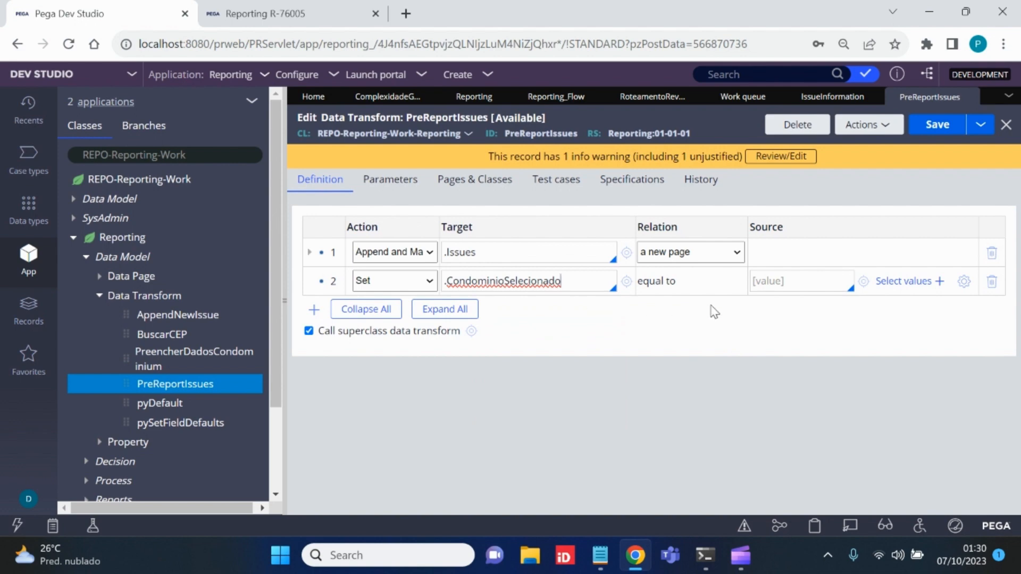
left_click(774, 282)
left_click_drag(578, 284, 450, 282)
left_click(592, 282)
left_click(795, 281)
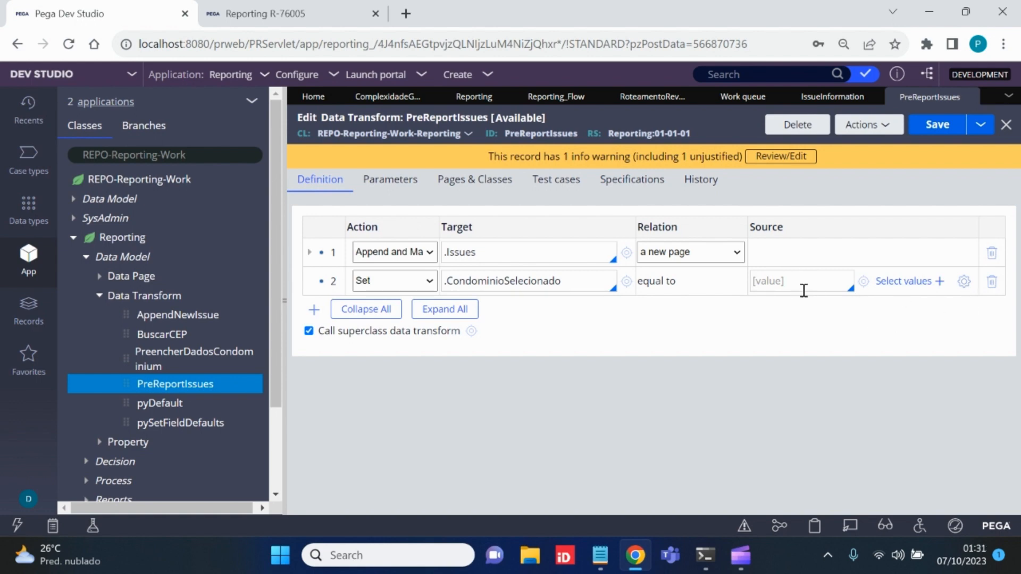
left_click(964, 282)
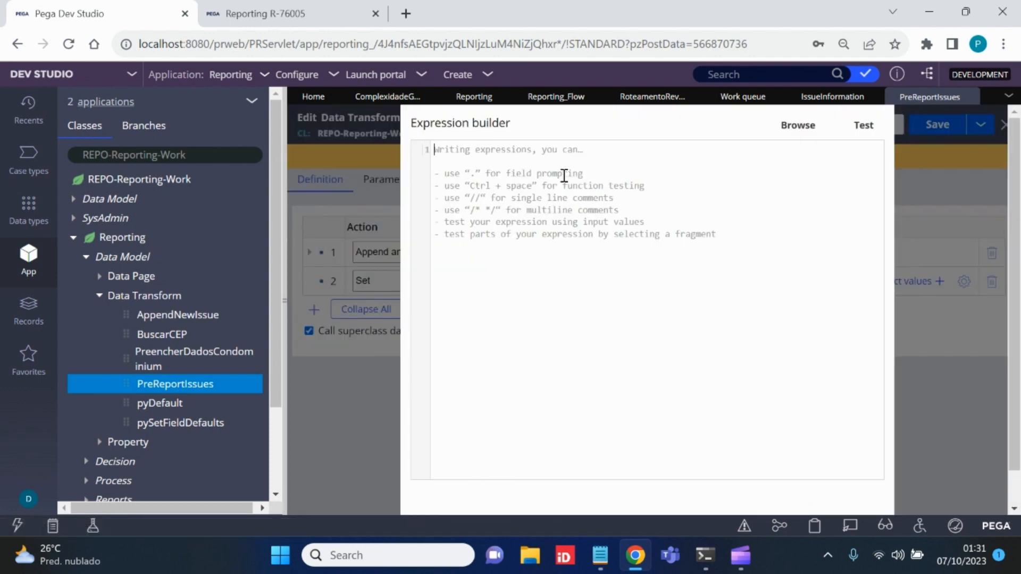
type("@")
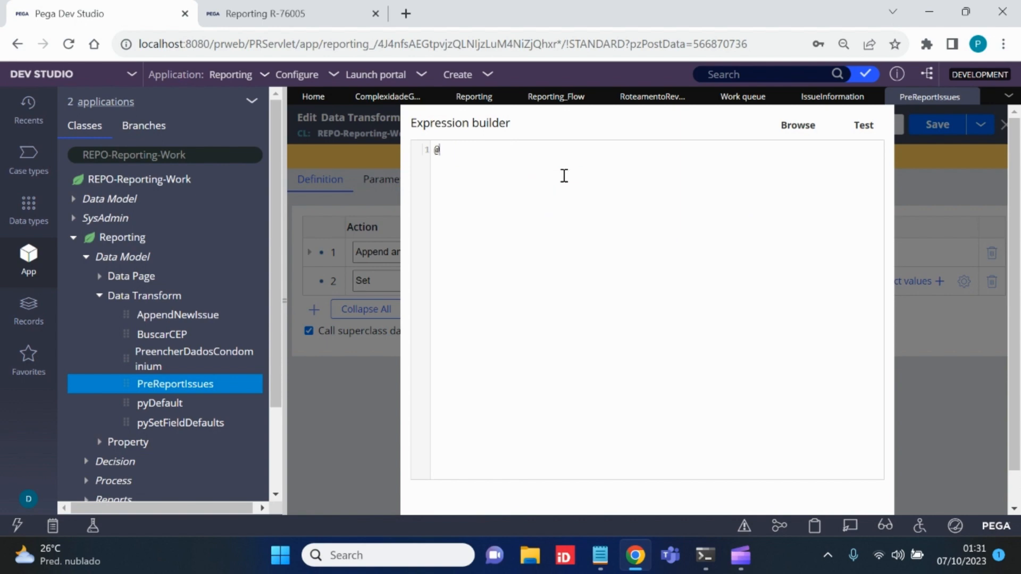
type("DecisionTable.Obtain")
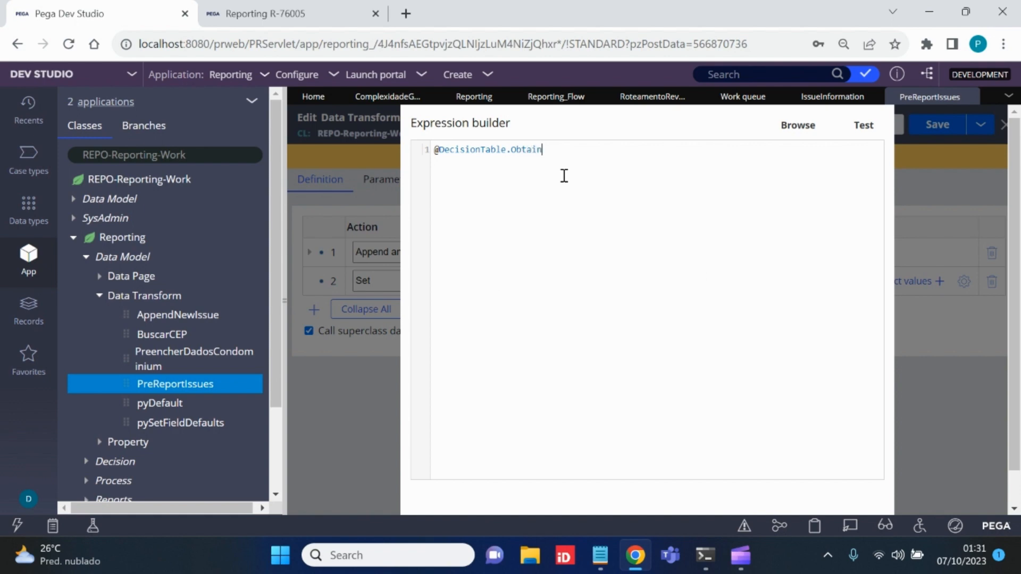
type("Value(tools, Primary,")
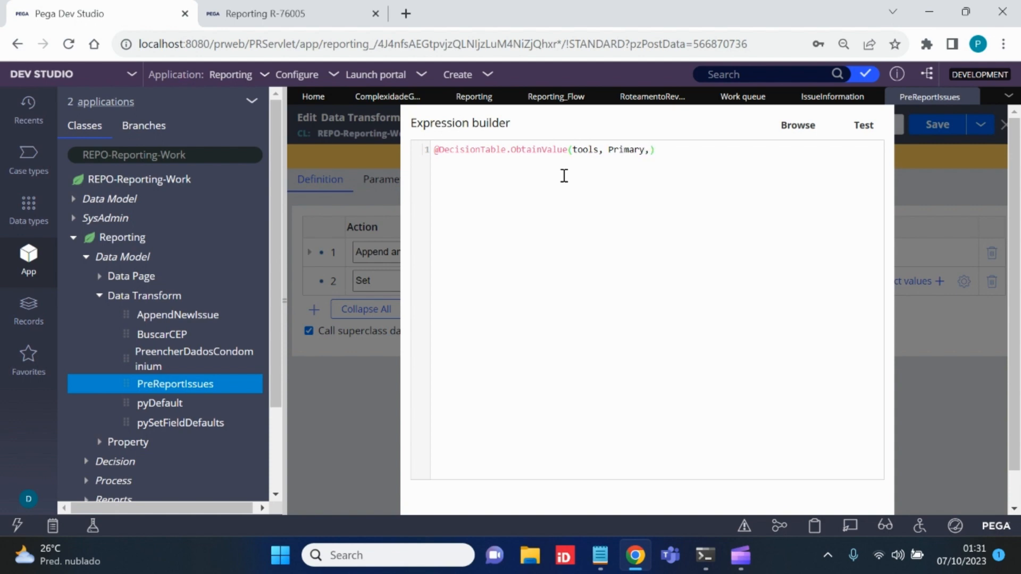
Step: Add the decision table's ID, RoteamentoRevisaoComplexidade, copied from its record, as the quoted third argument of ObtainValue
mouse_move(633, 149)
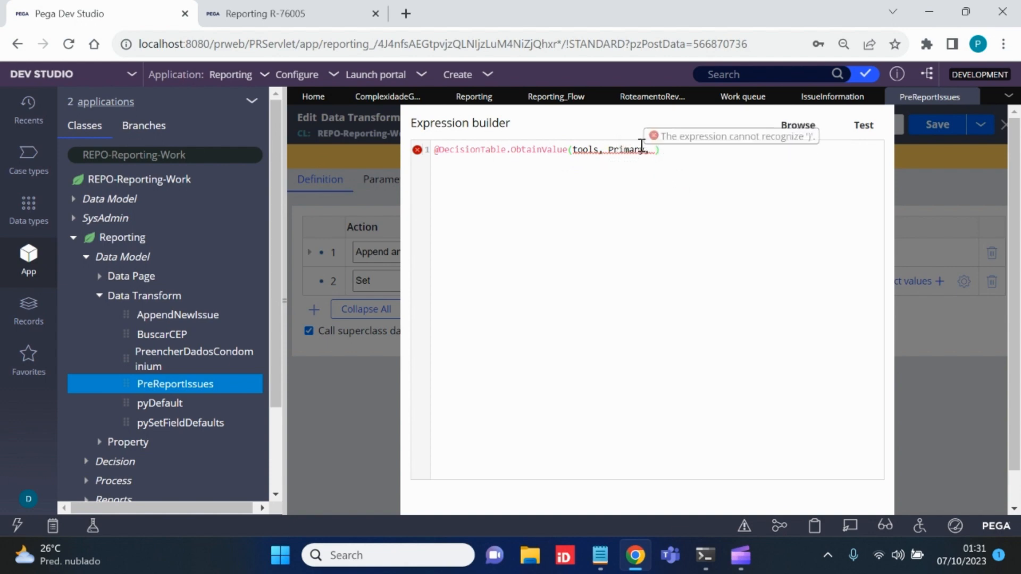
left_click_drag(645, 151, 617, 160)
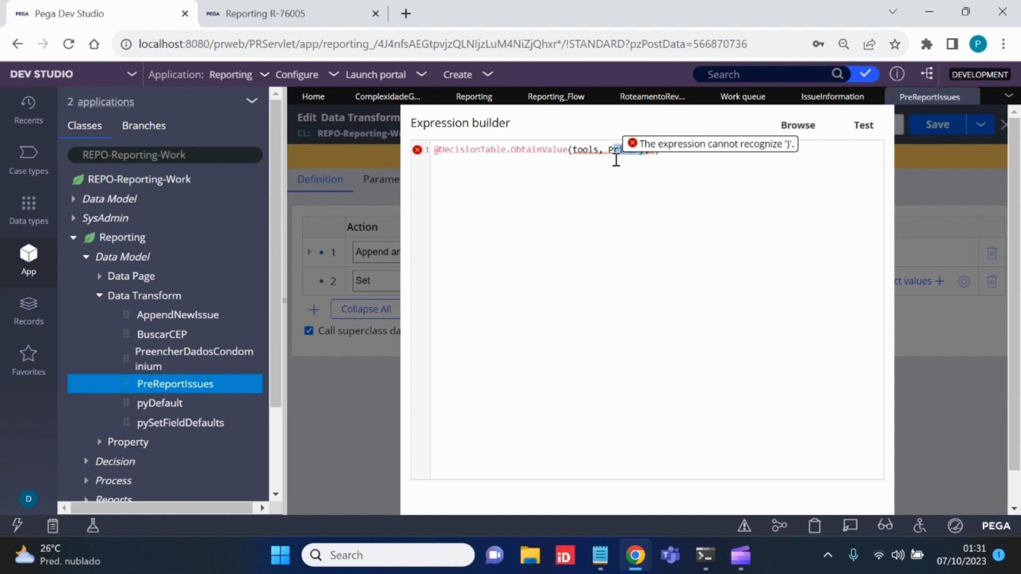
left_click(655, 151)
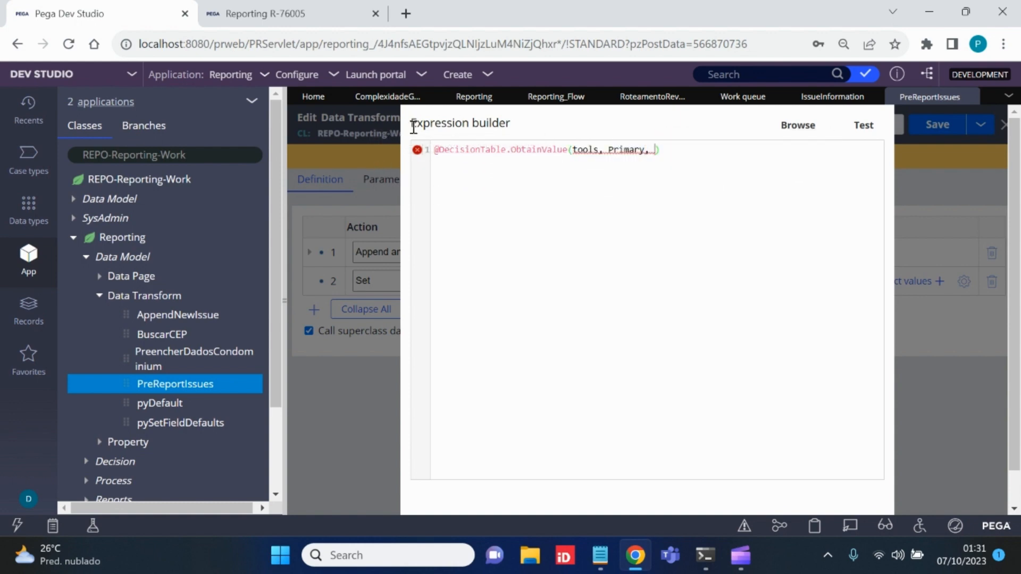
type("\"\"")
type("Roteamento")
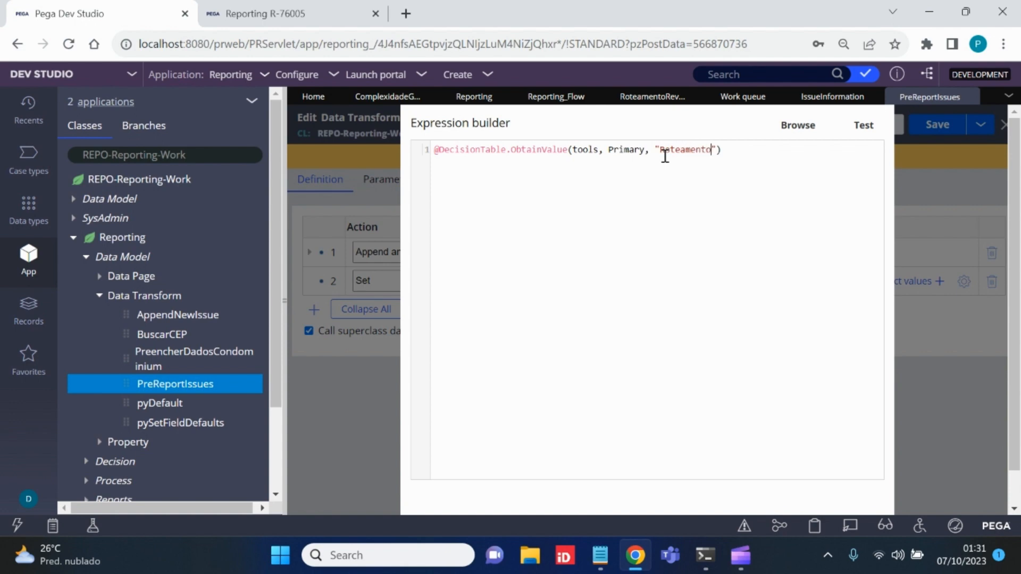
left_click(651, 96)
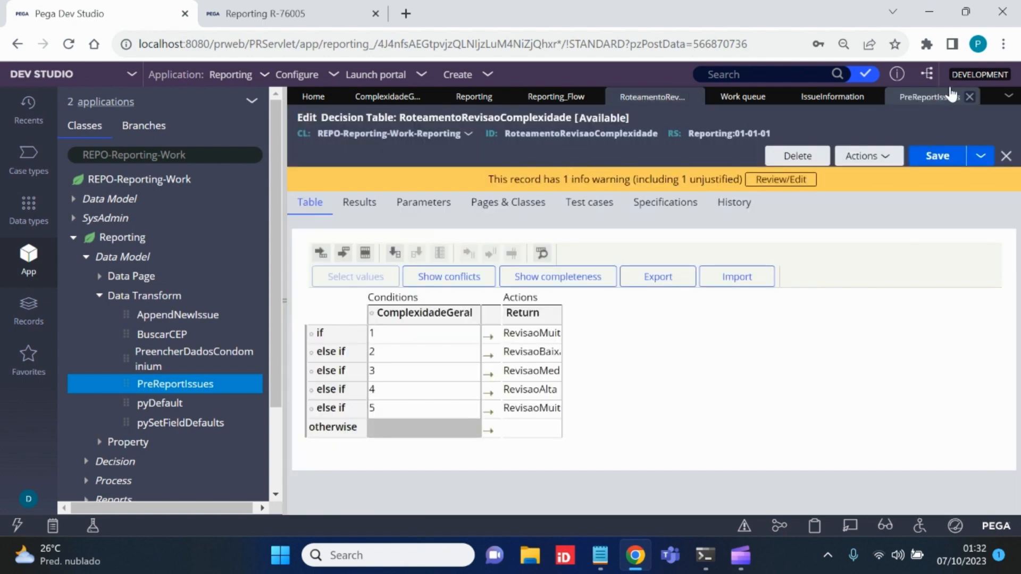
double_click(603, 133)
key("ctrl+c")
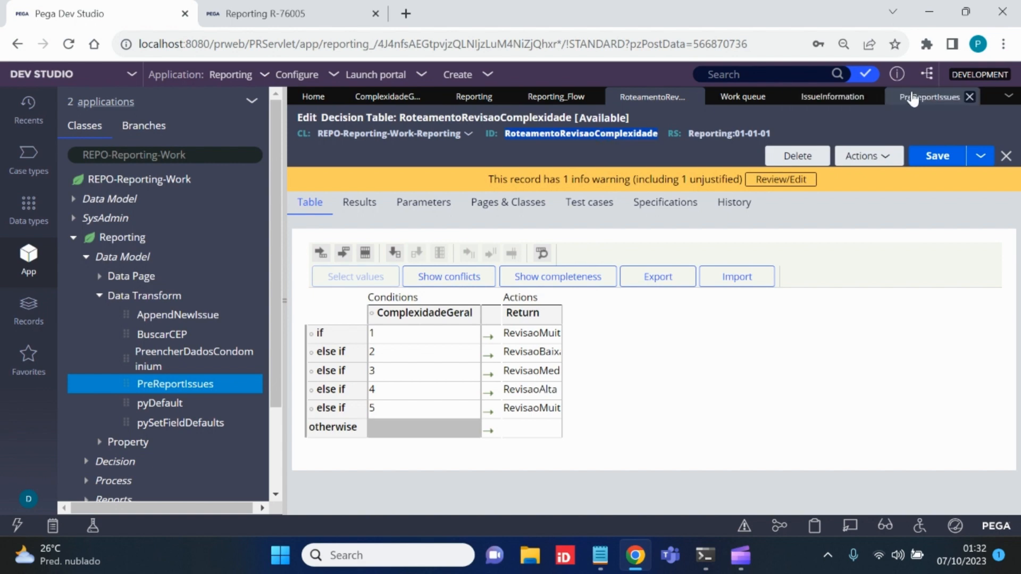
left_click(930, 97)
double_click(690, 154)
key("ctrl+v")
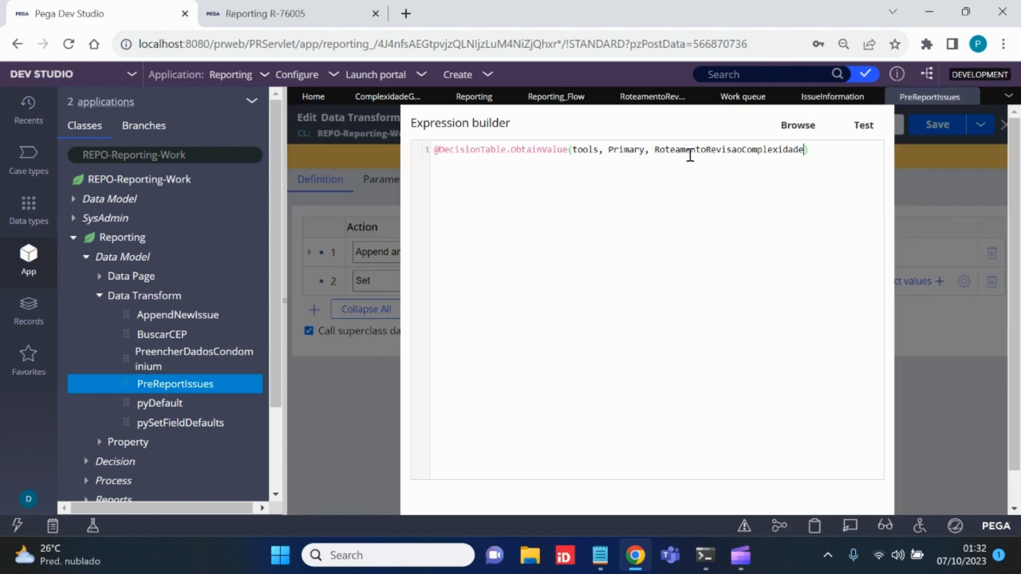
left_click(653, 151)
type("\"")
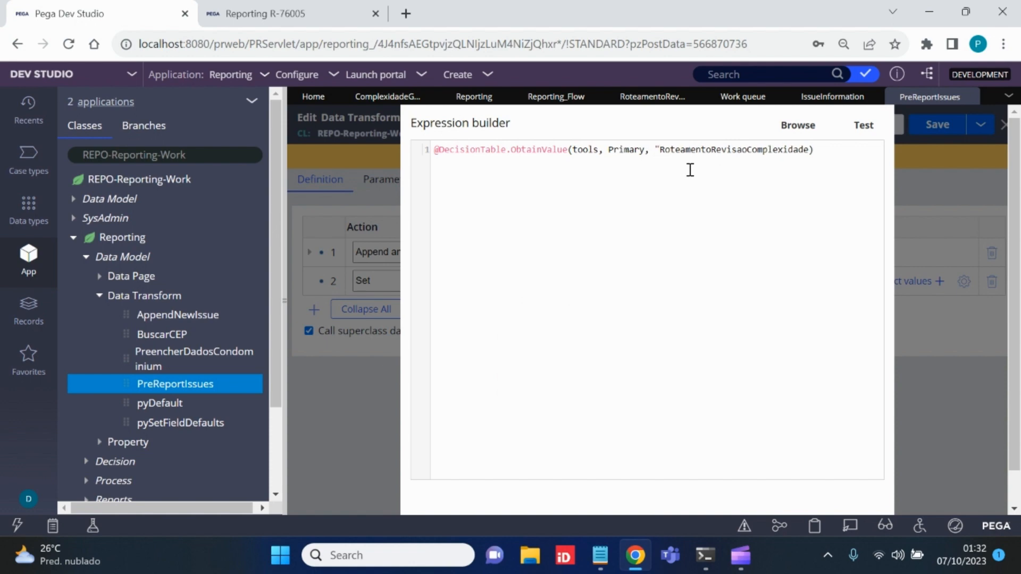
Step: Complete the ObtainValue expression with true as its last argument and apply it to the .CondominioSelecionado row's source
left_click(808, 150)
type("\", tr")
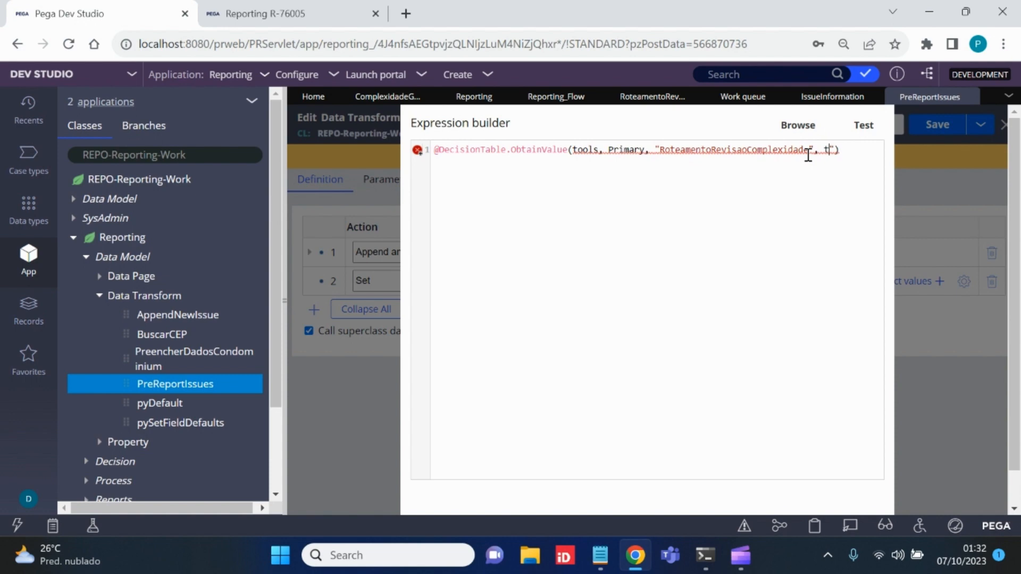
type("ue")
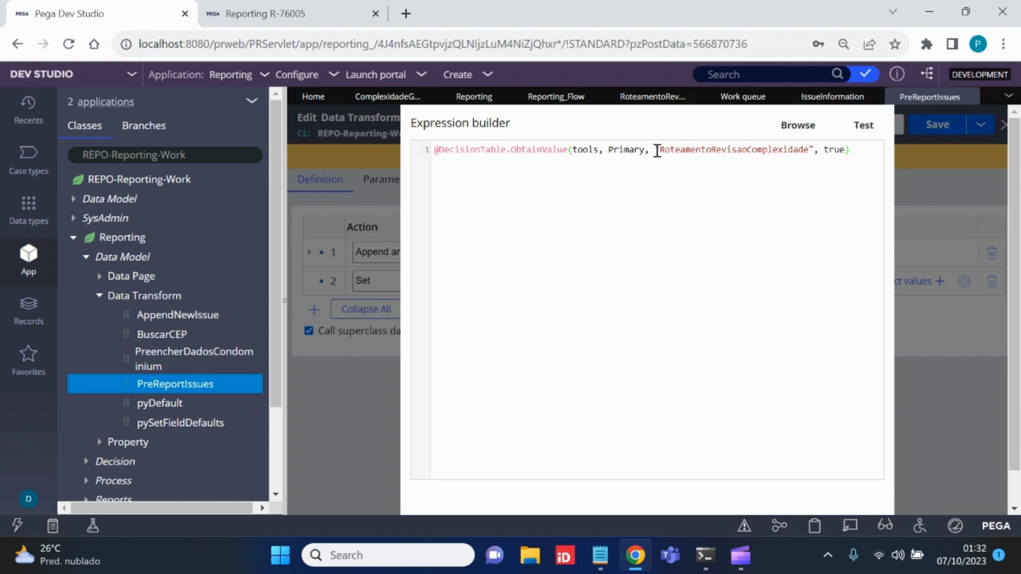
left_click_drag(657, 151, 816, 151)
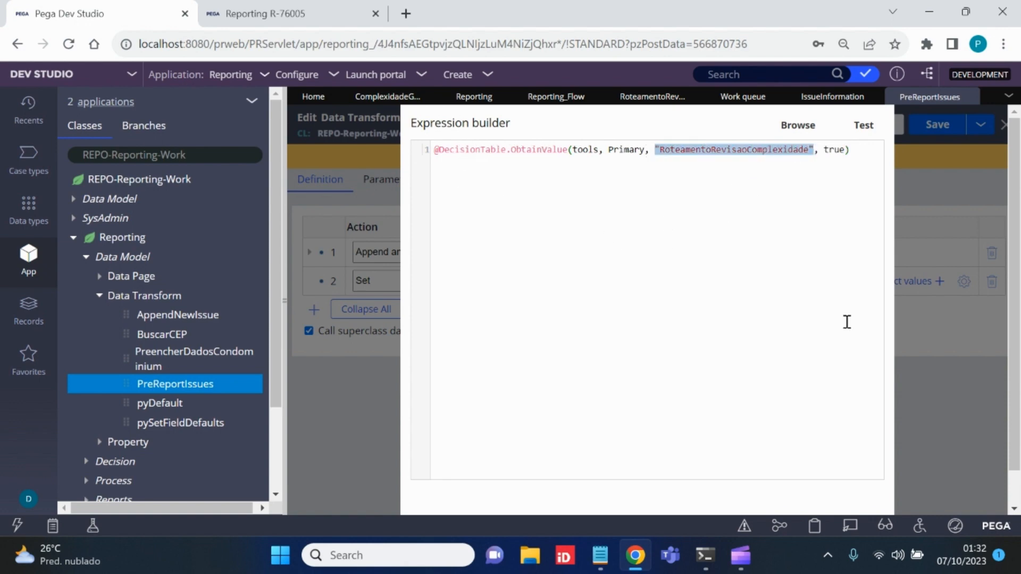
left_click(845, 488)
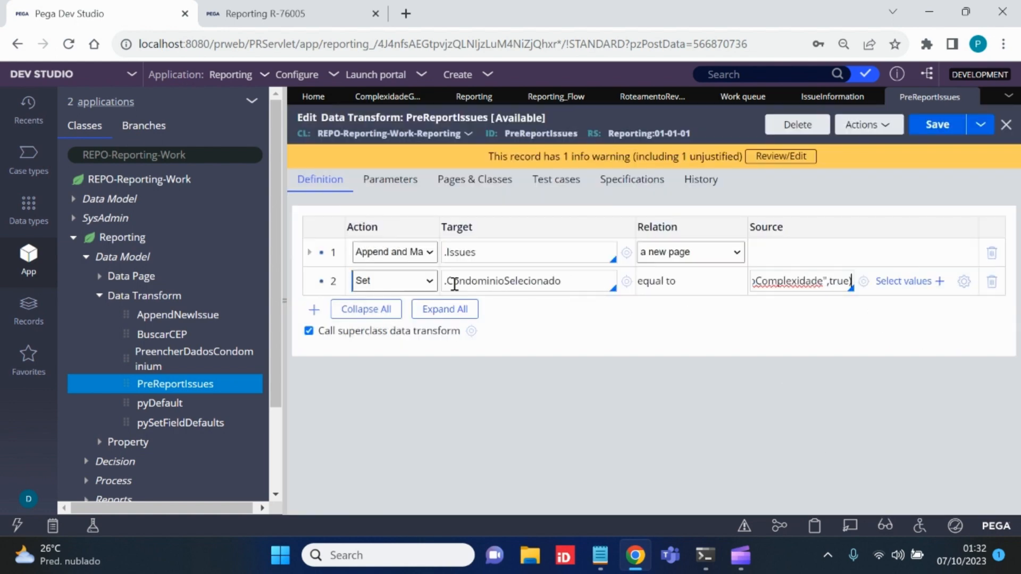
left_click_drag(563, 282, 450, 284)
left_click(579, 282)
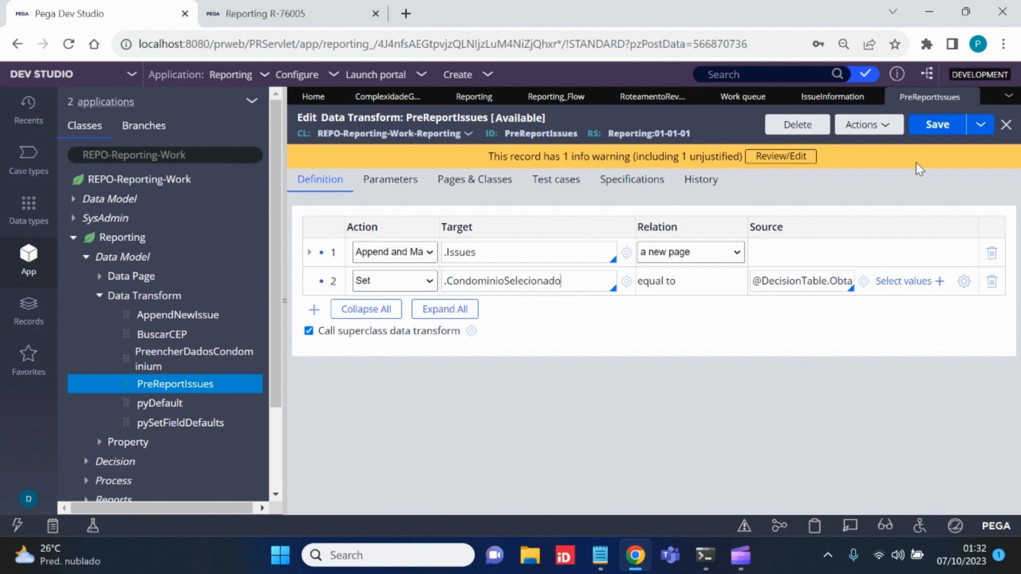
Step: Add a sibling row above the .CondominioSelecionado row and set its target to the .ComplexidadeGeral property
right_click(333, 285)
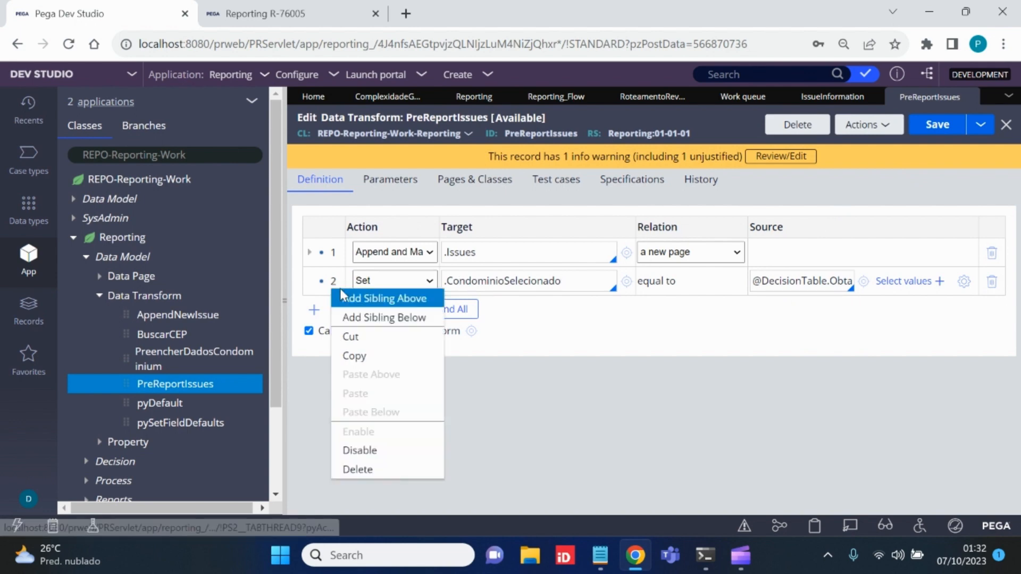
left_click(353, 293)
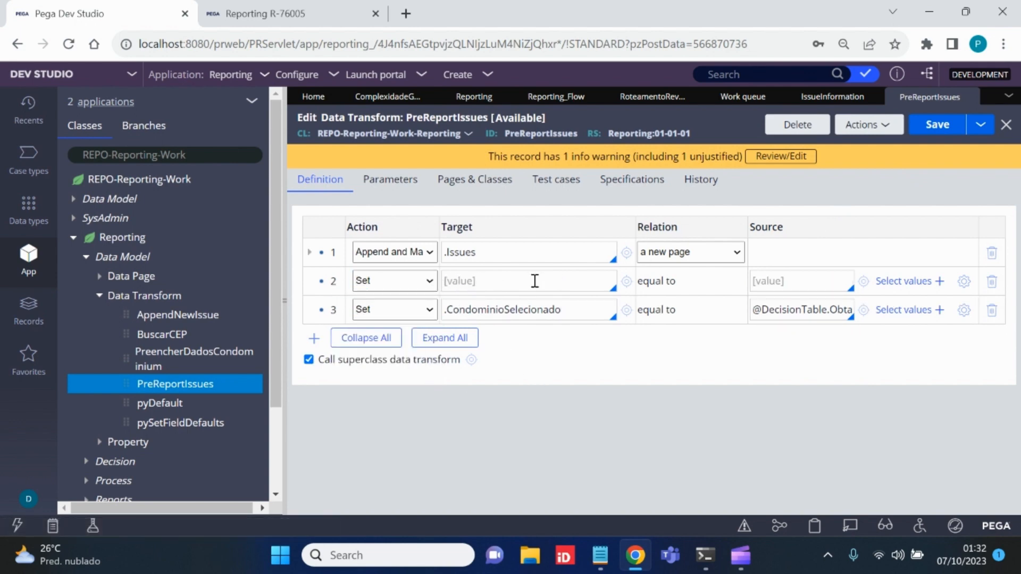
left_click(430, 96)
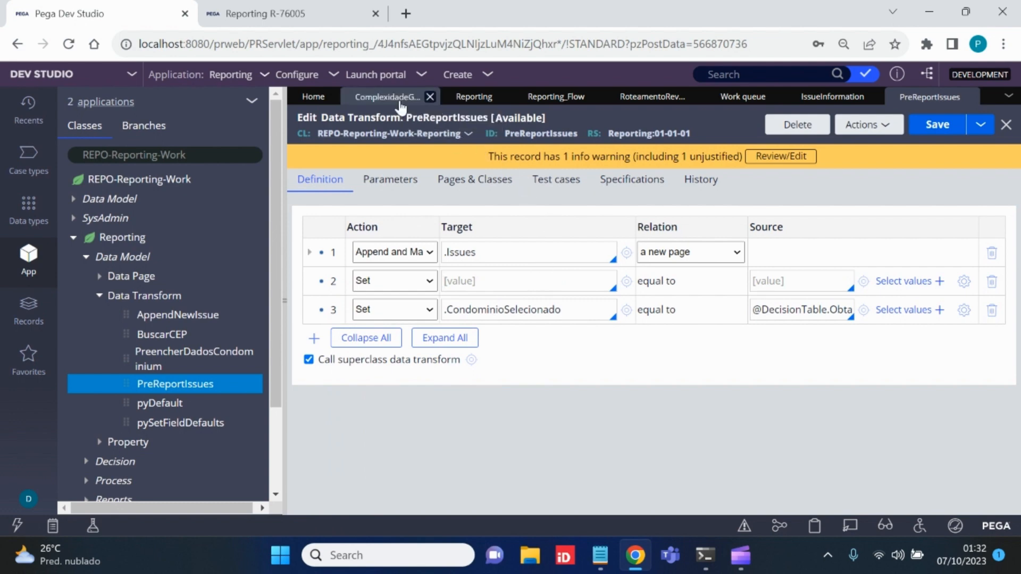
scroll(488, 367, "down", 3)
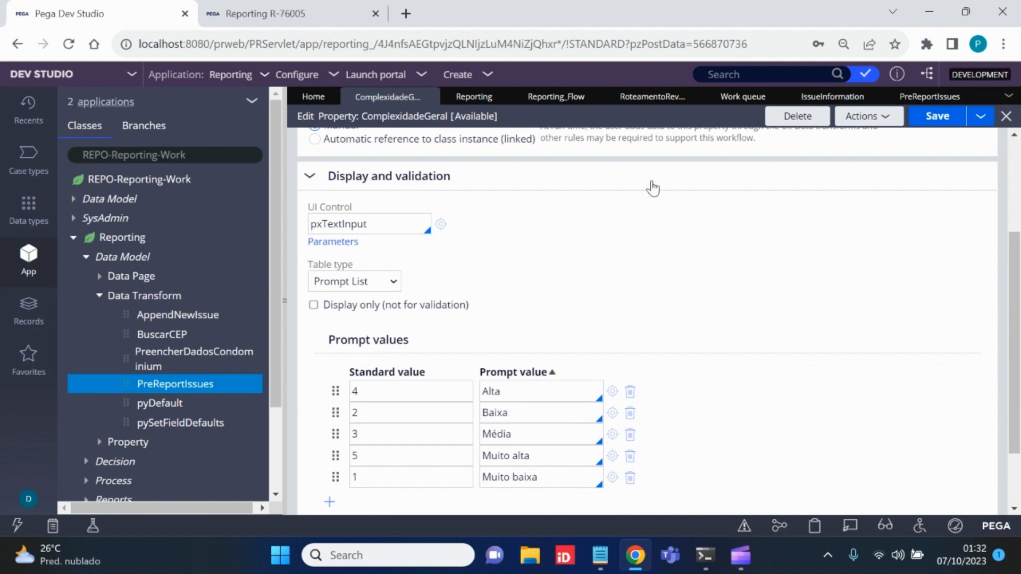
left_click(928, 99)
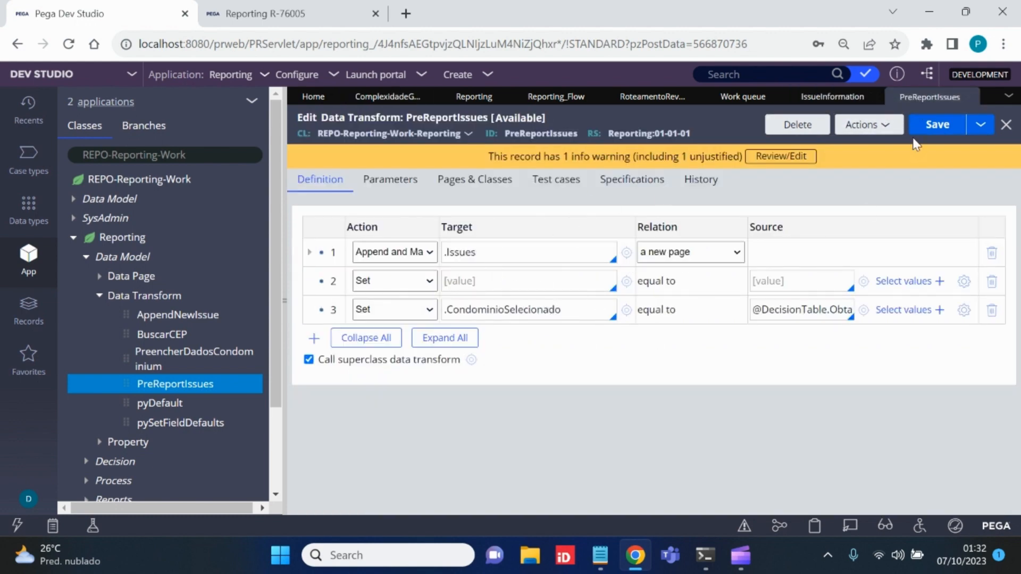
left_click(503, 280)
type(".")
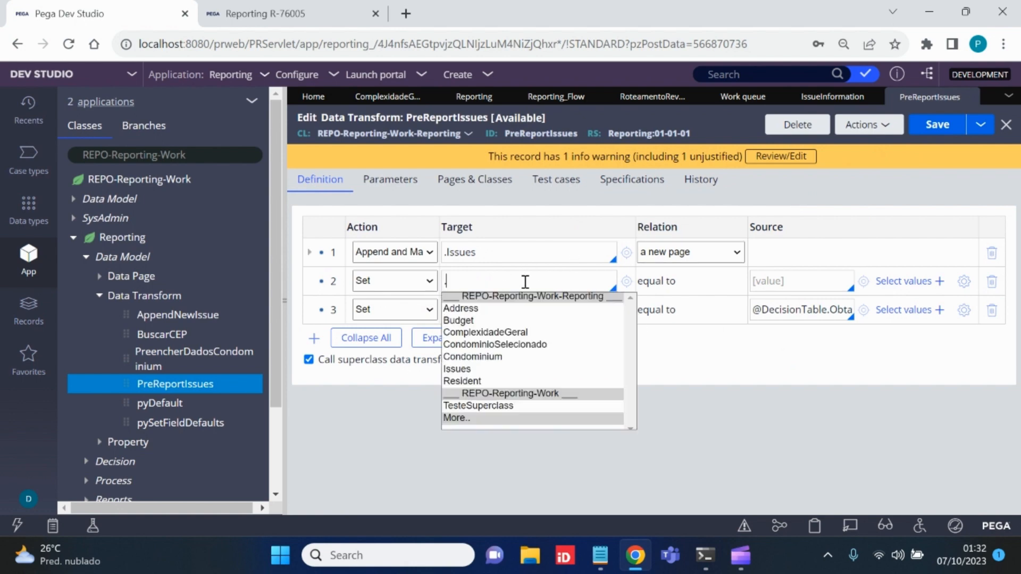
left_click(617, 333)
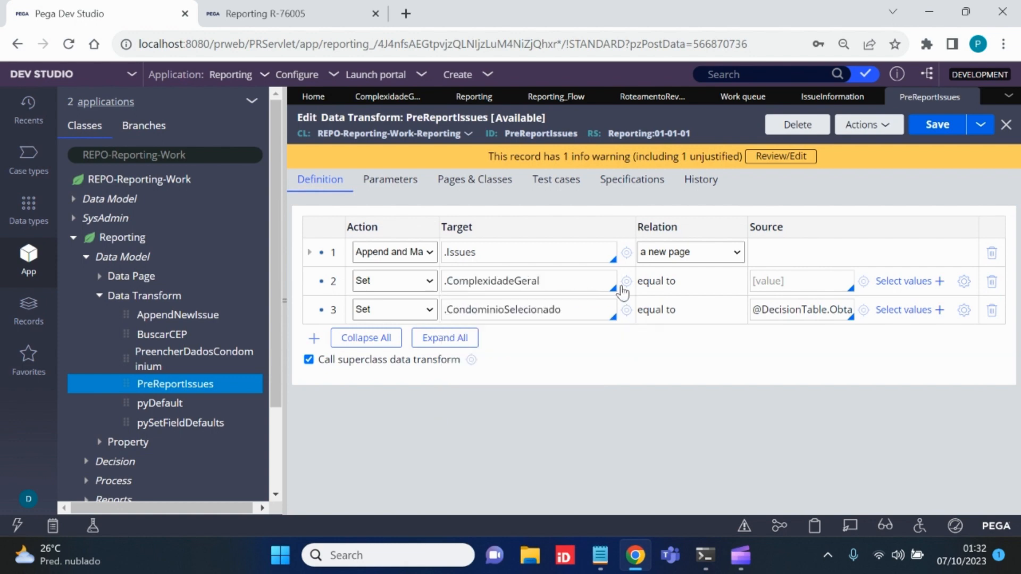
Step: Set the .ComplexidadeGeral row's source to 3 and check that value against the property's prompt list
left_click(787, 277)
type("3")
left_click(405, 103)
scroll(513, 319, "down", 1)
double_click(520, 351)
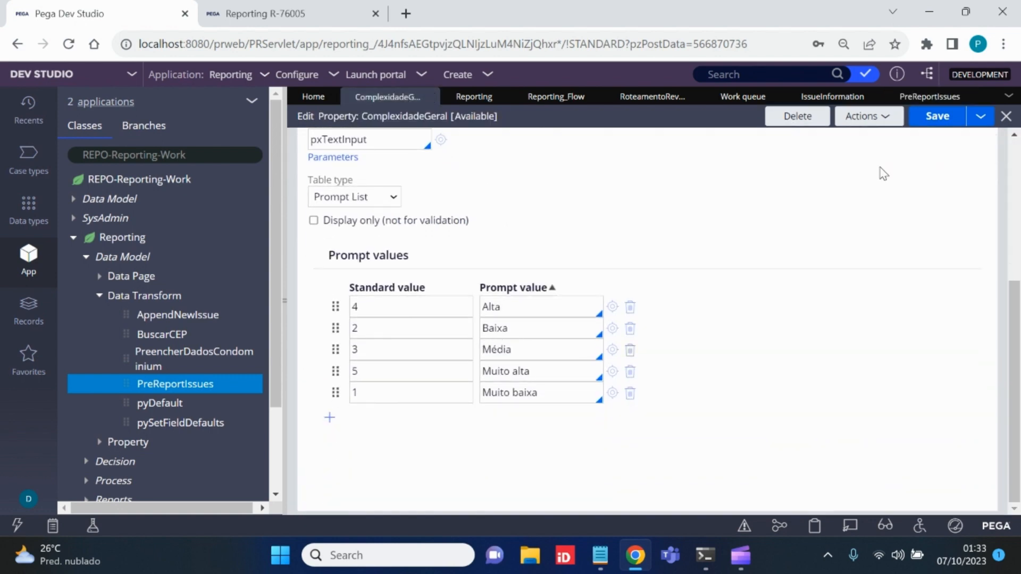
left_click(936, 96)
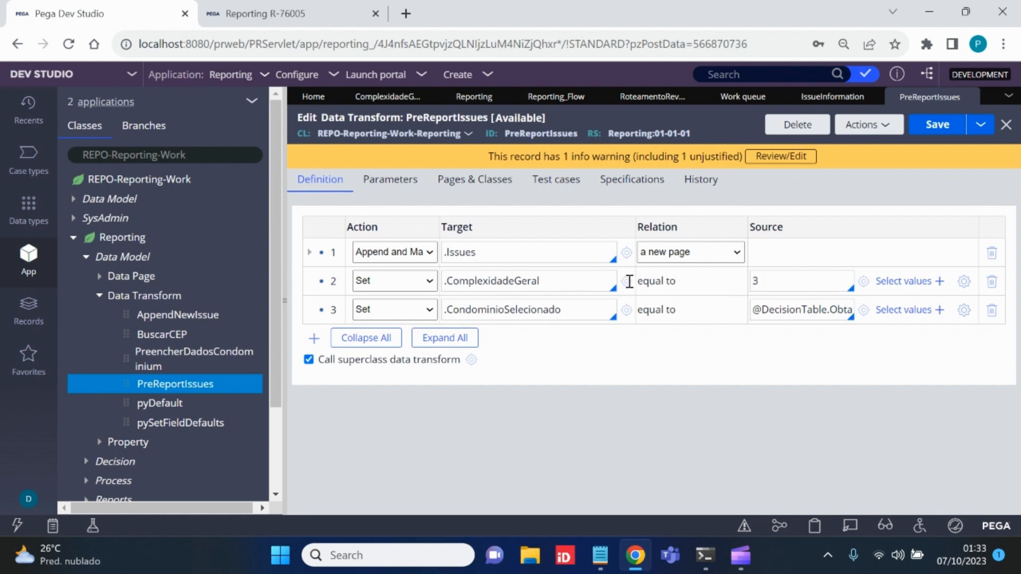
Step: Review how .ComplexidadeGeral feeds the RoteamentoRevisaoComplexidade table and which return value goes to .CondominioSelecionado
left_click_drag(558, 282, 458, 283)
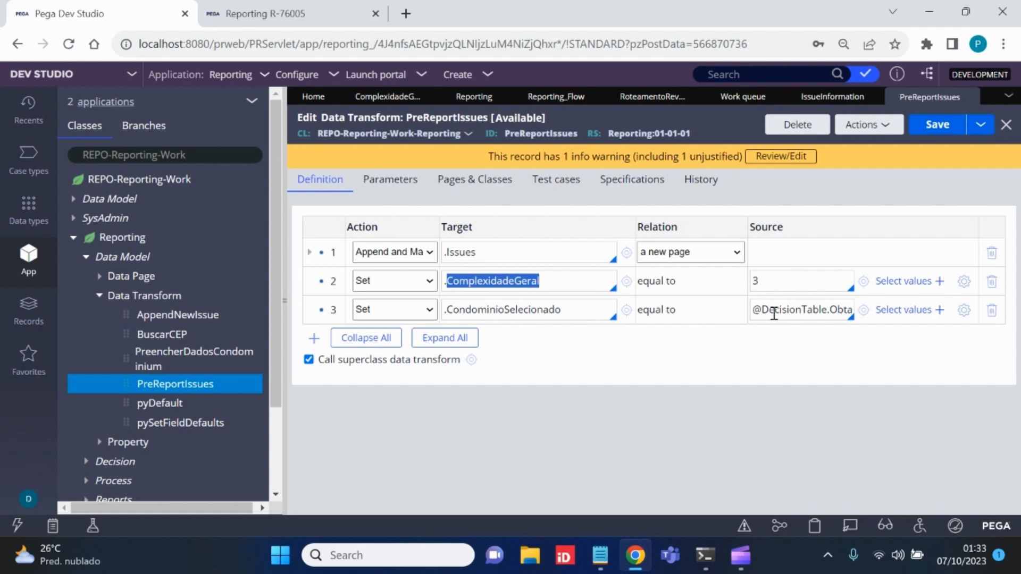
left_click(812, 309)
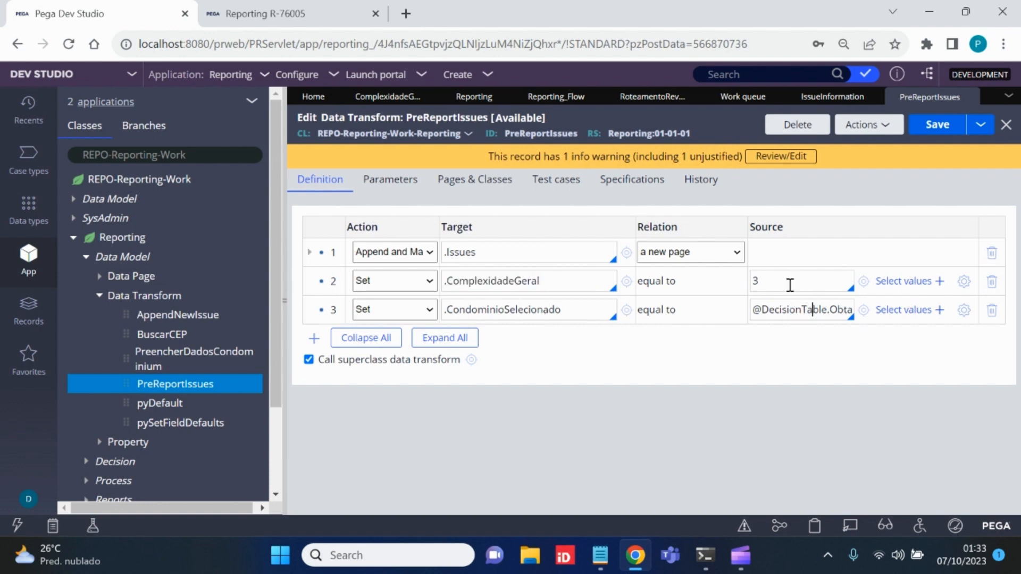
left_click(662, 99)
left_click_drag(510, 375, 565, 375)
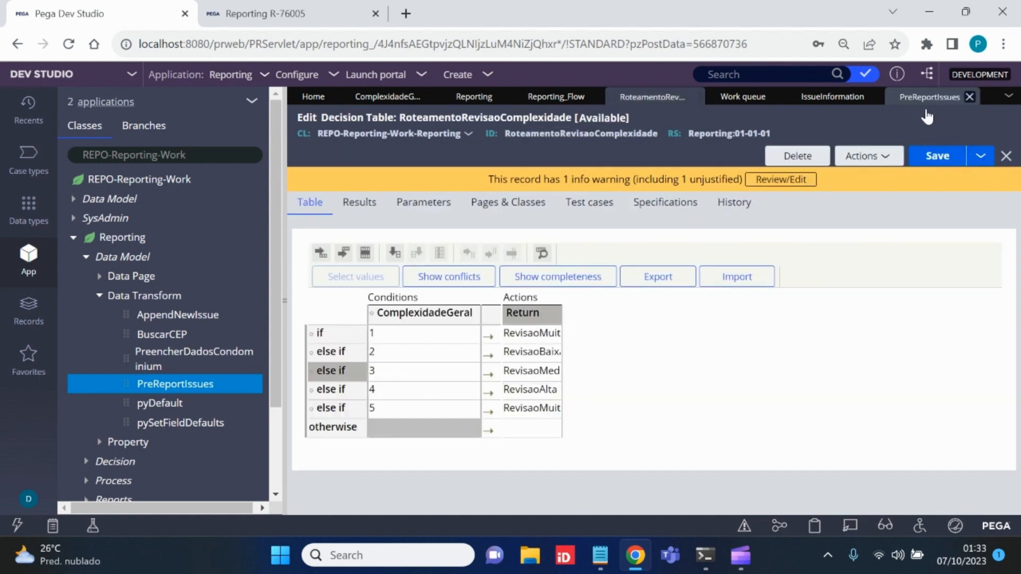
left_click(930, 97)
left_click_drag(563, 310, 442, 309)
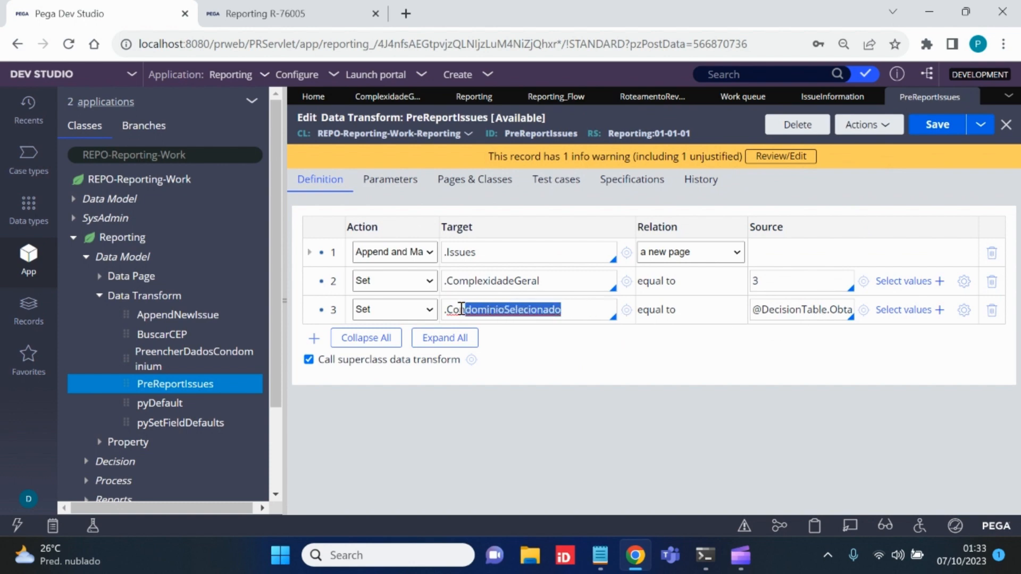
left_click(588, 308)
left_click_drag(570, 308, 456, 307)
left_click(570, 311)
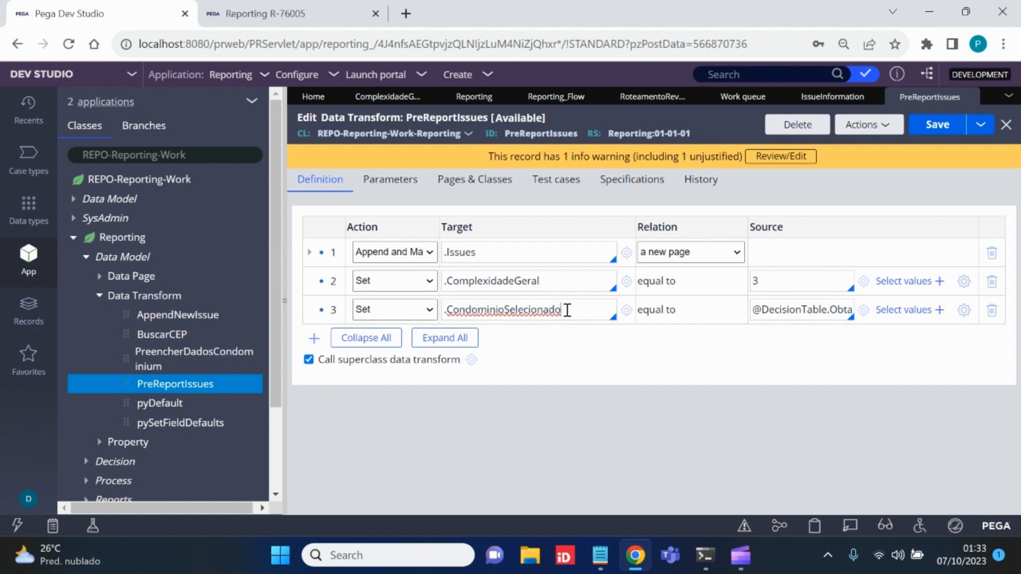
Step: Save the PreReportIssues data transform and run it on an empty test page in the Standard thread
left_click(936, 124)
left_click(863, 126)
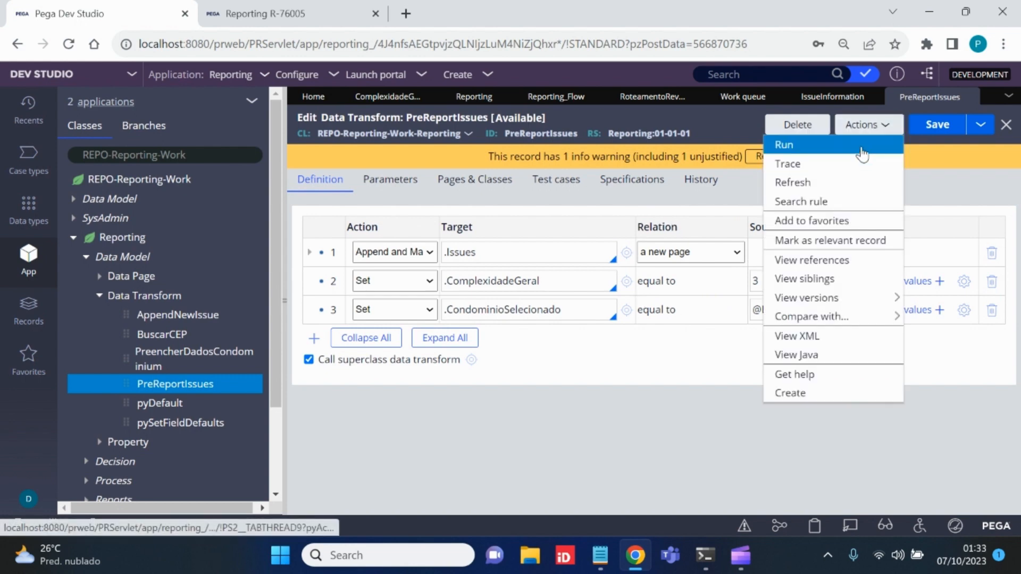
left_click(811, 148)
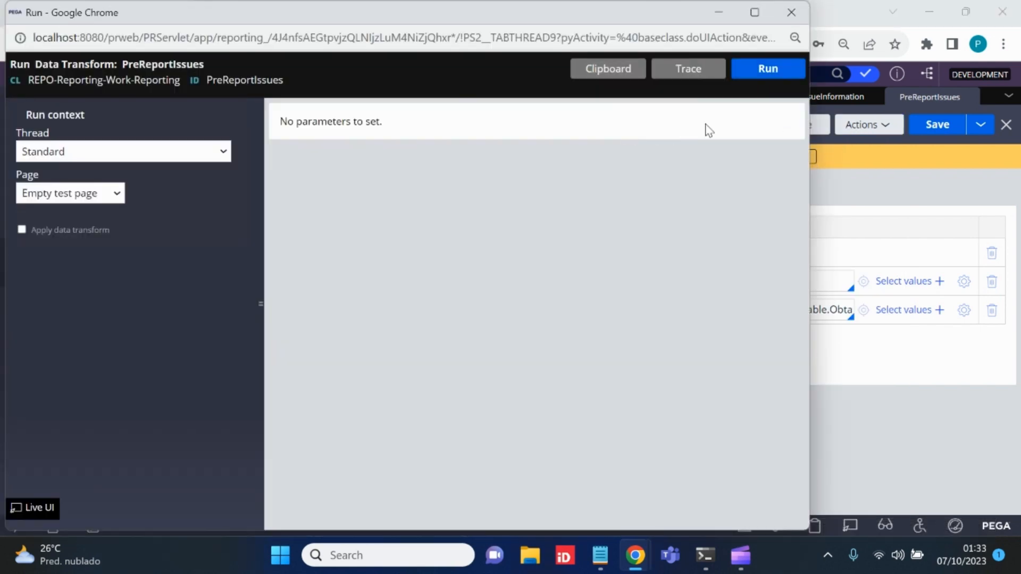
left_click(766, 73)
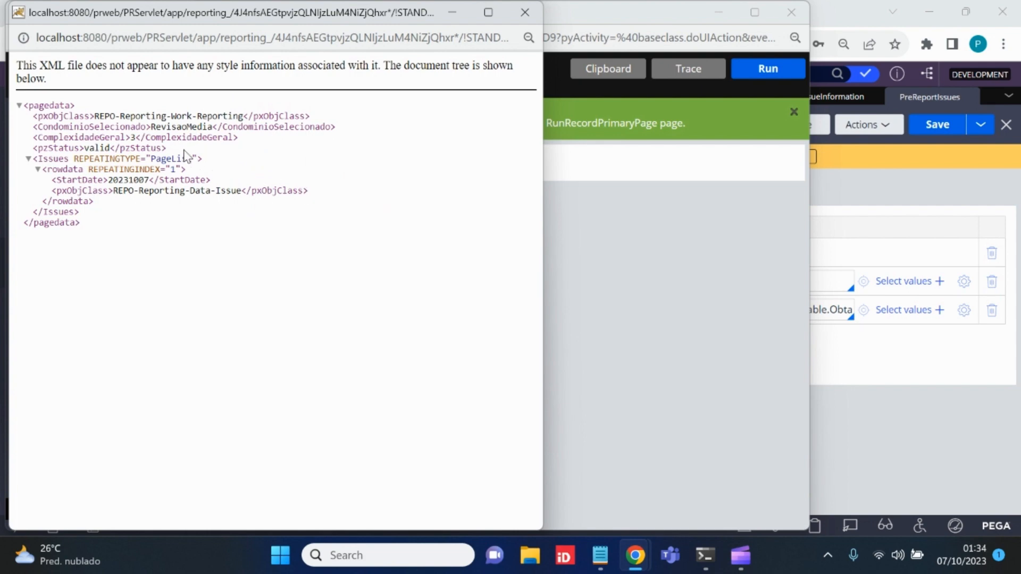
Step: Check the CondominioSelecionado value in the XML output of the PreReportIssues run and return to the run window
left_click_drag(37, 127, 213, 125)
left_click(152, 125)
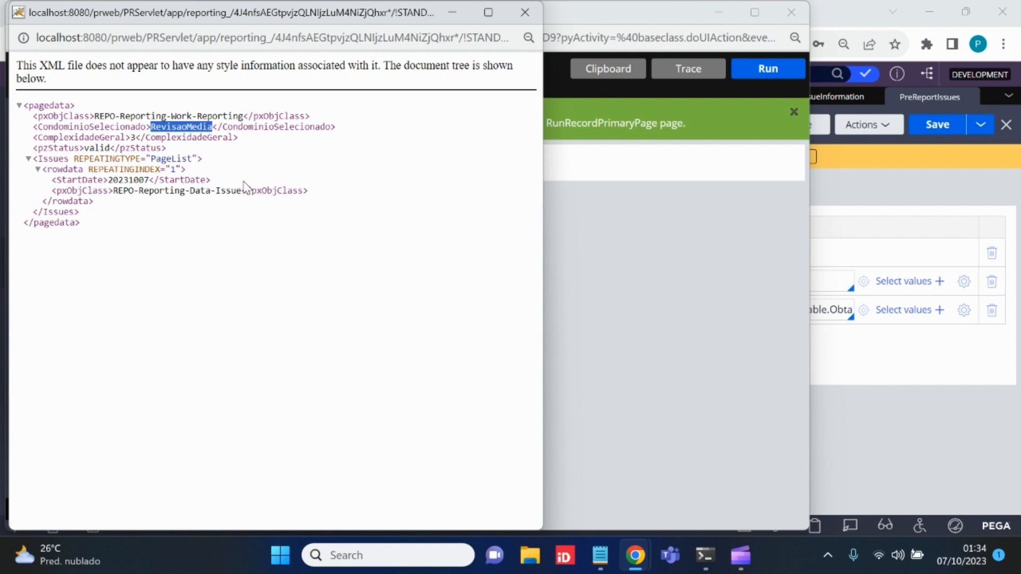
left_click(667, 294)
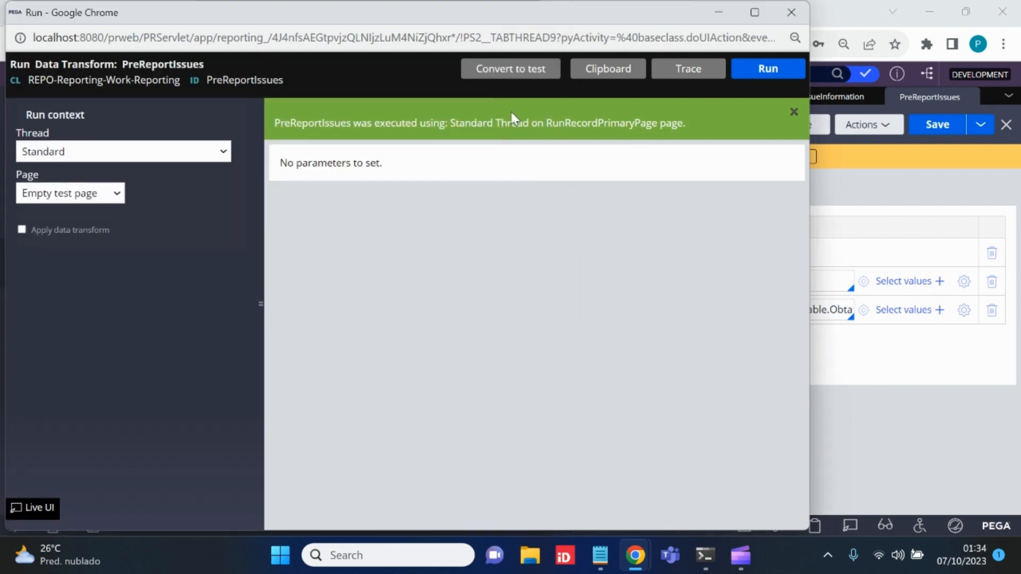
Step: Inspect CondominioSelecionado on the clipboard's RunRecordPrimaryPage in the Standard thread and return to the PreReportIssues data transform
left_click(599, 73)
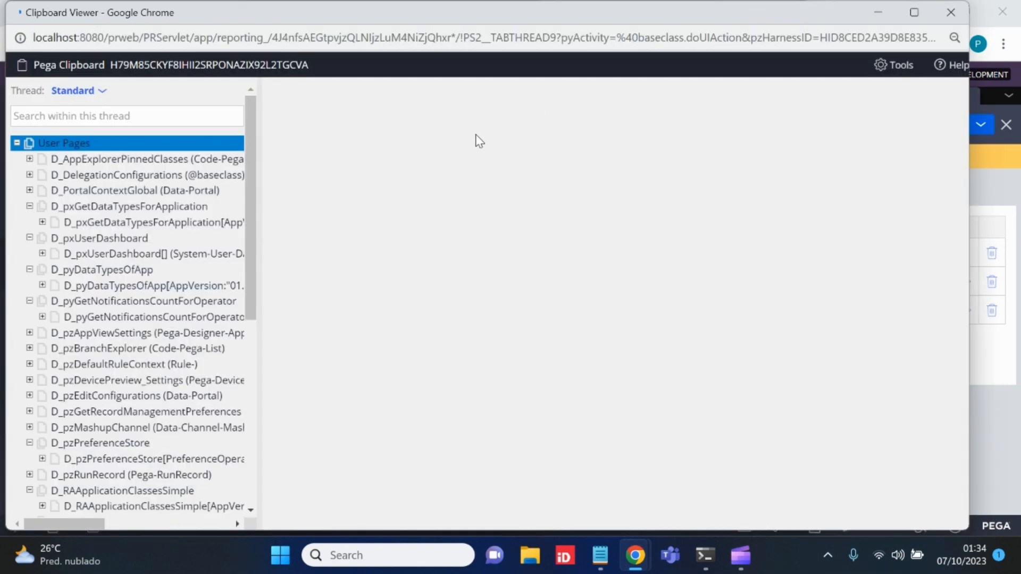
scroll(133, 240, "down", 7)
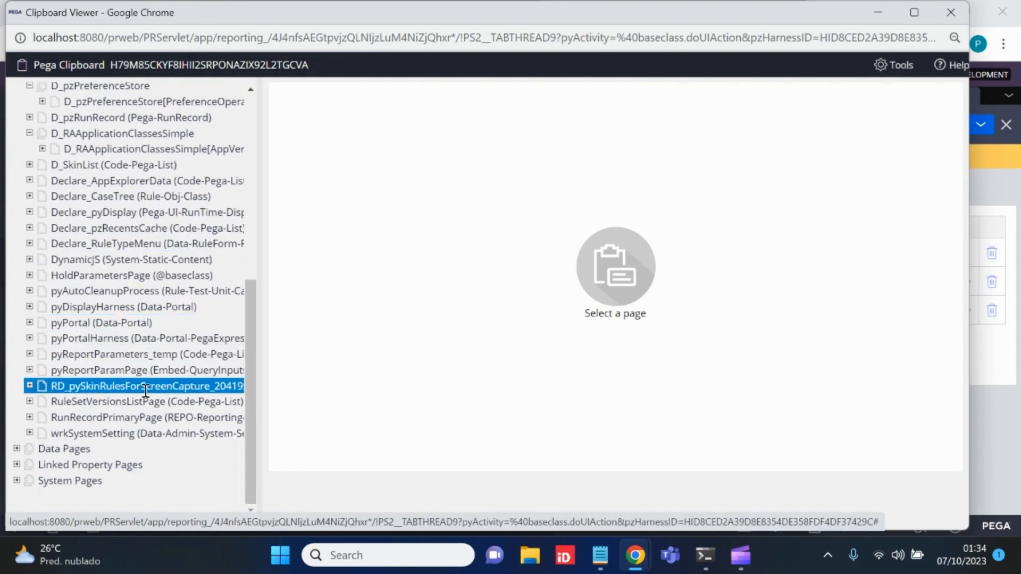
left_click(111, 418)
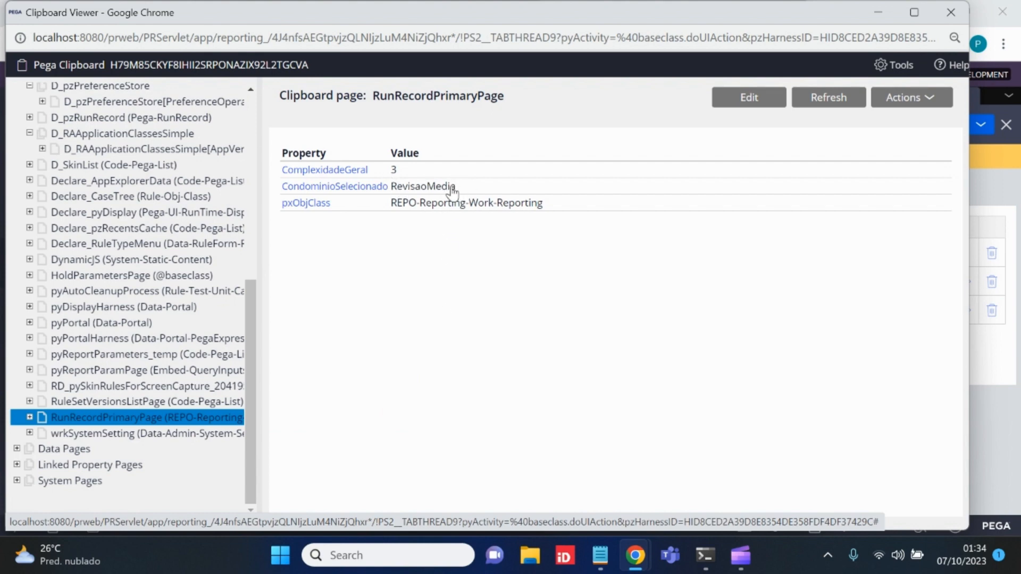
left_click_drag(453, 187, 392, 191)
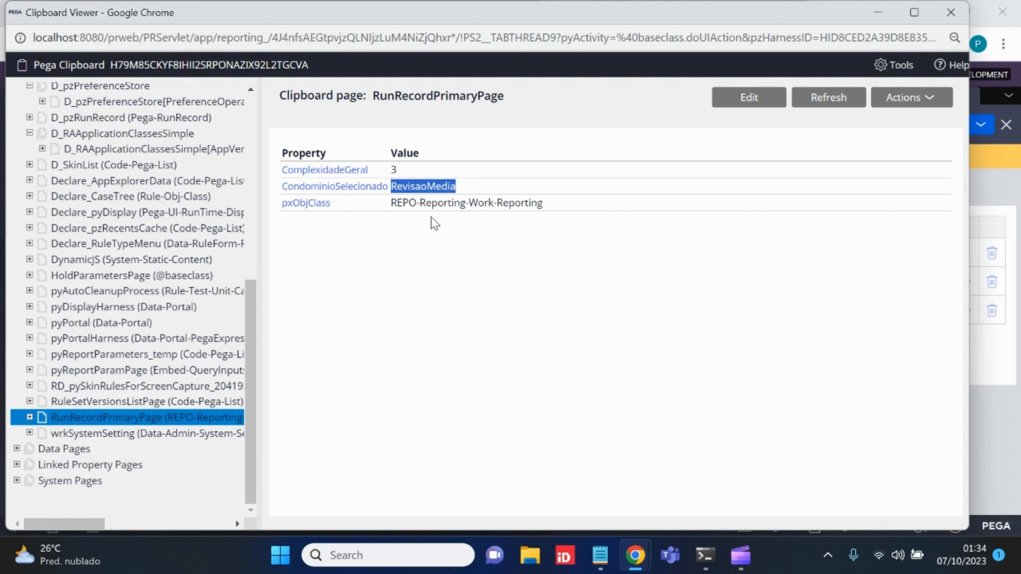
left_click(983, 354)
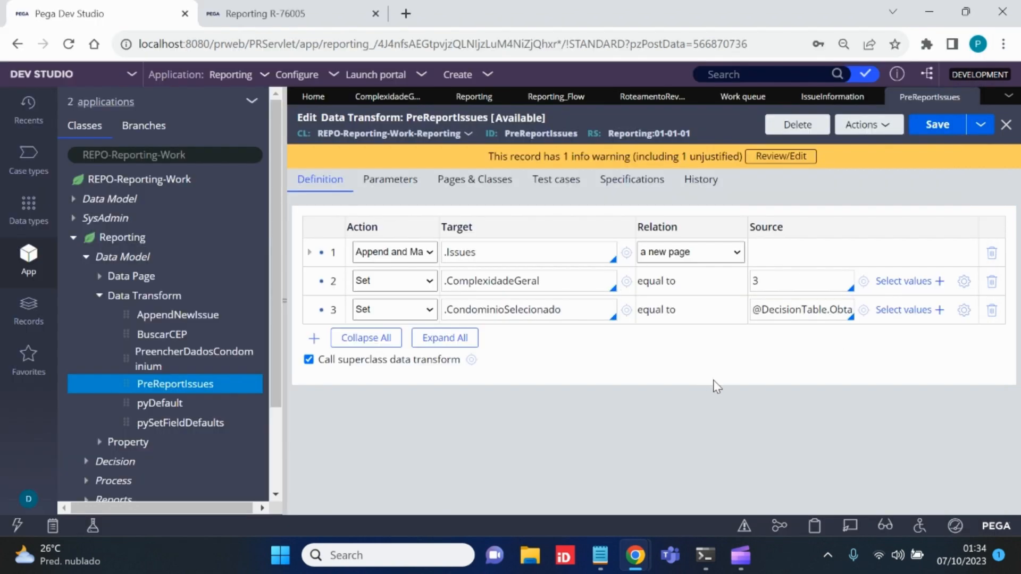